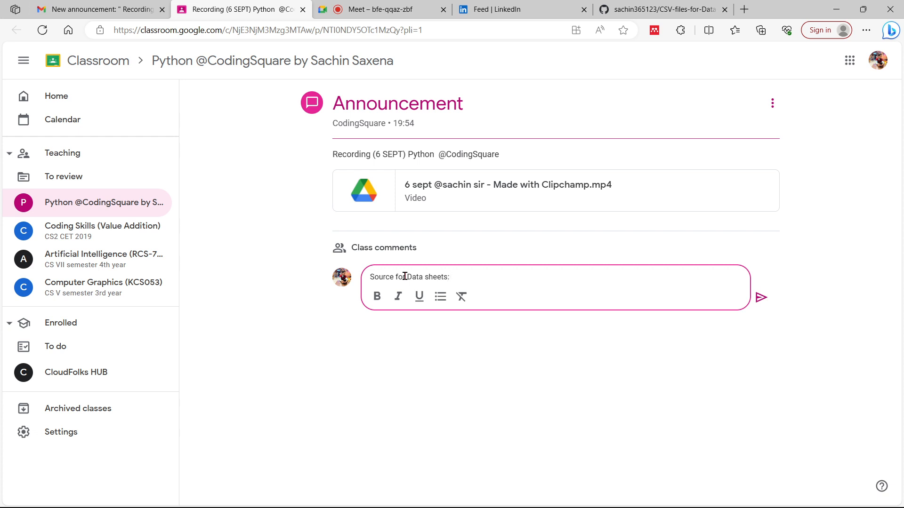
Complete the "Source for Data sheets:" class comment with the linked title of the GitHub CSV-files-for-Data-Science-and-Machine-Learning repository and post it.
type("sachin365123/CSV-files-for-Data-Science-and-Machine-Learning: Repository of different Data sets for Machine Learning and Data Science Algorithms (github.com)")
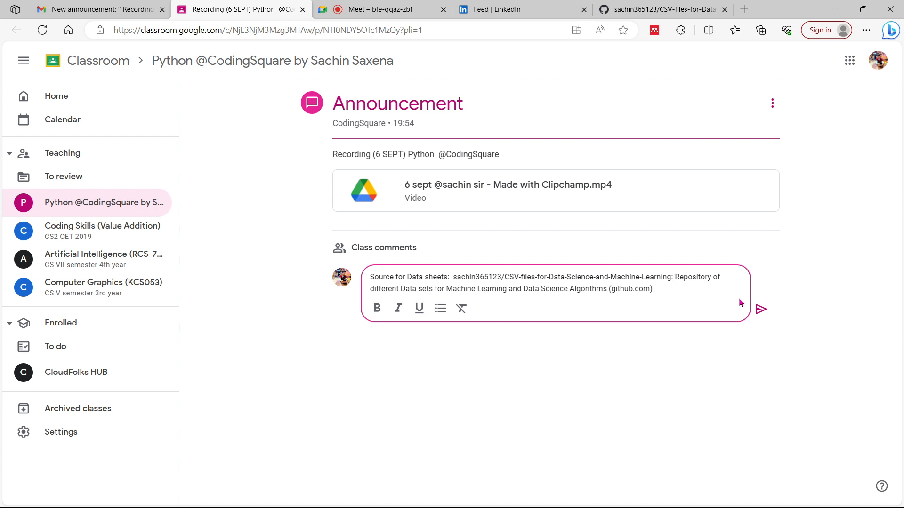
left_click(762, 309)
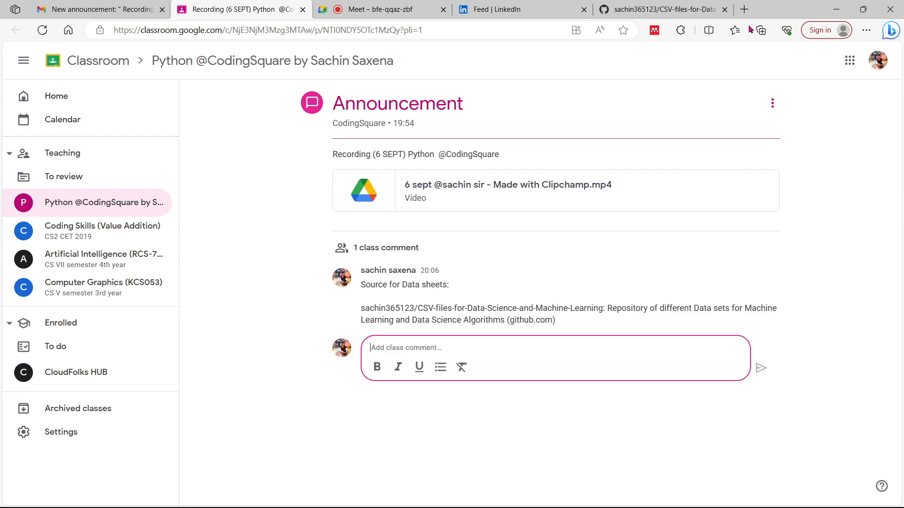
Open google.com in a new browser tab and search for "power bi dashboard".
left_click(748, 11)
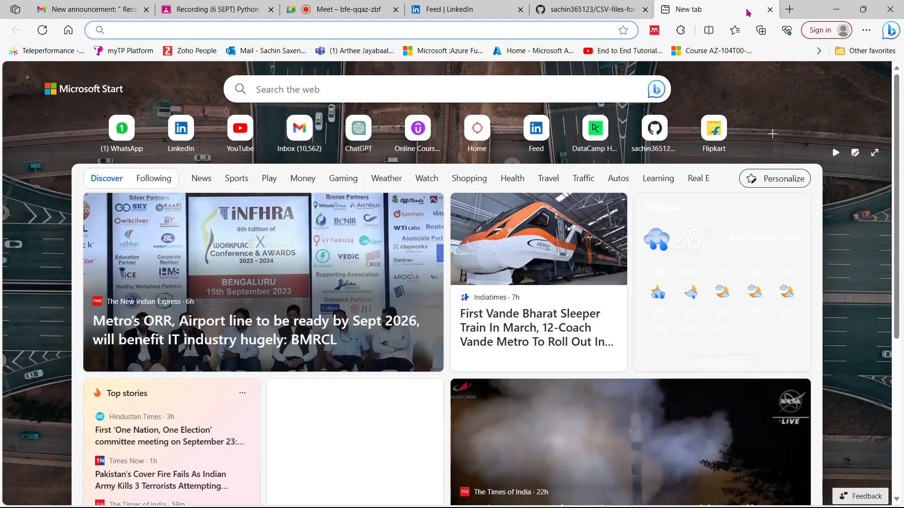
type("google.com")
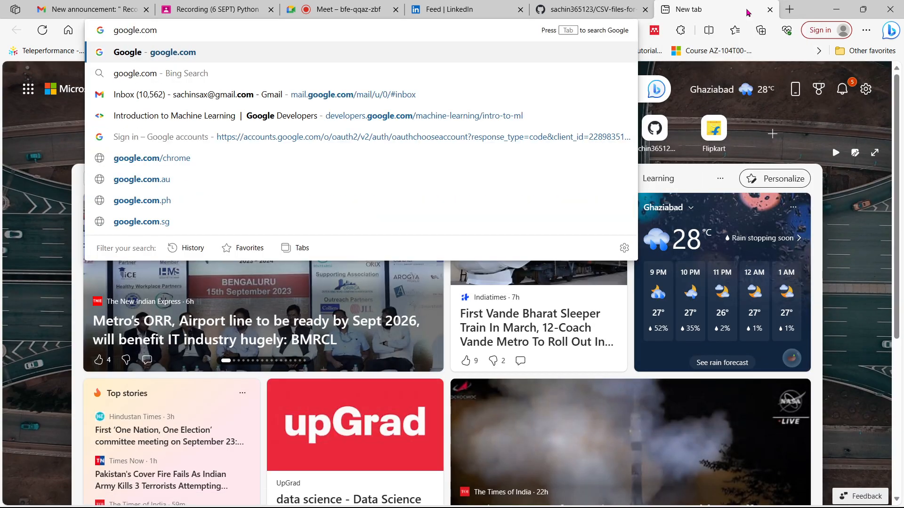
key("Return")
type("w")
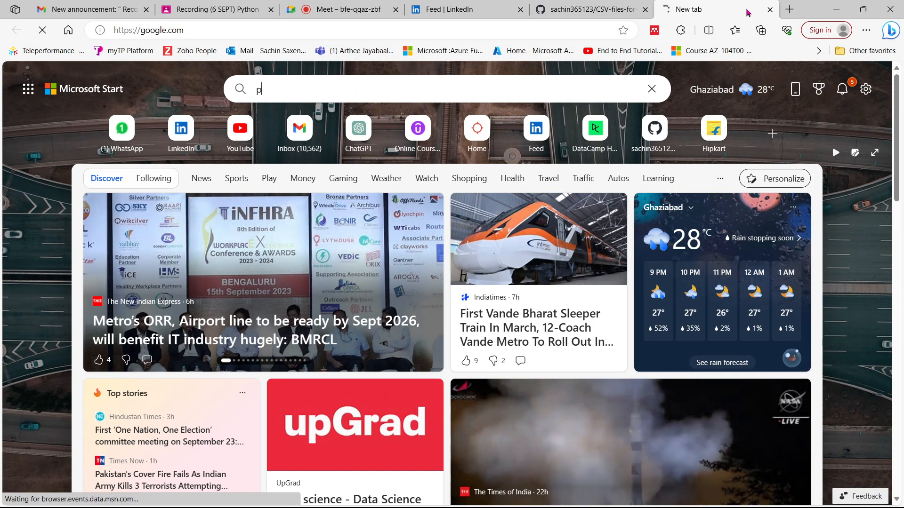
type("wer")
key("BackSpace")
key("BackSpace")
key("BackSpace")
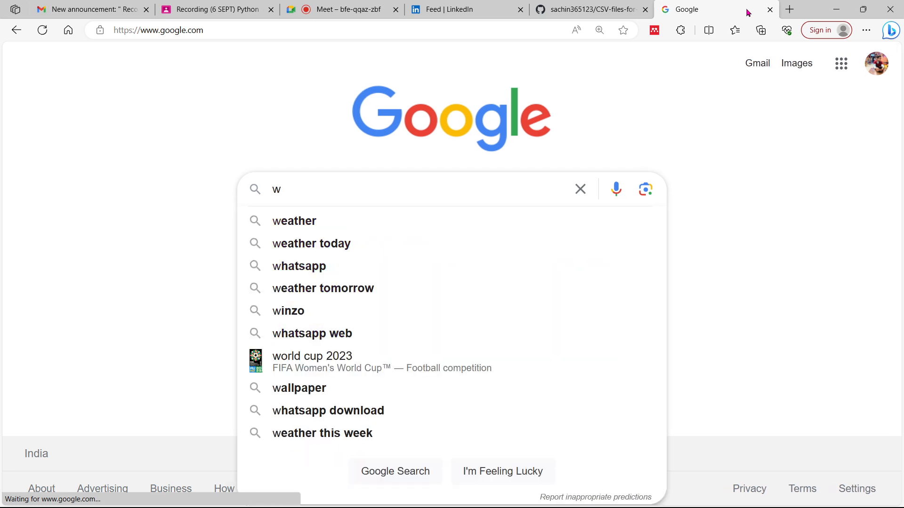
type("power")
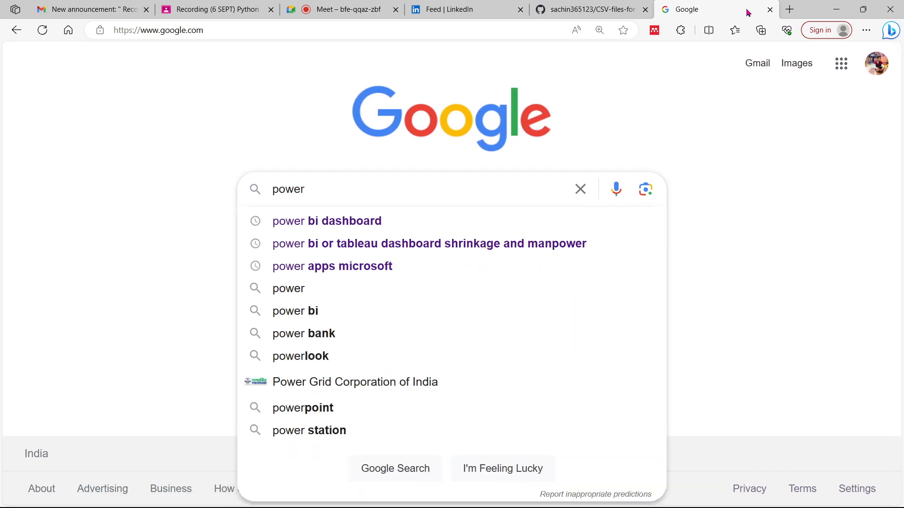
key("Down")
key("Return")
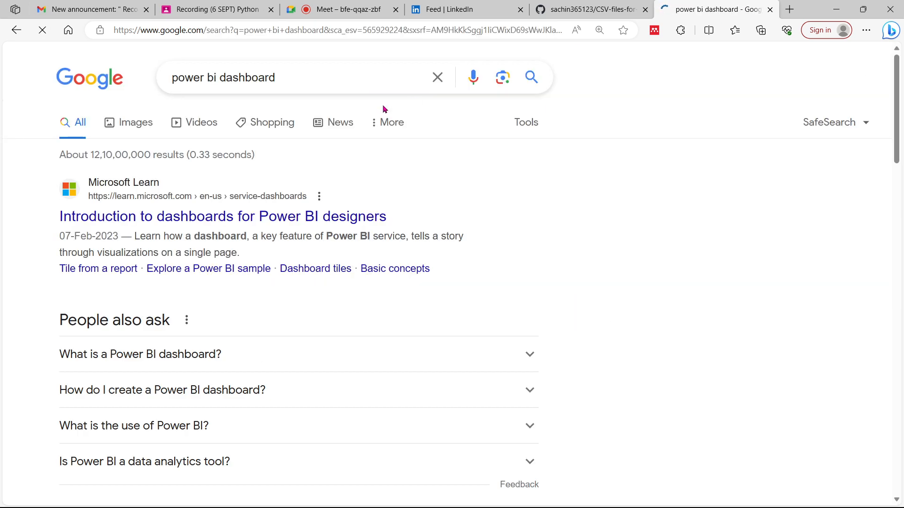
Open the "Introduction to dashboards for Power BI designers" result in a new tab and look through the article.
right_click(198, 213)
left_click(238, 219)
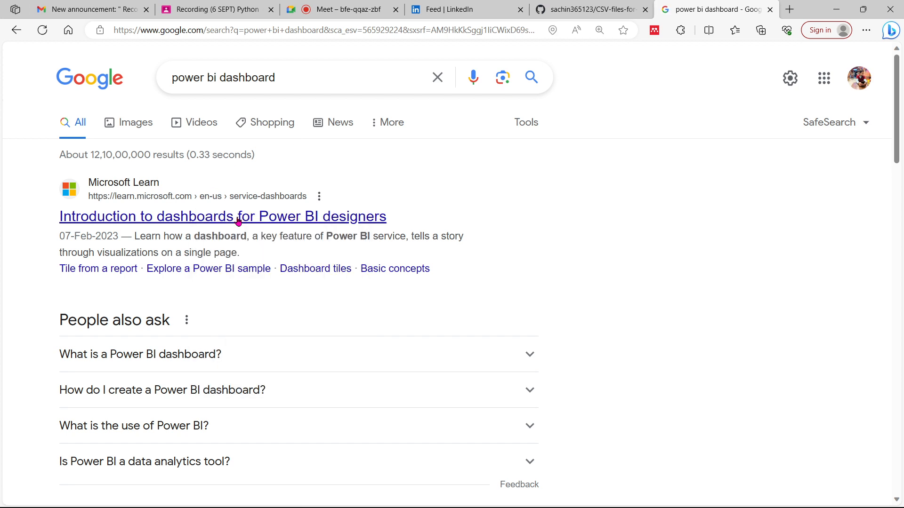
left_click(717, 8)
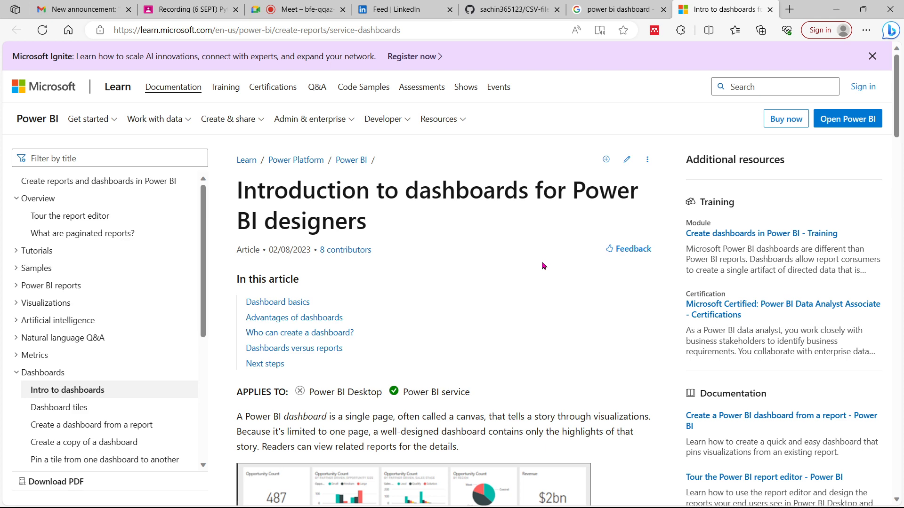
scroll(542, 266, "down", 5)
scroll(543, 266, "down", 7)
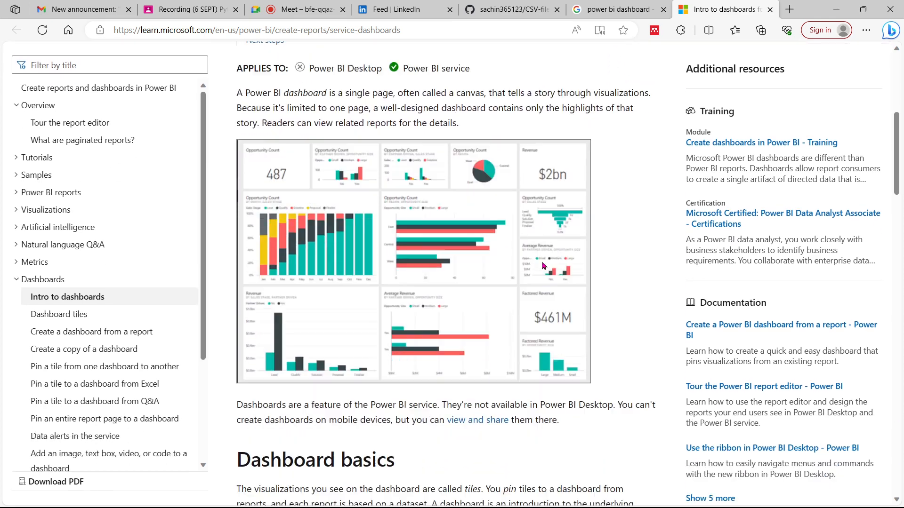
scroll(541, 262, "down", 5)
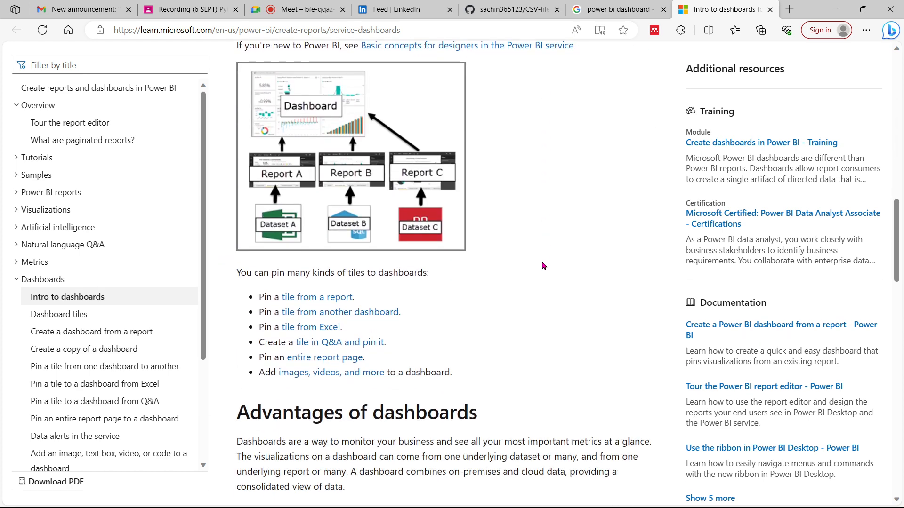
scroll(542, 262, "up", 17)
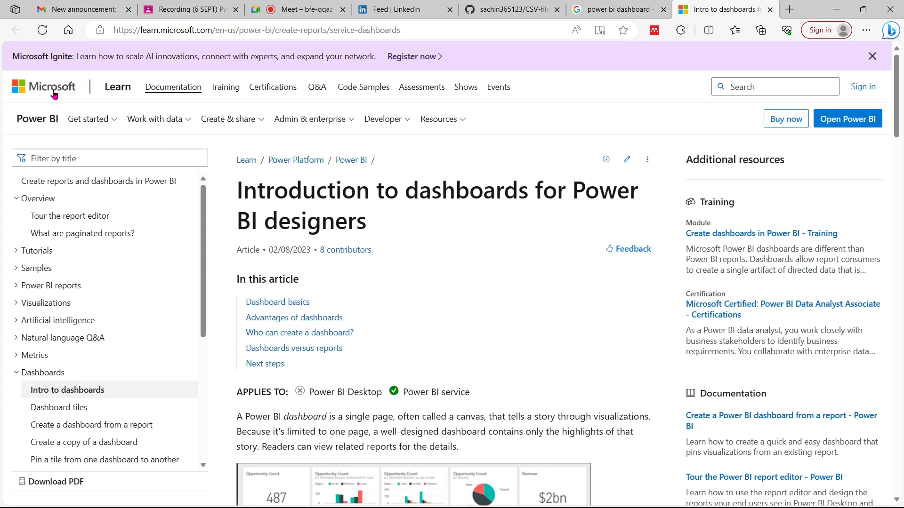
Go to the main Power BI documentation page and look through its topic sections.
left_click(32, 120)
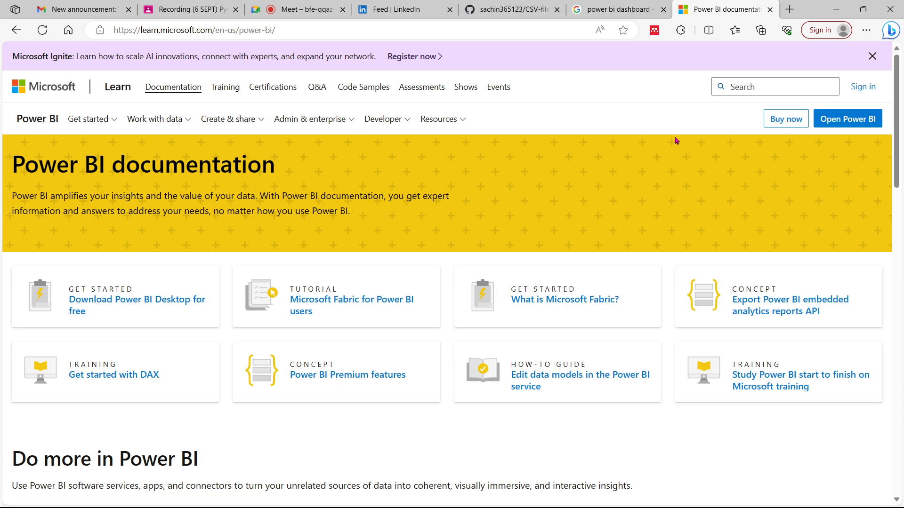
scroll(677, 141, "down", 8)
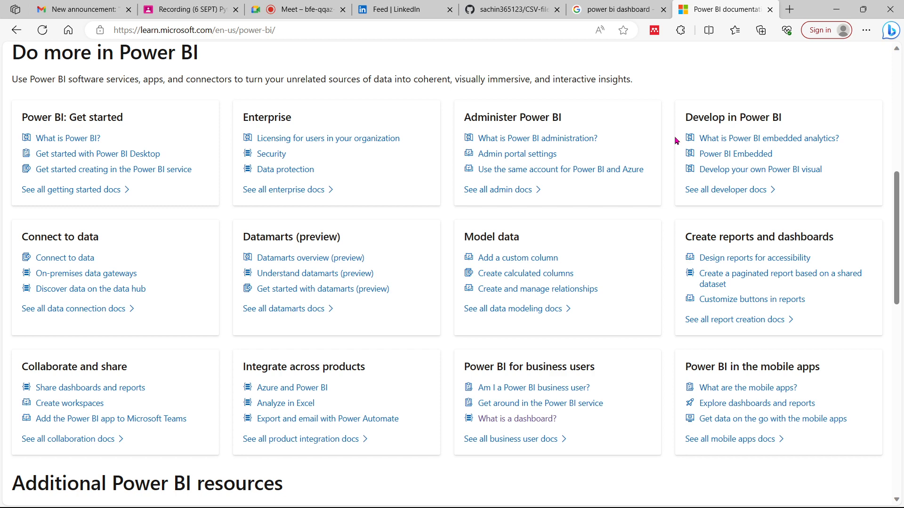
Return to the Google results and change the search query to "power bi desktop".
left_click(610, 9)
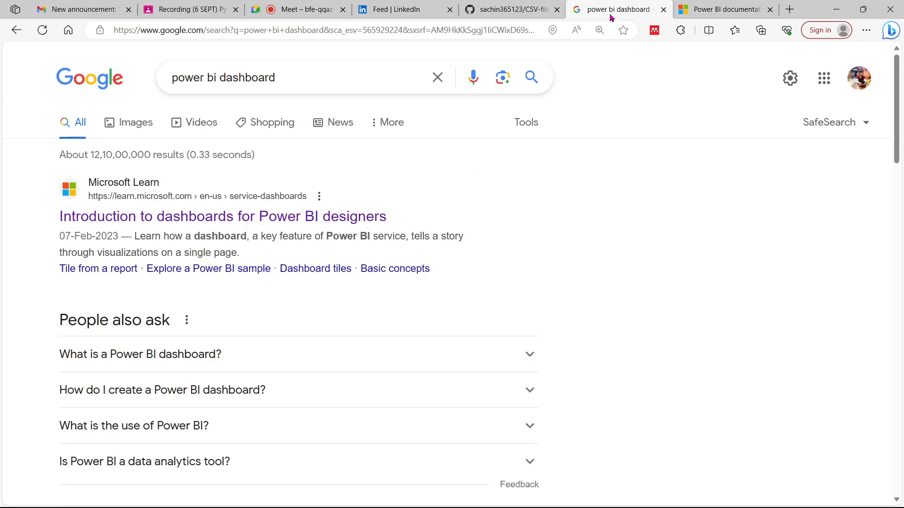
left_click(284, 74)
key("BackSpace")
key("BackSpace")
key("BackSpace")
key("BackSpace")
key("BackSpace")
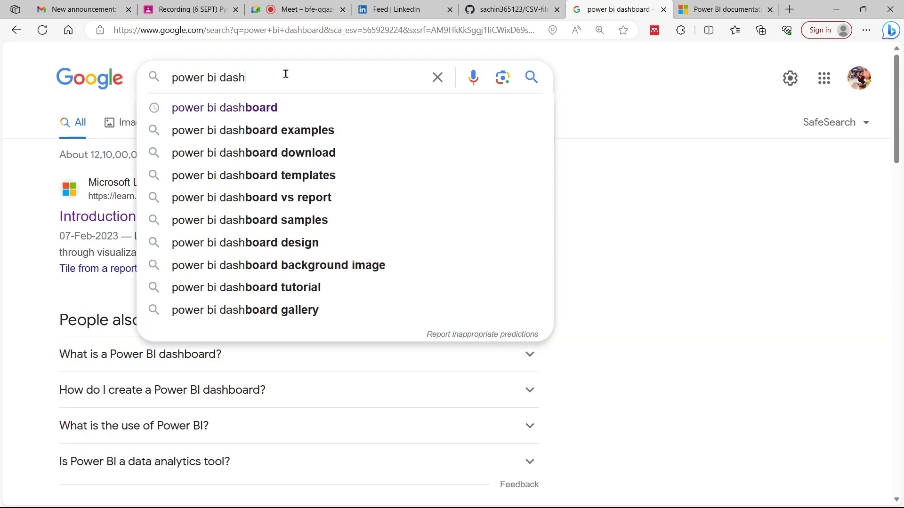
key("BackSpace")
key("BackSpace")
key("BackSpace")
type("esktop")
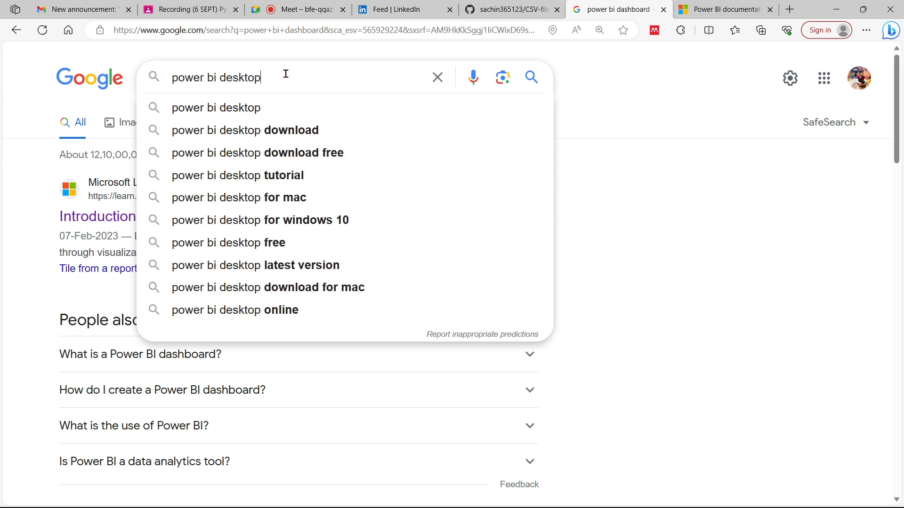
key("Return")
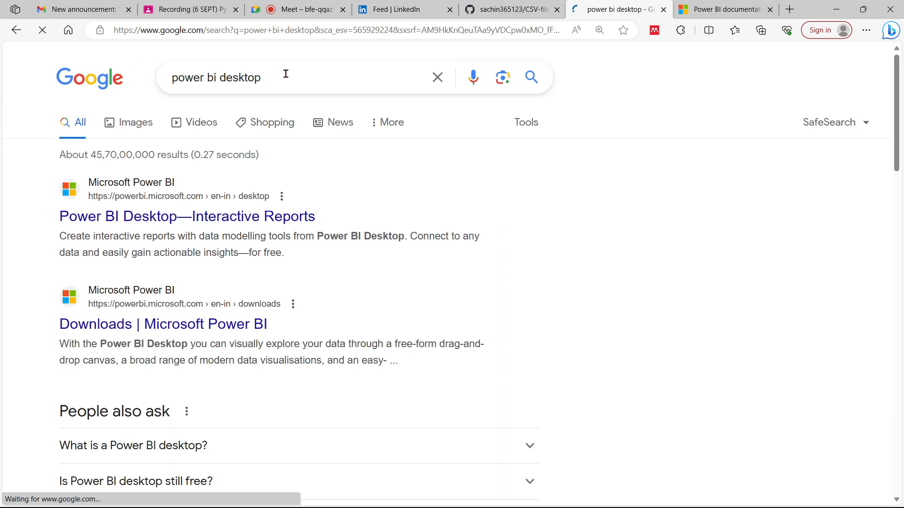
Open the "Power BI Desktop—Interactive Reports" result in a new tab and switch to it.
left_click(161, 222)
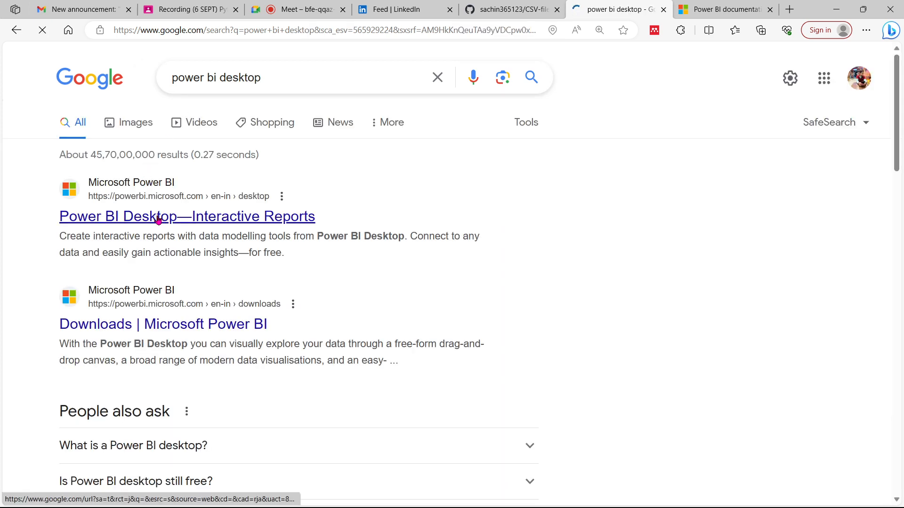
right_click(172, 219)
left_click(191, 227)
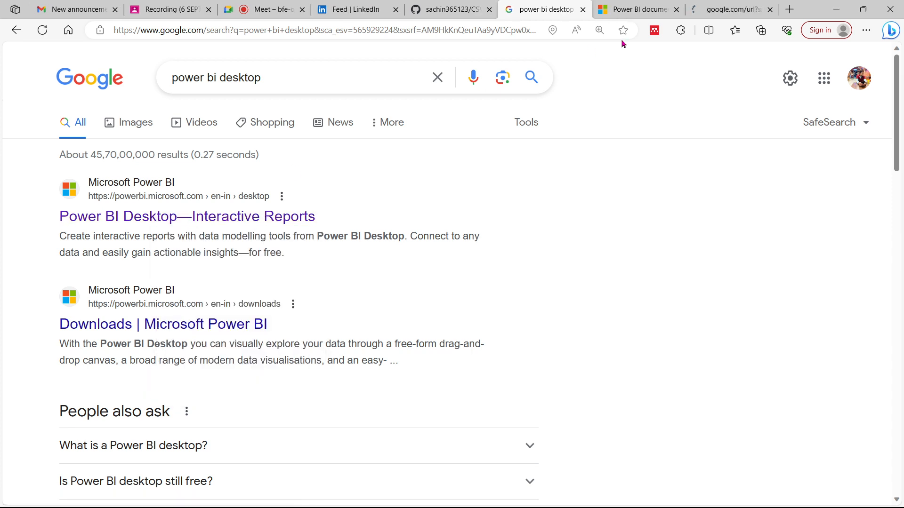
left_click(701, 13)
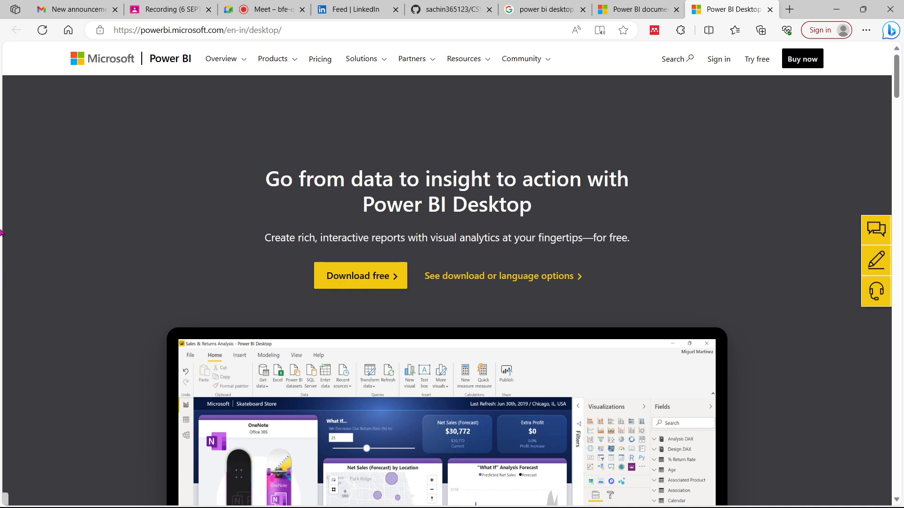
Copy the Power BI Desktop page address and draft a class comment reading "Power BI Desktop download Link:" followed by the pasted page link.
left_click(315, 26)
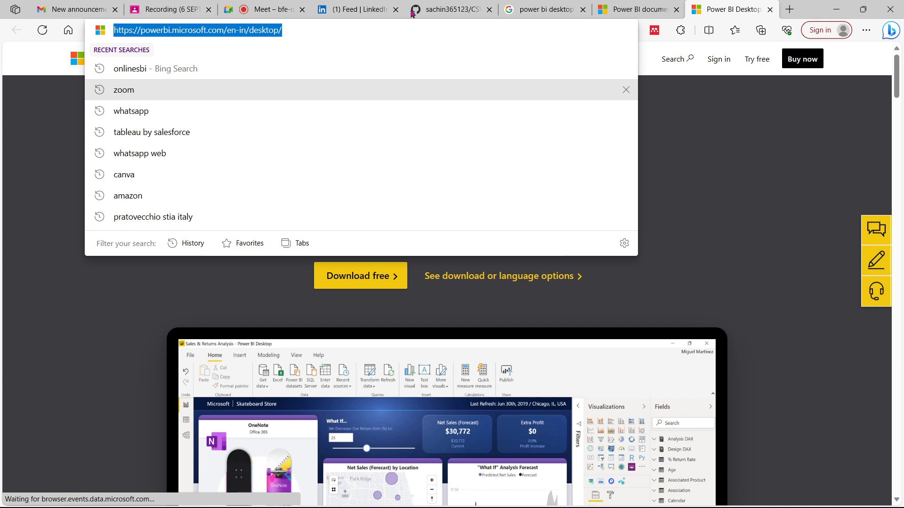
left_click(161, 7)
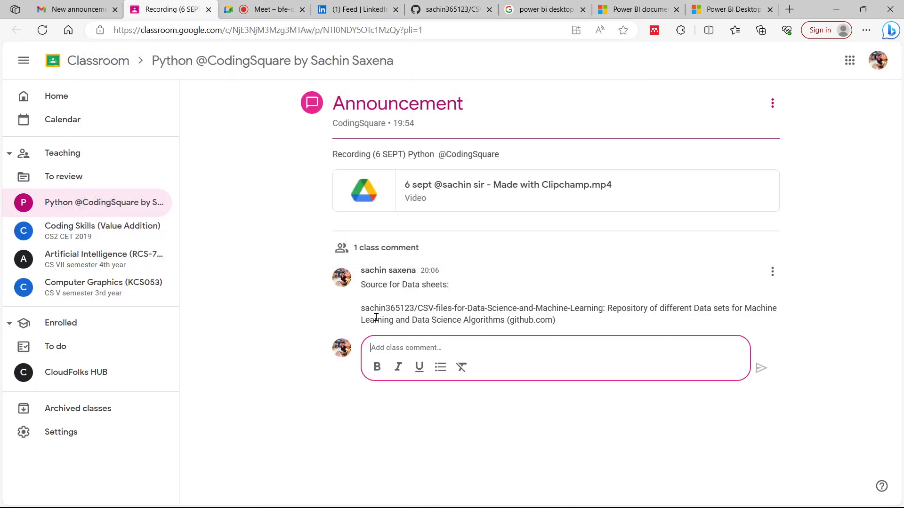
type("Power BI Desktop downlo")
type("ad ")
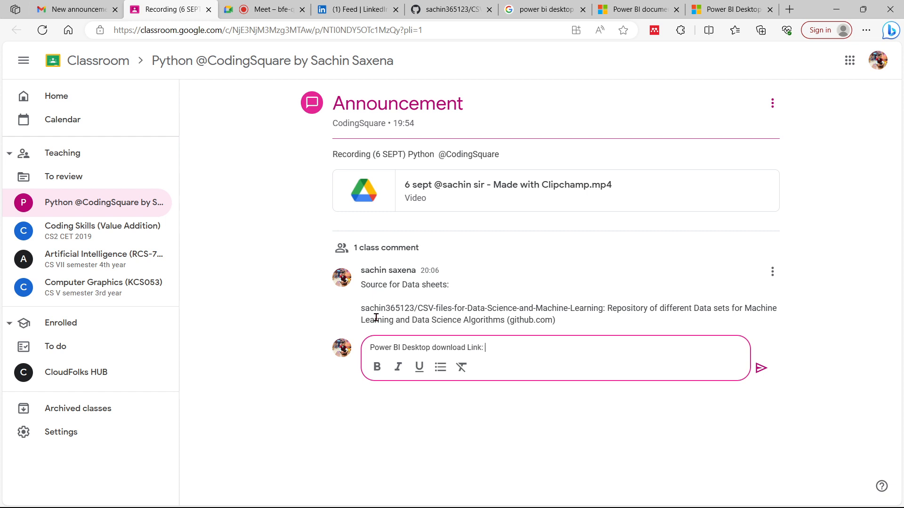
type("Link:")
type("Power BI Desktop—Interactive Reports | Microsoft Power BI")
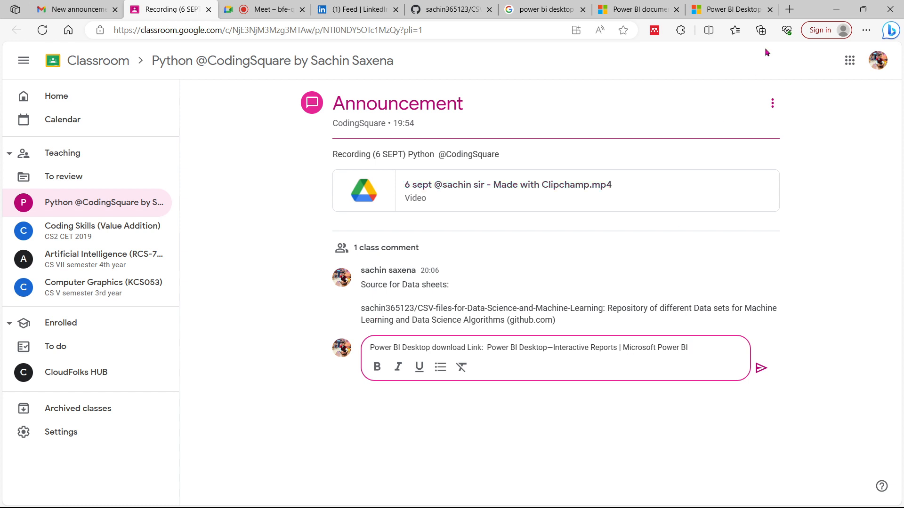
left_click(790, 9)
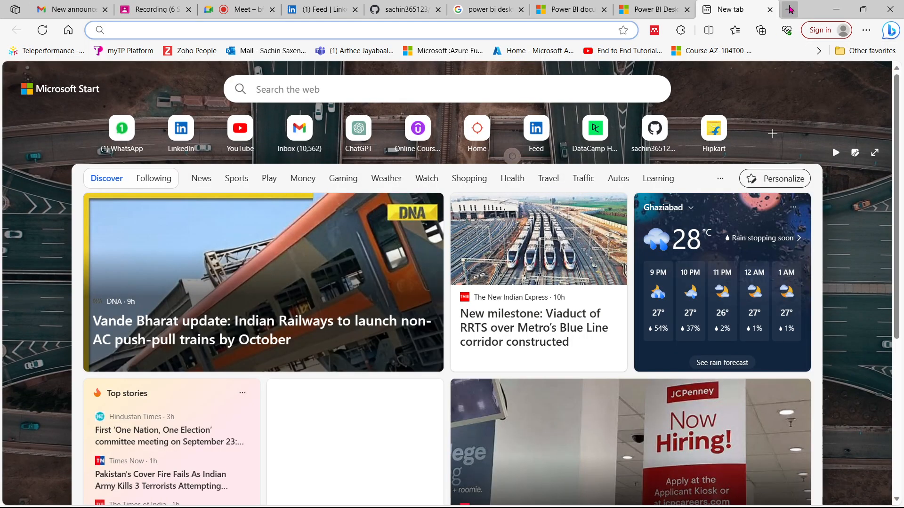
left_click(469, 9)
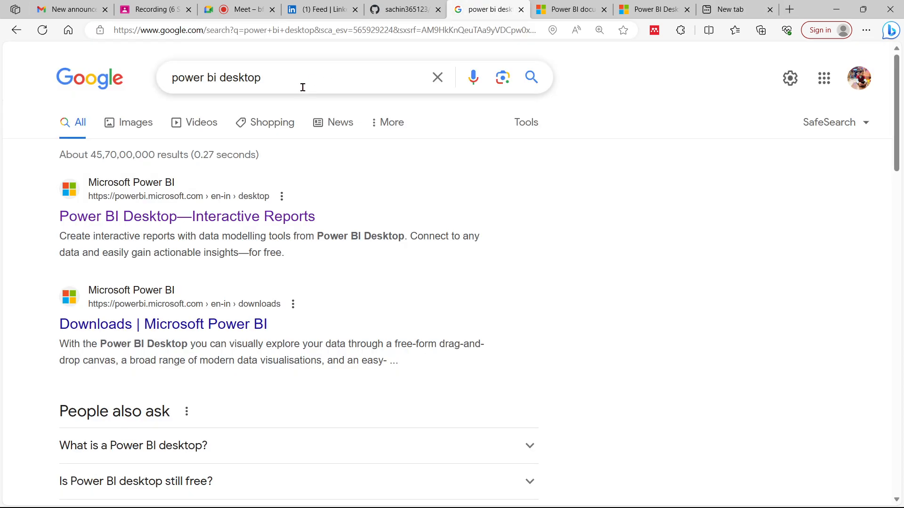
left_click(438, 78)
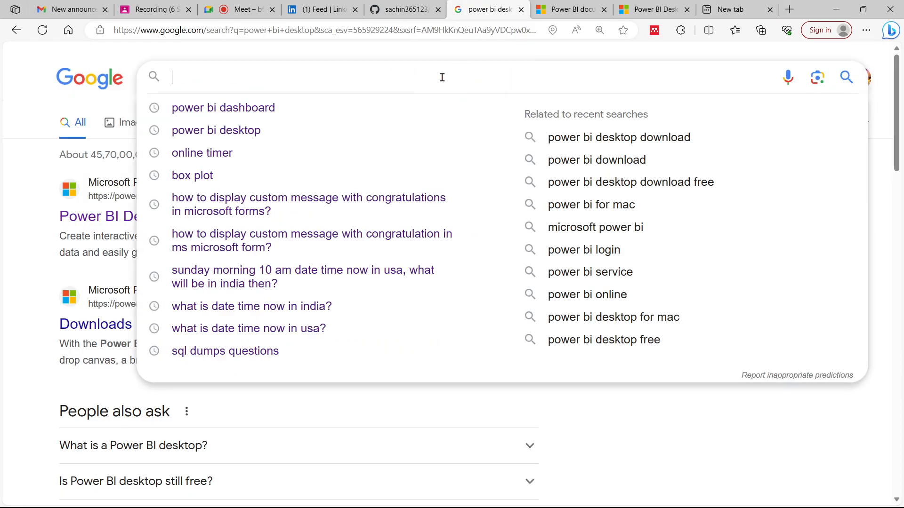
type("https://powerbi.microsoft.com/en-in/desktop/")
key("ctrl+a")
key("ctrl+c")
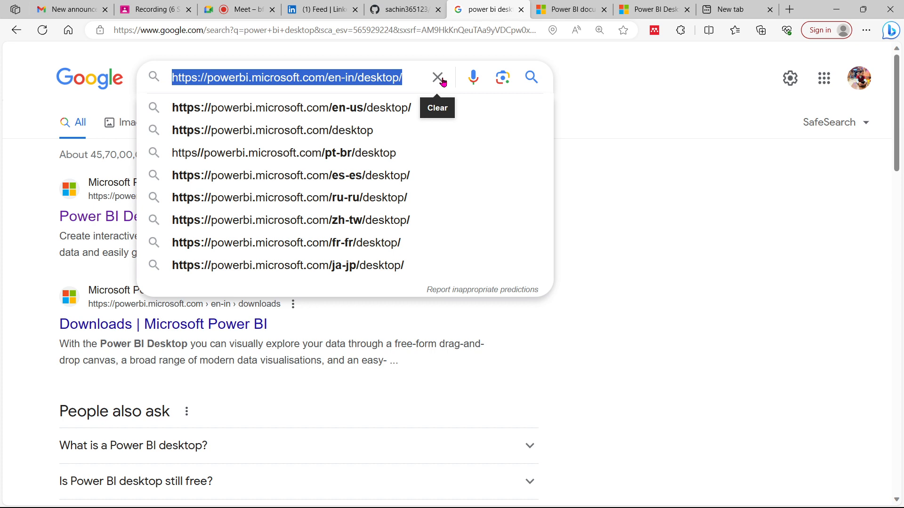
left_click(441, 78)
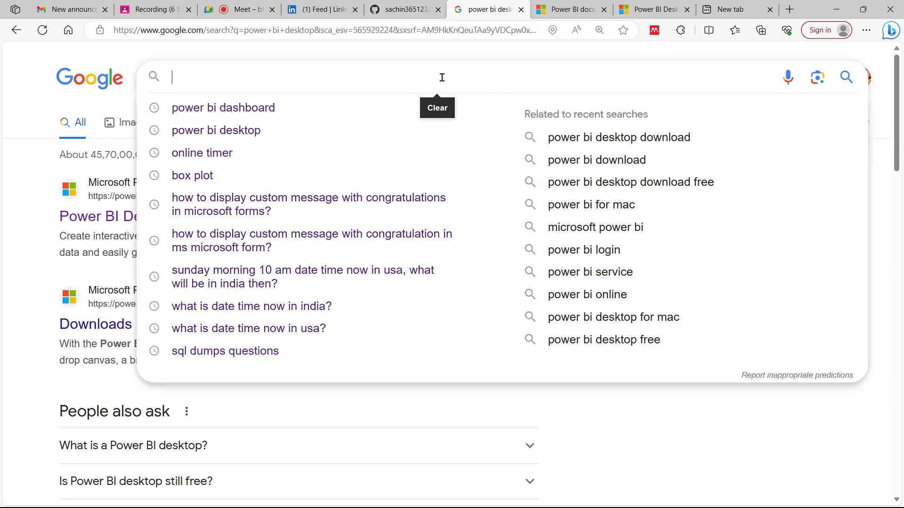
left_click(134, 6)
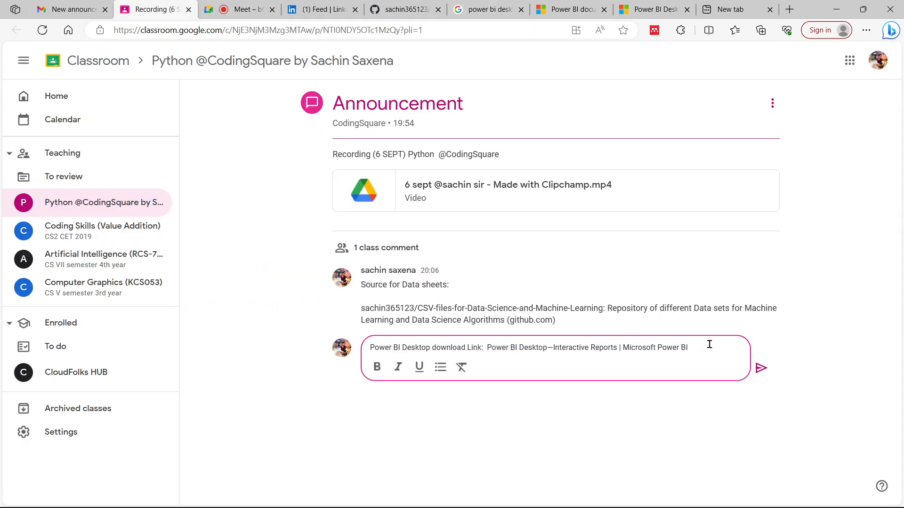
key("Return")
key("ctrl+v")
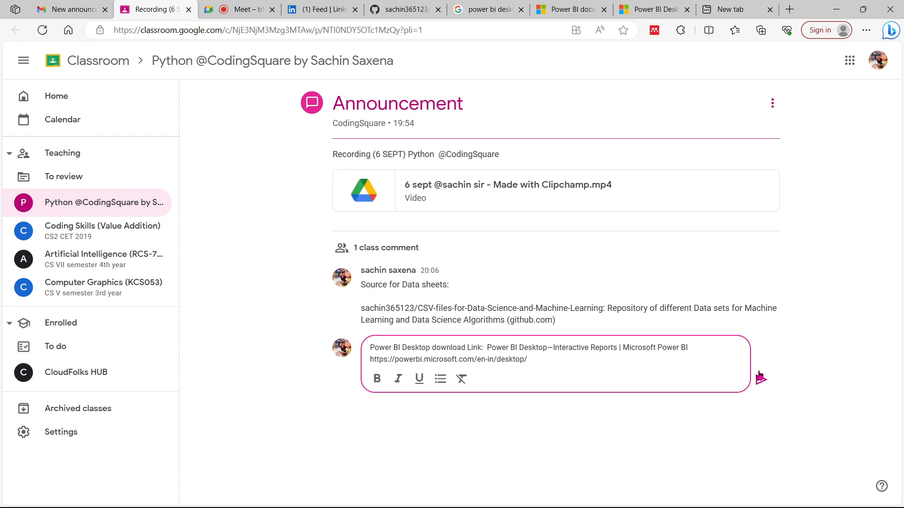
left_click(762, 381)
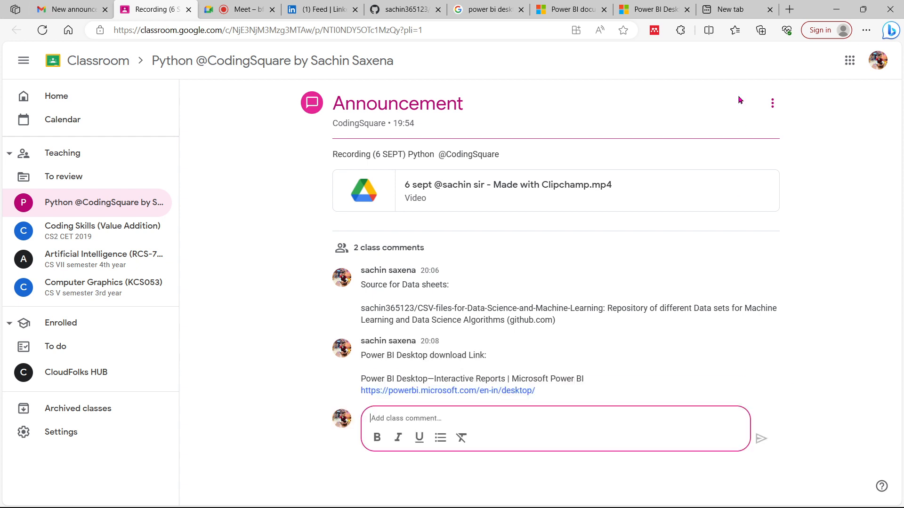
Review the Power BI Desktop product page, from the download options to the data preparation and modelling section.
left_click(643, 5)
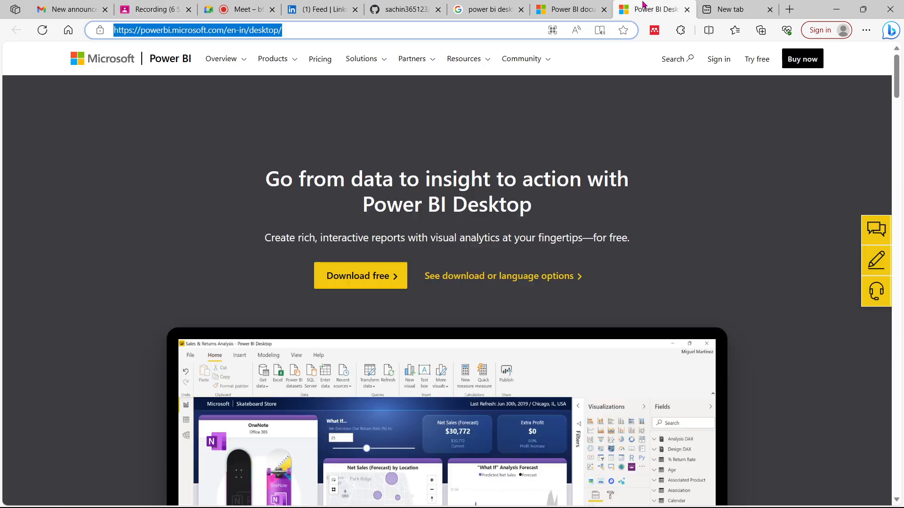
left_click(160, 258)
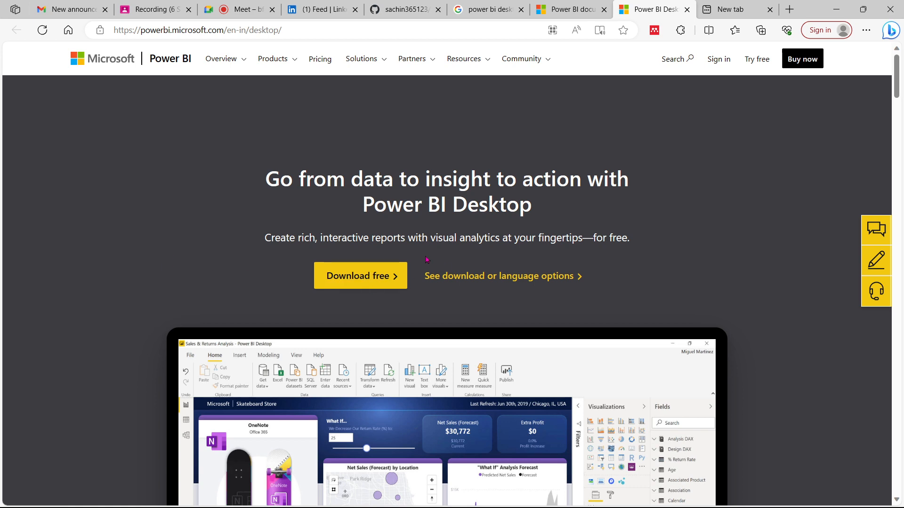
scroll(117, 259, "down", 10)
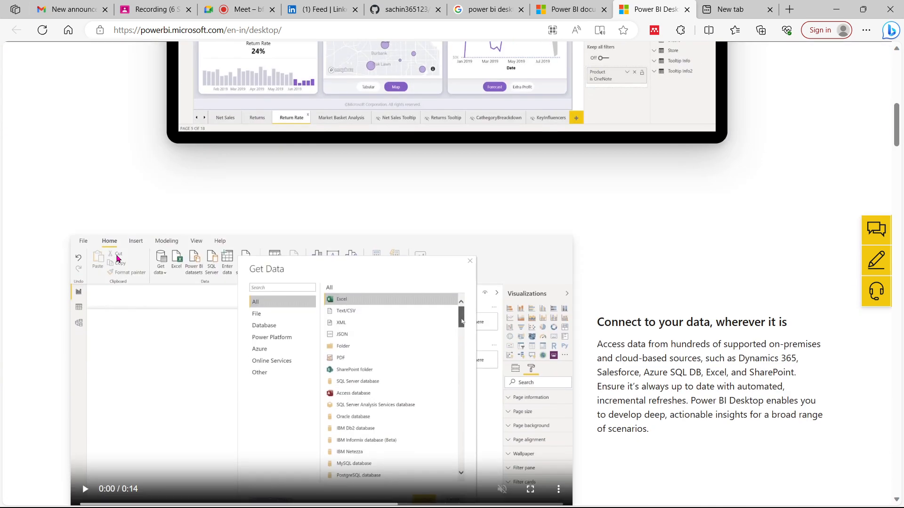
scroll(117, 259, "down", 7)
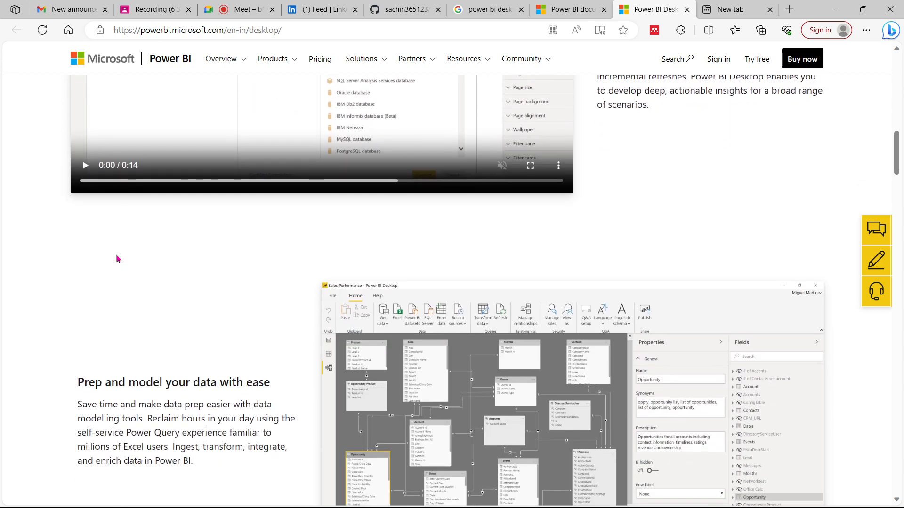
scroll(117, 256, "down", 1)
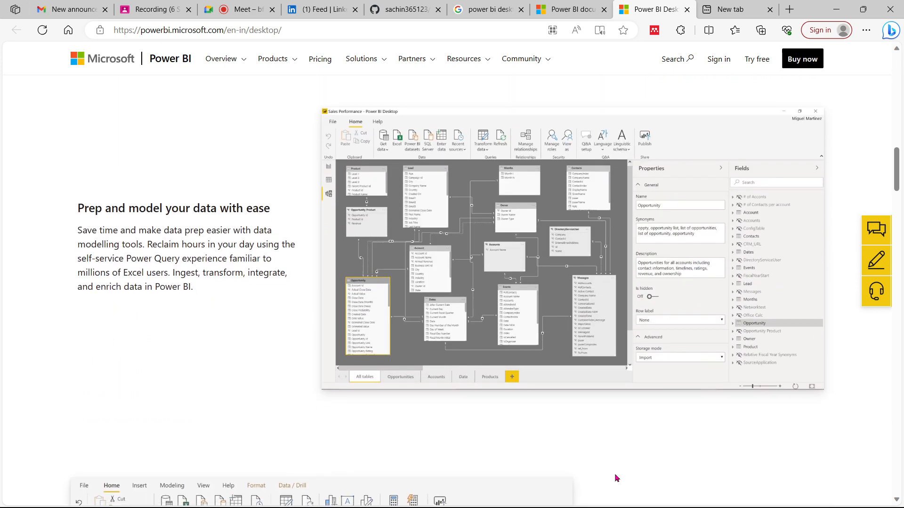
Open HR_Employee_Attrition_Dataset.xlsx from the CSV-files-for-Data-Science-and-Machine-Learning GitHub repository and view its raw contents as a workbook.
left_click(413, 6)
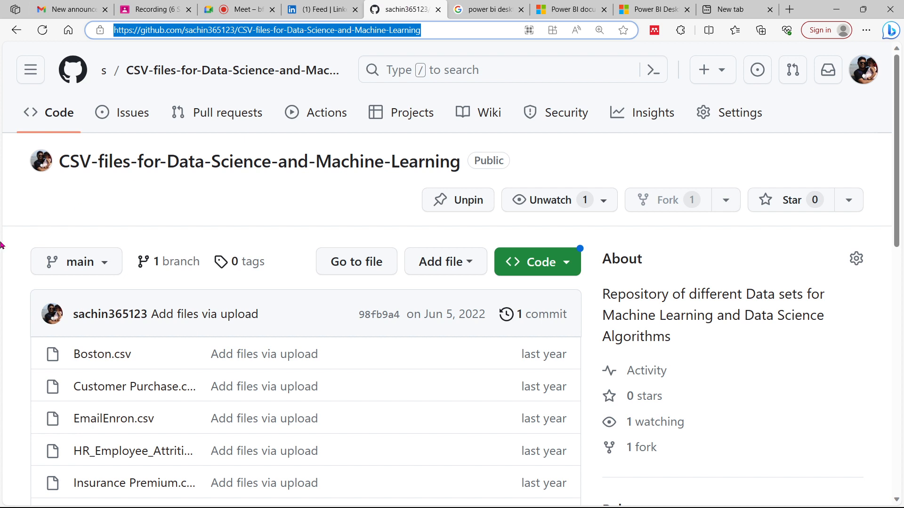
type("https://github.com/sachin365123/CSV-files-for-Data-Science-and-Machine-Learning")
key("ctrl+a")
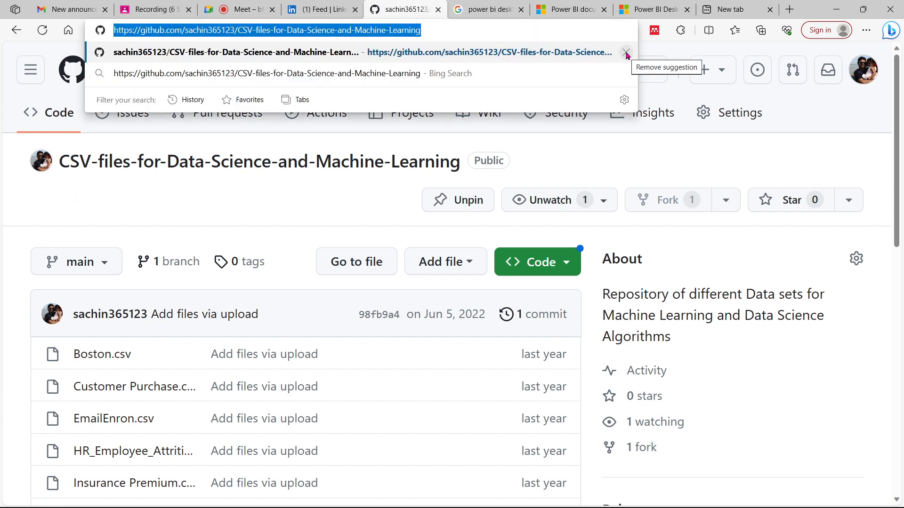
left_click(70, 204)
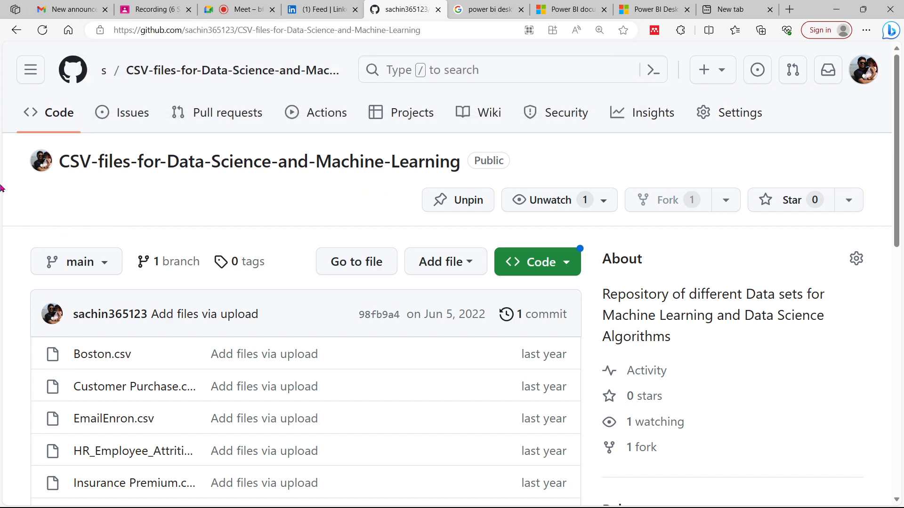
scroll(2, 223, "down", 5)
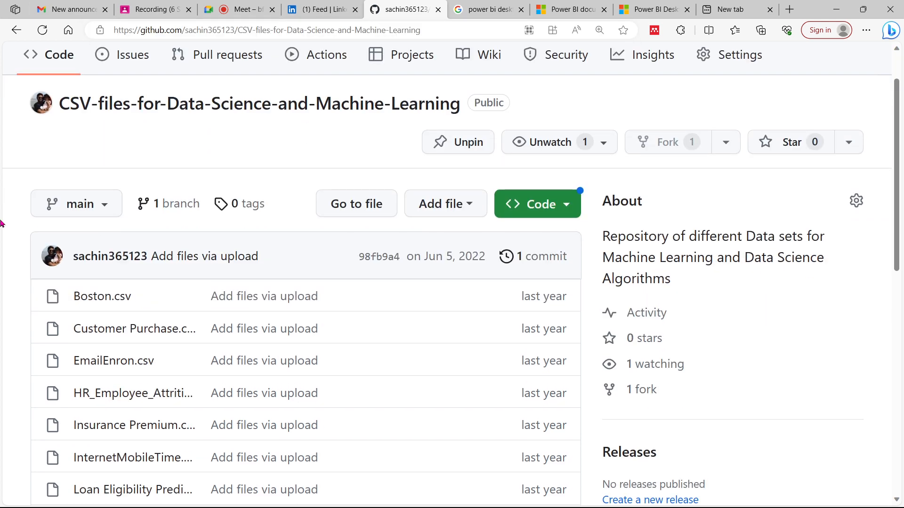
scroll(2, 224, "down", 1)
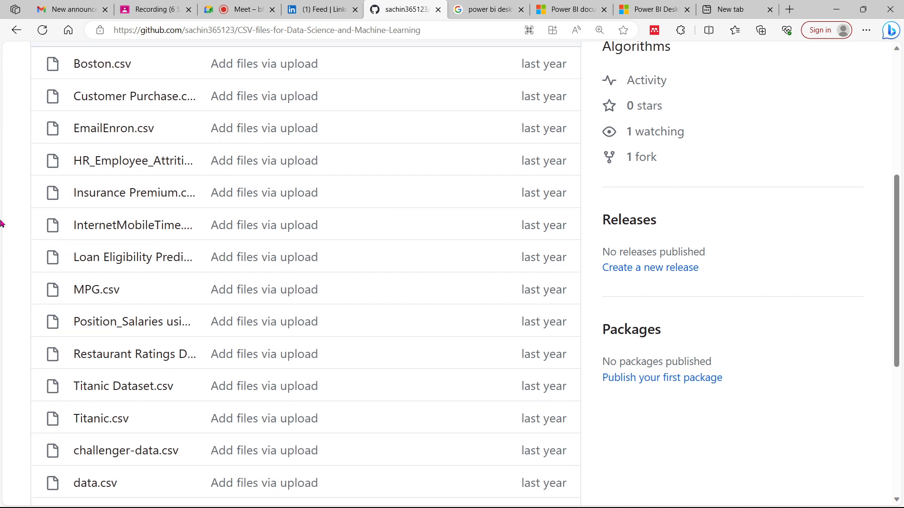
left_click(138, 163)
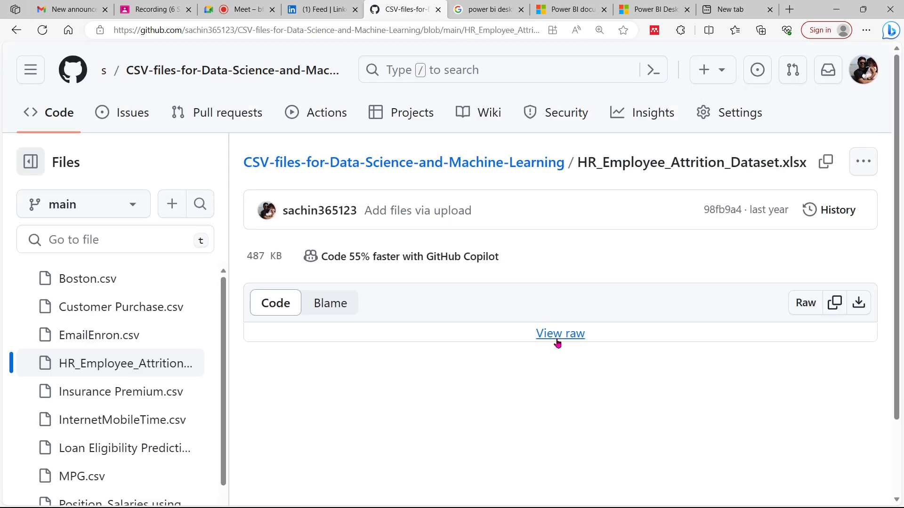
left_click(568, 338)
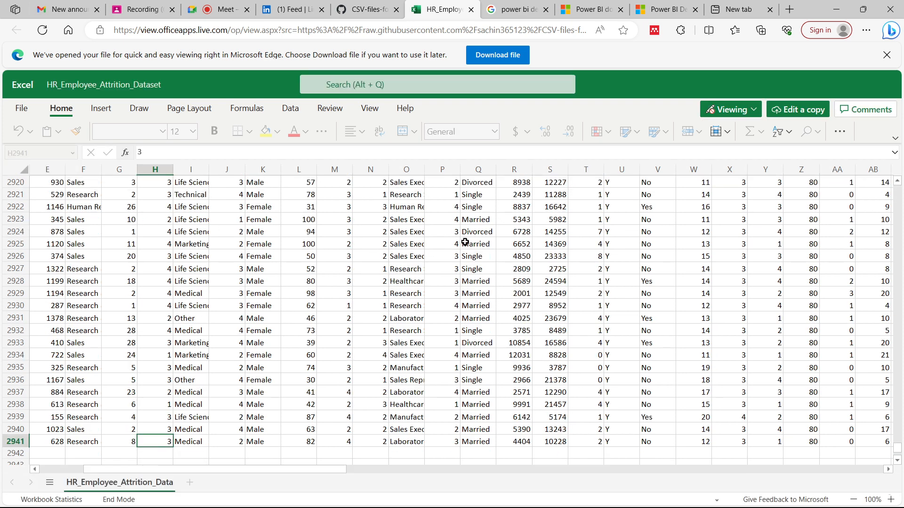
Examine the employee attrition records across row 2925, from the marital status column through column Z.
left_click(465, 243)
key("Right")
key("Right")
key("Right")
key("Right")
key("Right")
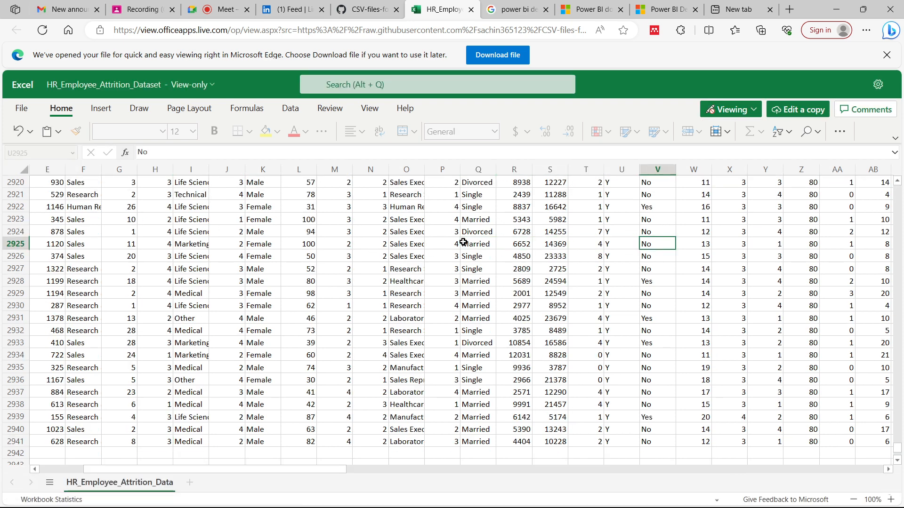
key("Right")
key("Right")
key("Right")
key("Right")
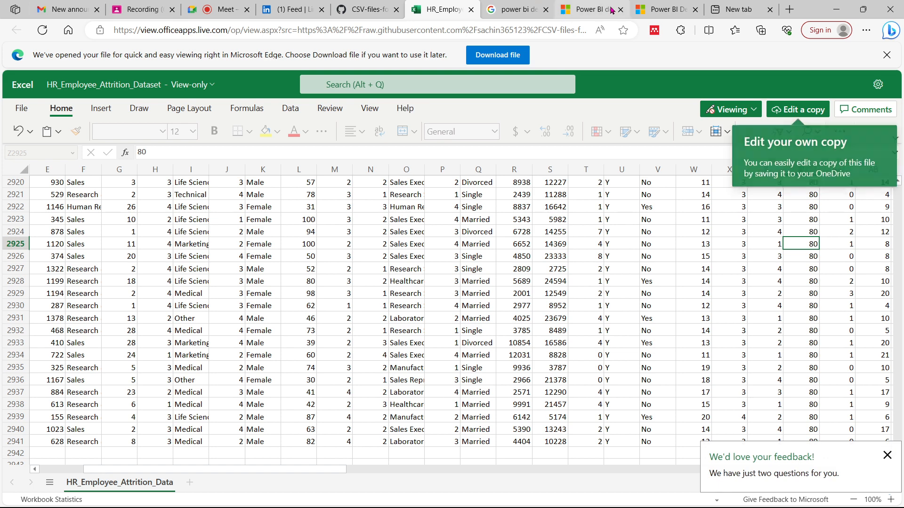
Switch to the untitled report in Power BI Desktop and expand the collapsed Data pane.
mouse_move(589, 504)
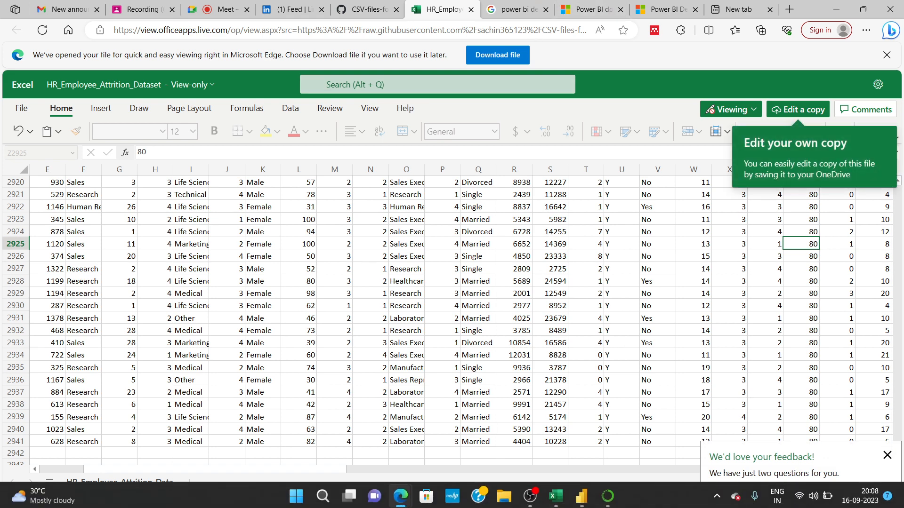
left_click(584, 493)
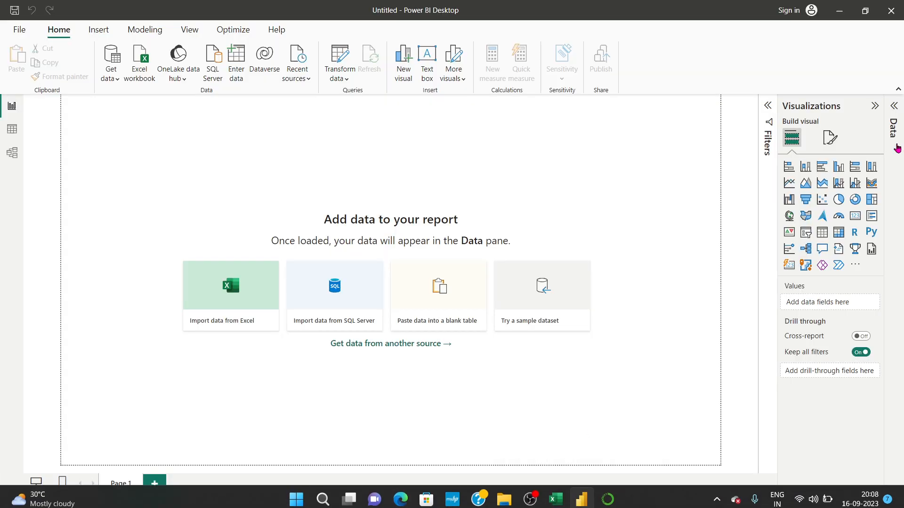
left_click(894, 109)
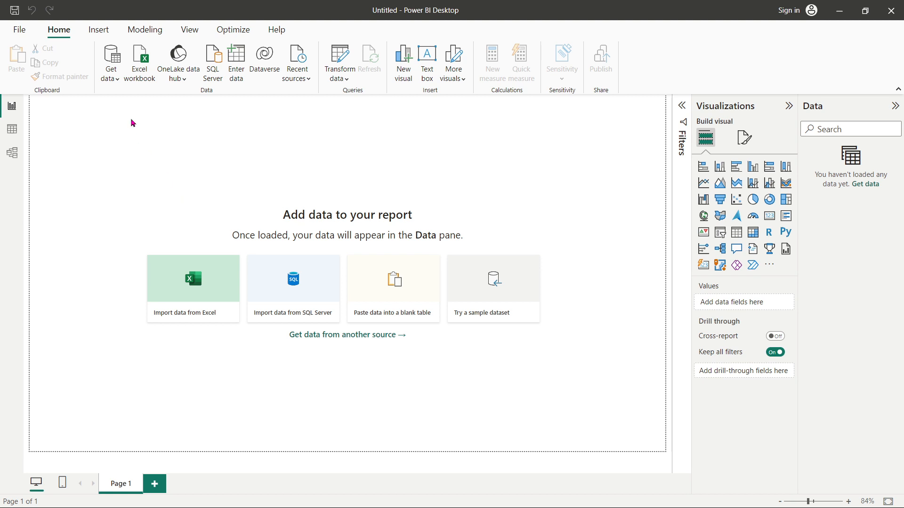
left_click(109, 79)
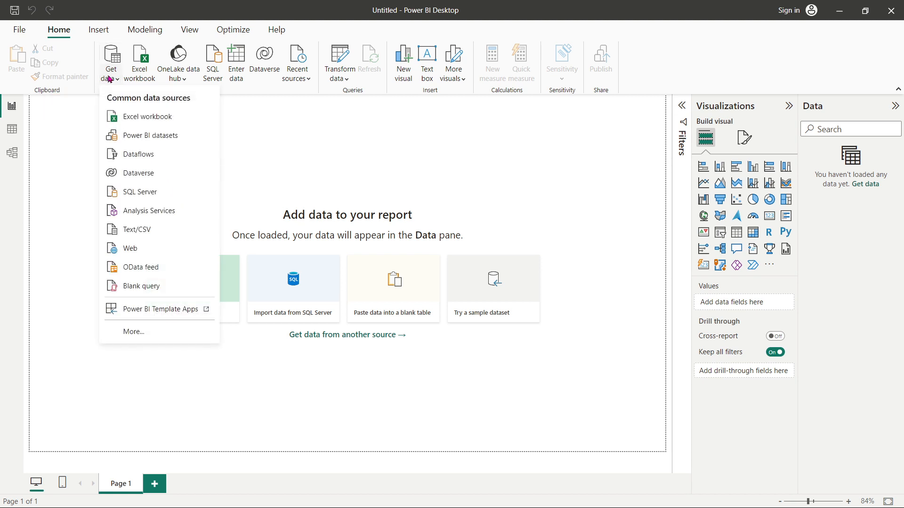
left_click(133, 232)
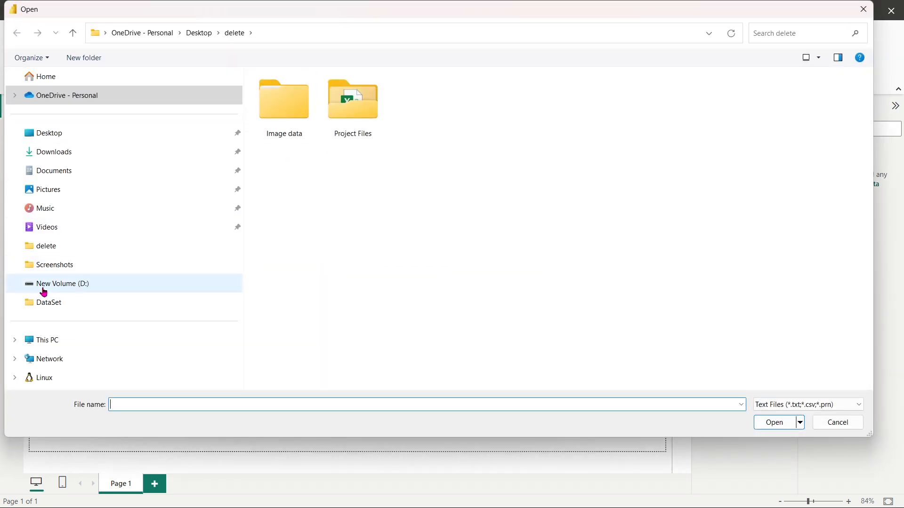
left_click(44, 288)
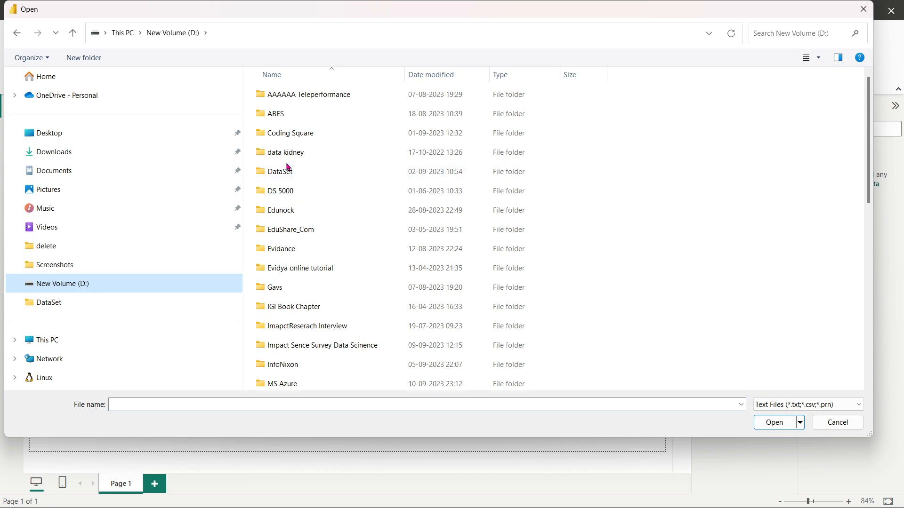
left_click(276, 177)
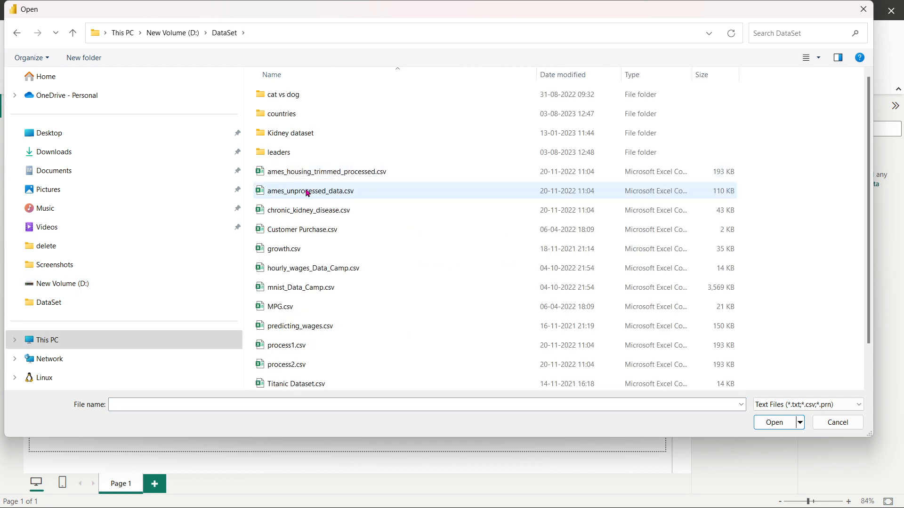
left_click(296, 218)
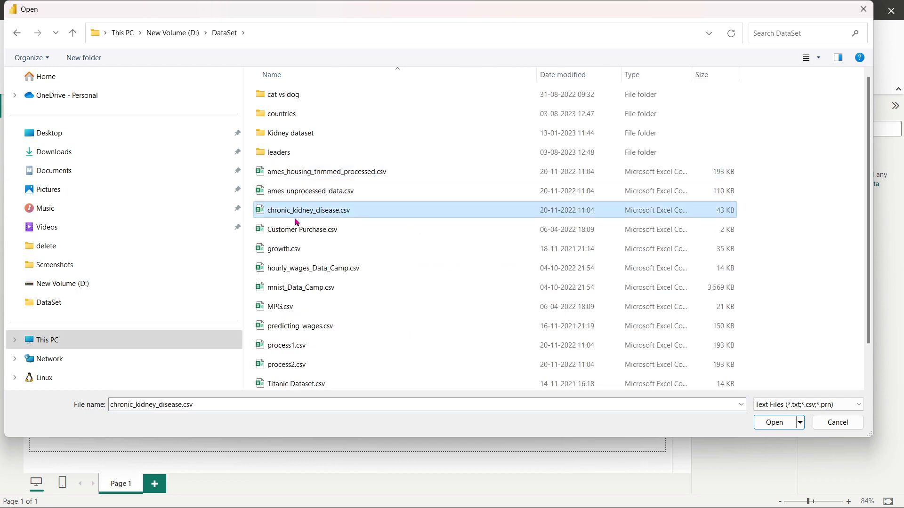
key("Down")
key("Down")
key("Down")
key("Down")
key("Down")
key("Down")
key("Down")
key("Down")
key("Down")
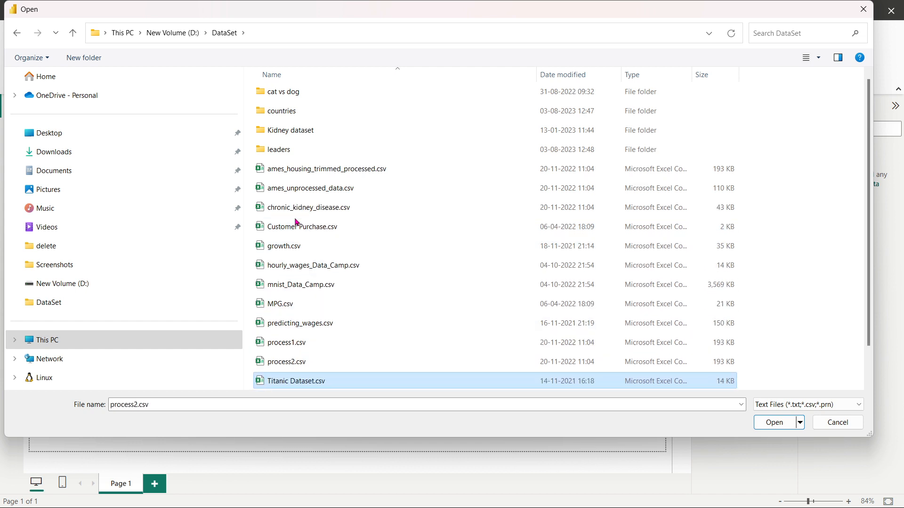
key("Down")
key("Down")
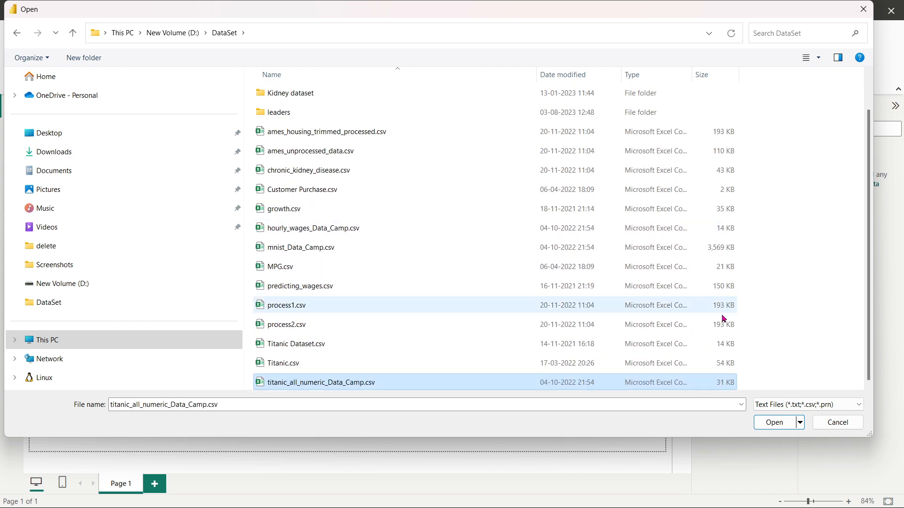
left_click(843, 423)
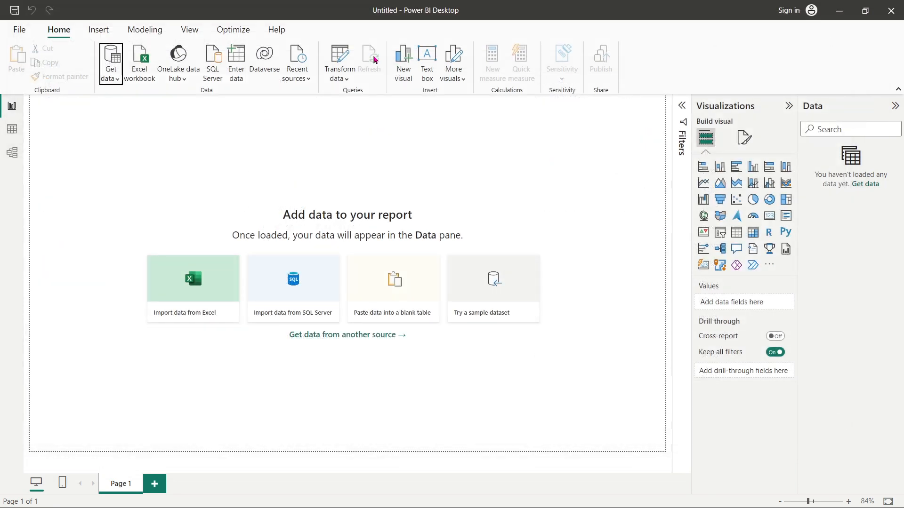
Return to the HR_Employee_Attrition_Dataset workbook in the Edge browser and download the file.
mouse_move(400, 494)
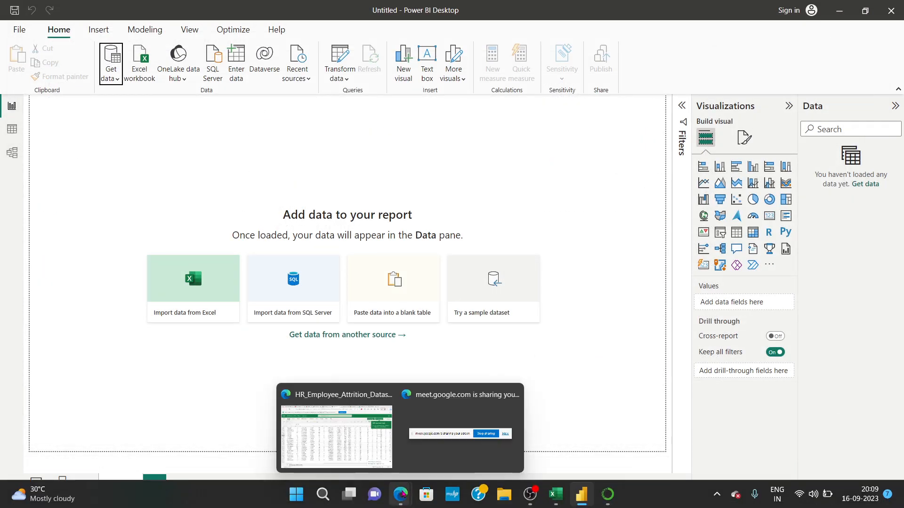
left_click(328, 446)
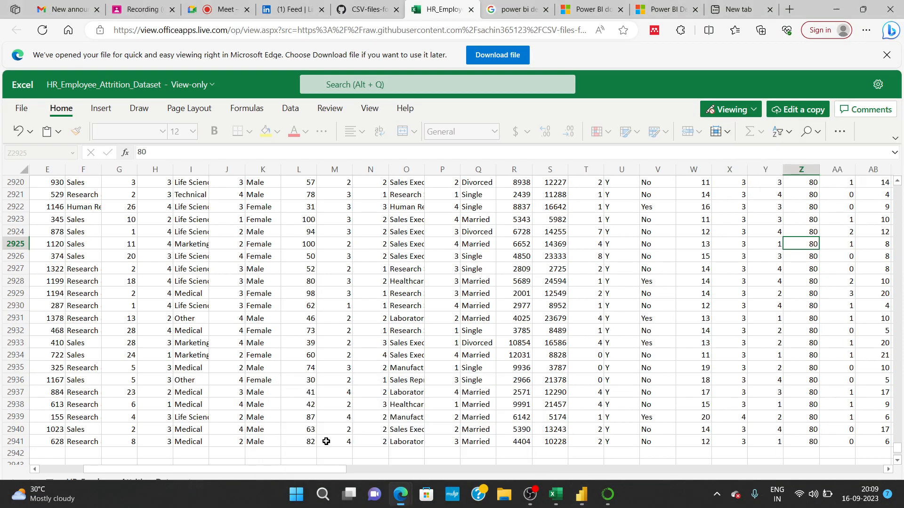
left_click(487, 56)
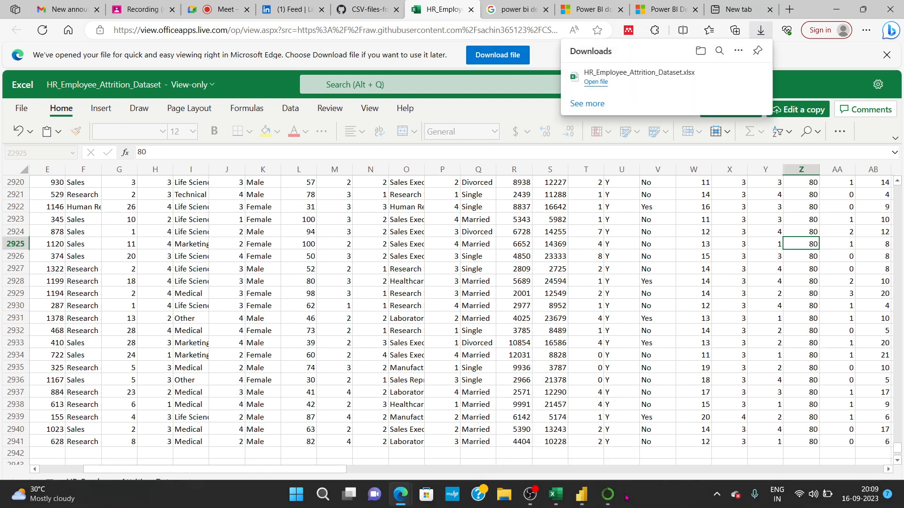
Switch to Power BI Desktop and, using the Text/CSV source with All Files shown, open HR_Employee_Attrition_Dataset.xlsx from Downloads.
mouse_move(582, 494)
left_click(592, 460)
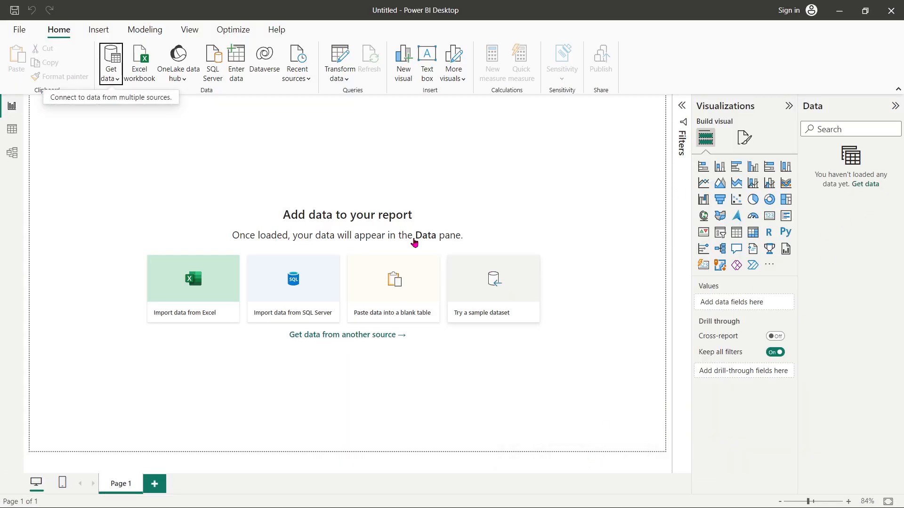
left_click(112, 75)
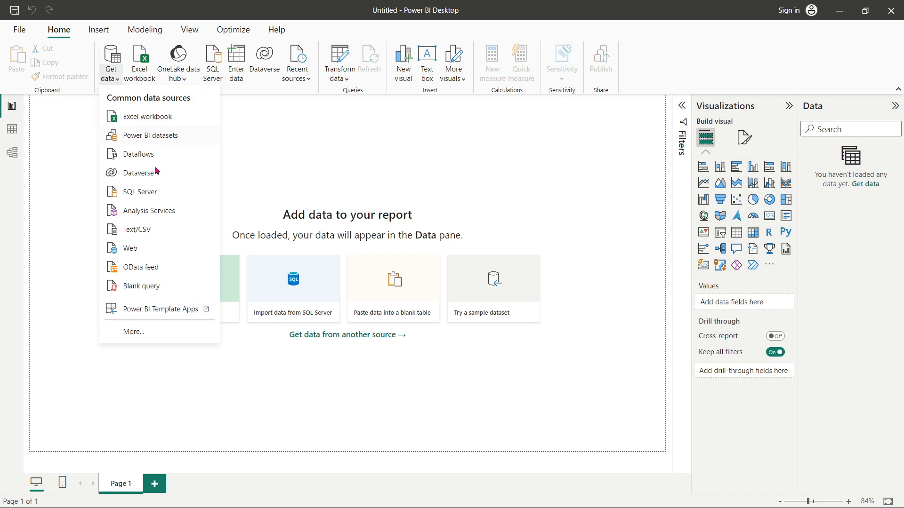
left_click(150, 229)
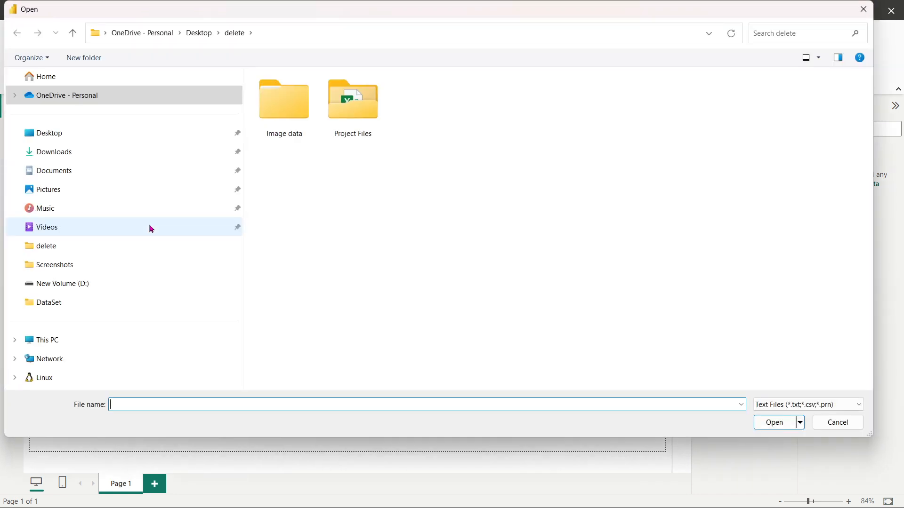
left_click(52, 153)
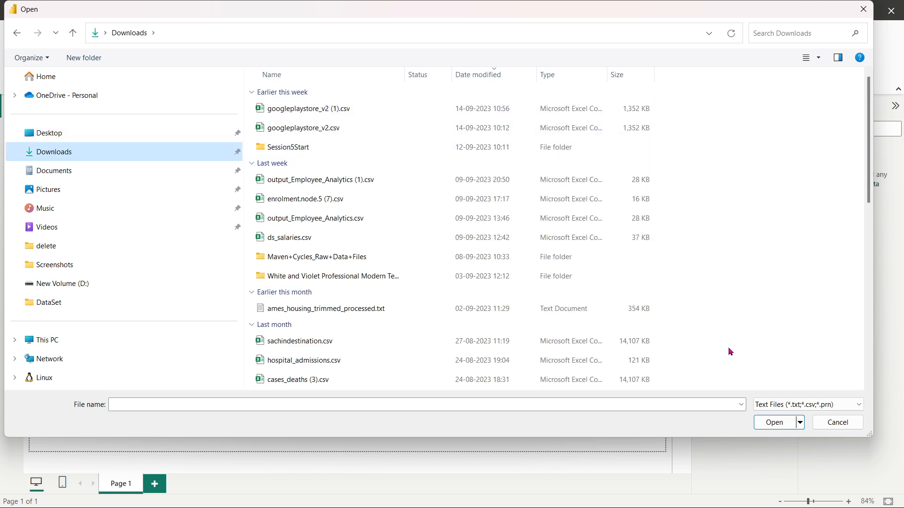
left_click(772, 405)
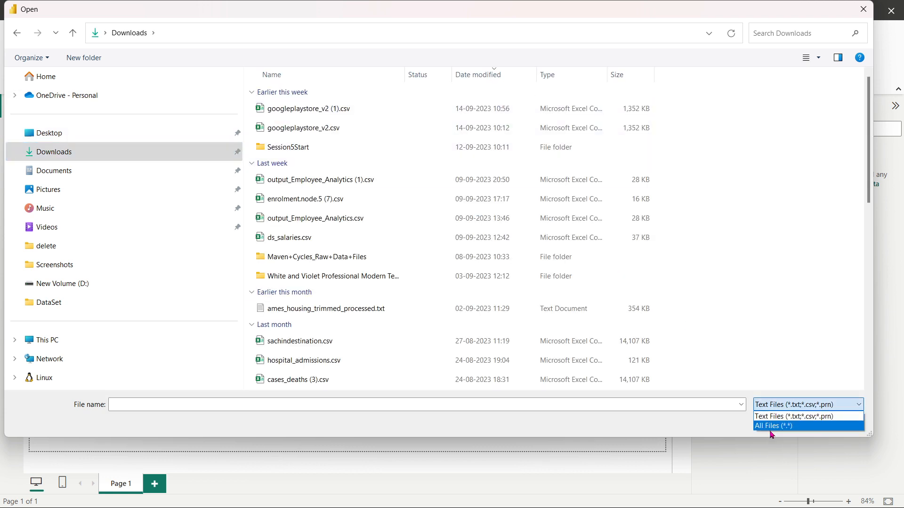
left_click(772, 426)
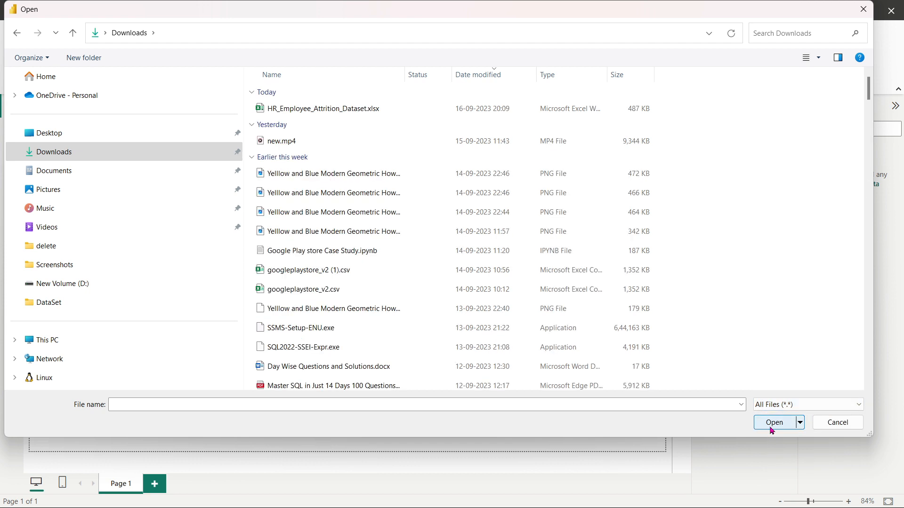
double_click(268, 108)
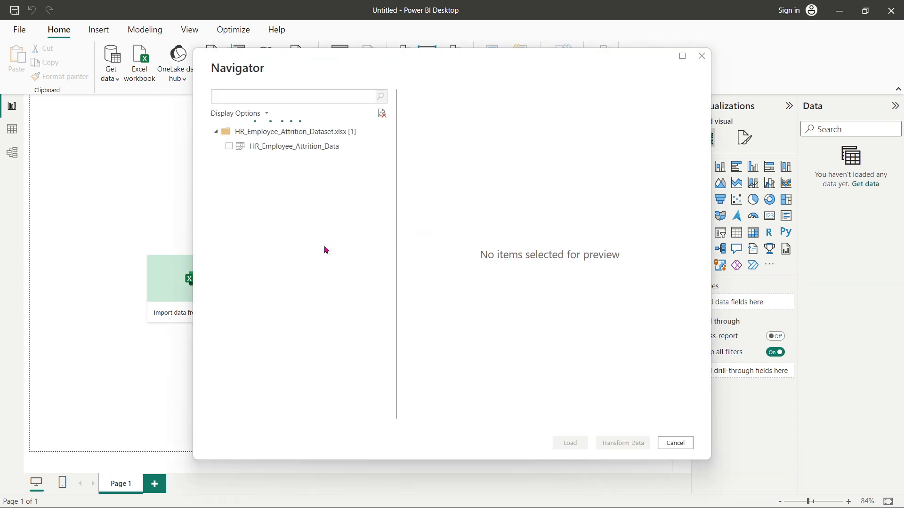
Preview the HR_Employee_Attrition_Data table's columns, load it into the report and apply the pending query changes.
left_click(228, 146)
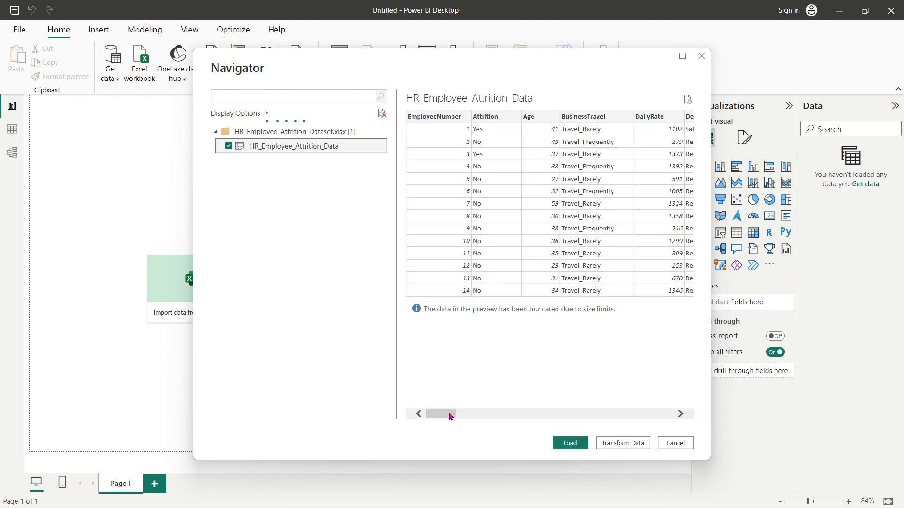
left_click_drag(450, 416, 529, 414)
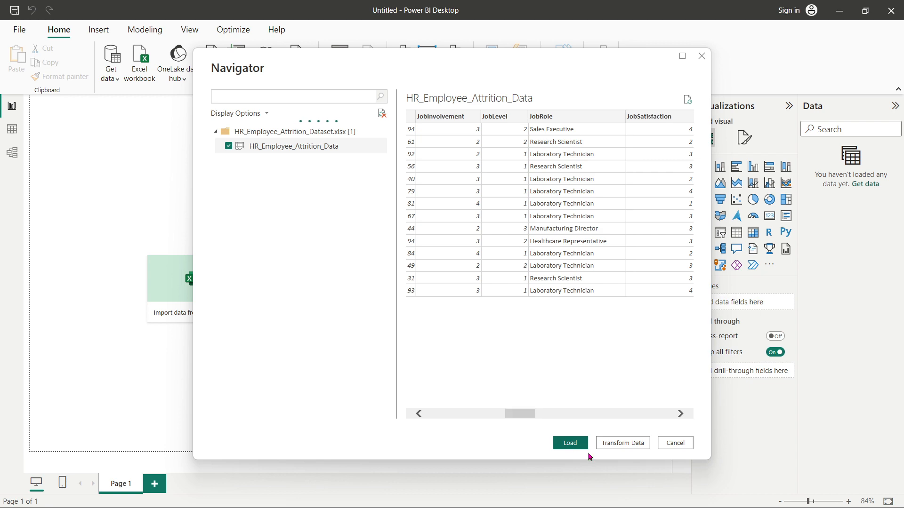
left_click(580, 445)
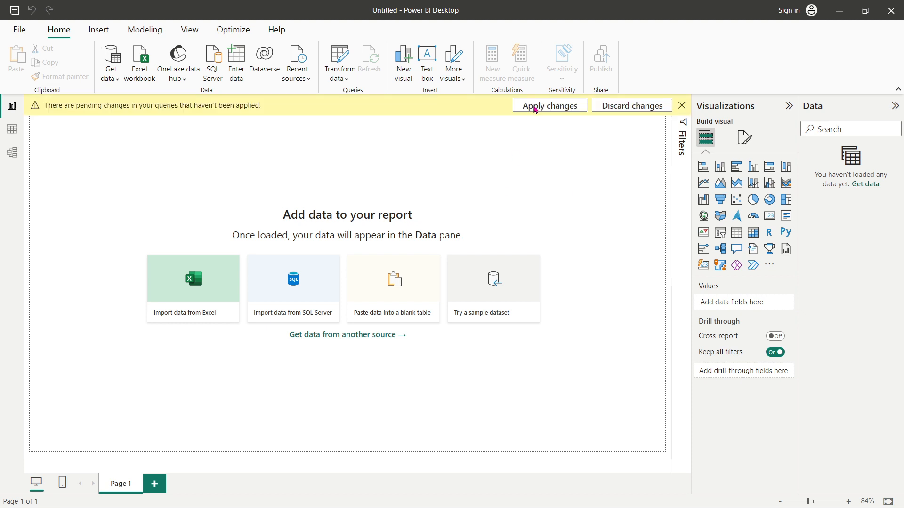
left_click(535, 108)
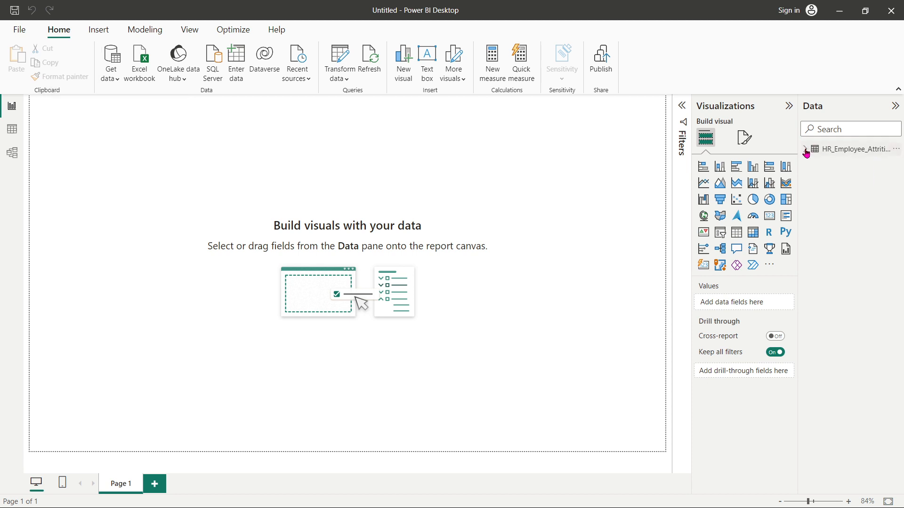
Expand the HR_Employee_Attrition_Data fields and add a stacked bar chart showing Age by Attrition.
left_click(805, 151)
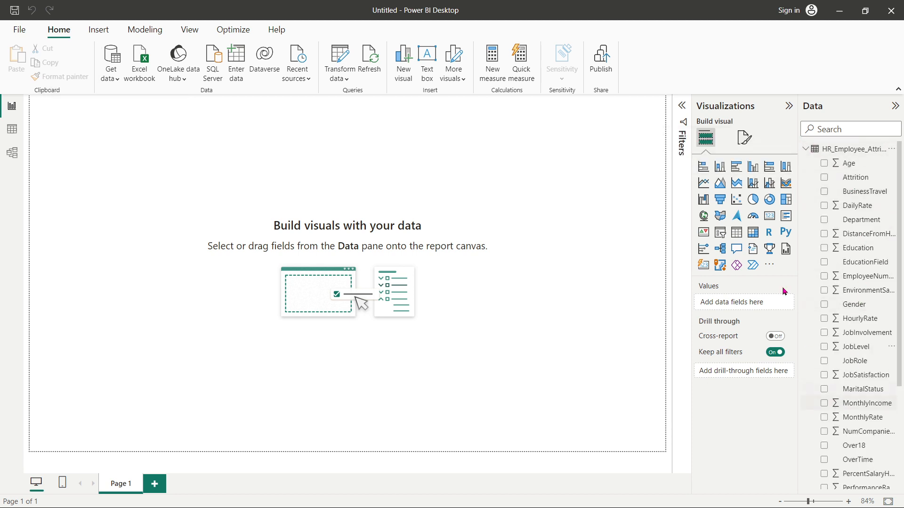
left_click(704, 169)
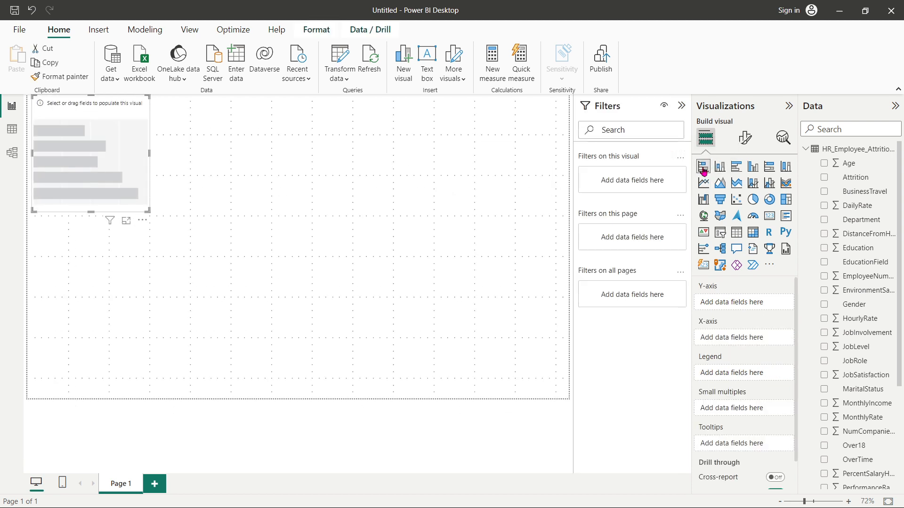
left_click(825, 163)
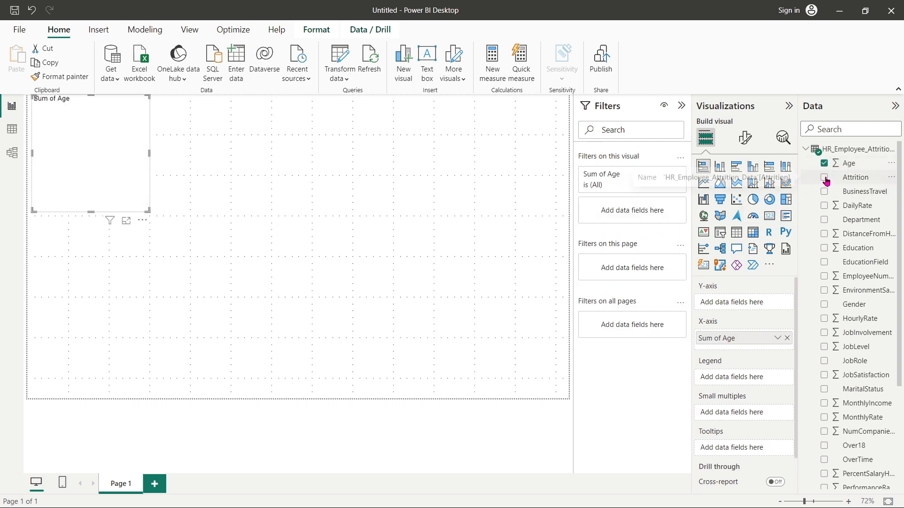
left_click(824, 178)
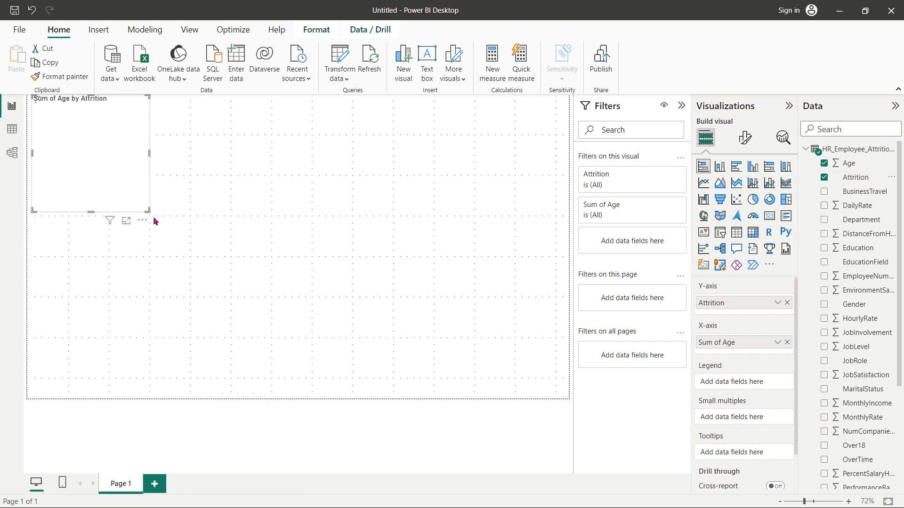
left_click(228, 241)
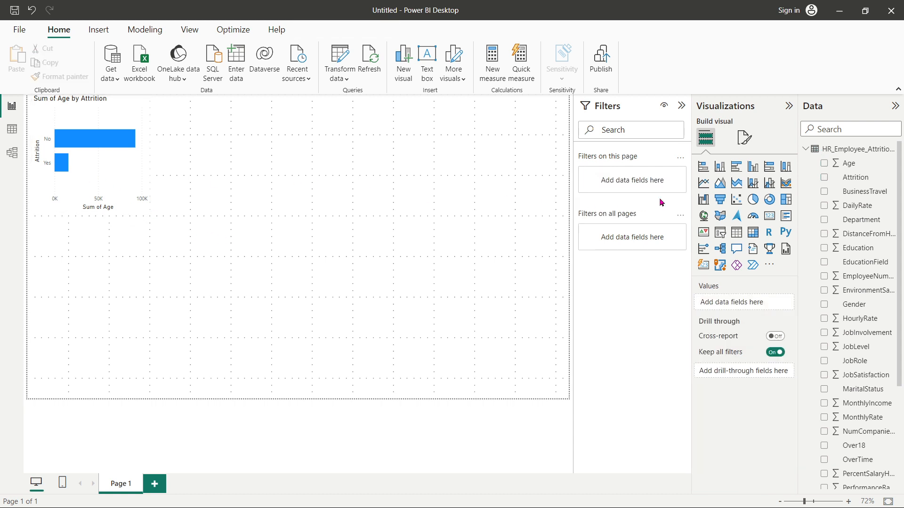
Add a stacked column chart of DailyRate by Department and convert it to a line and stacked column chart.
left_click(721, 171)
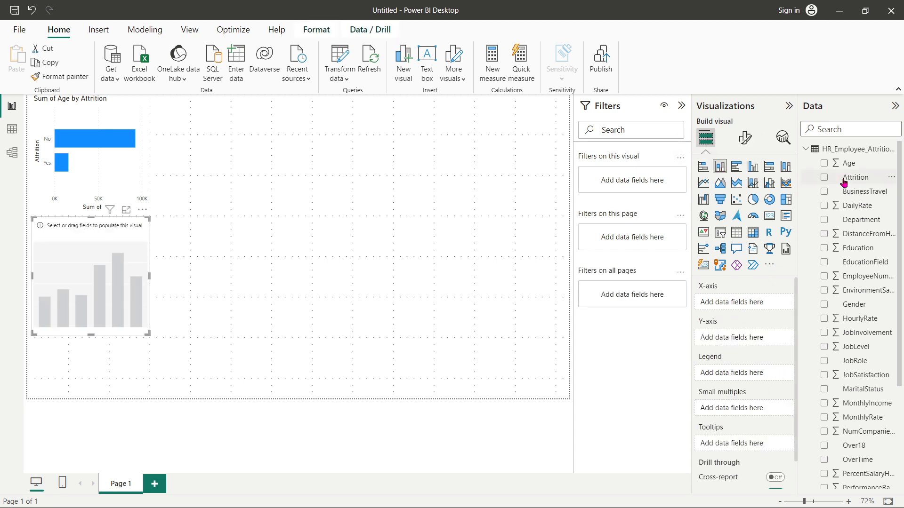
left_click(824, 207)
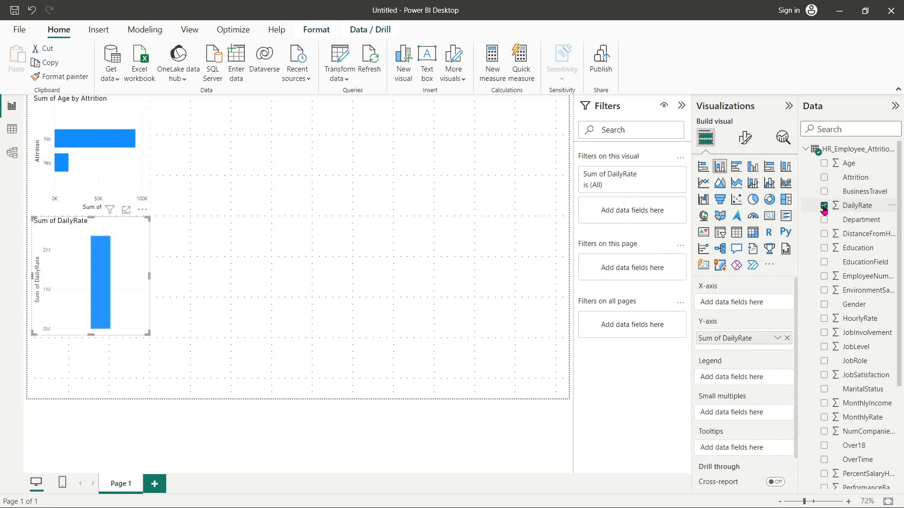
left_click(824, 220)
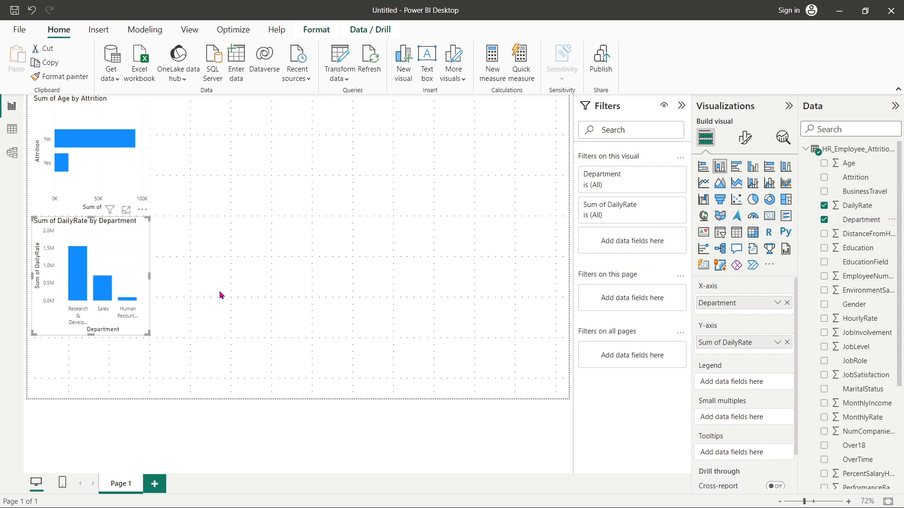
left_click(754, 185)
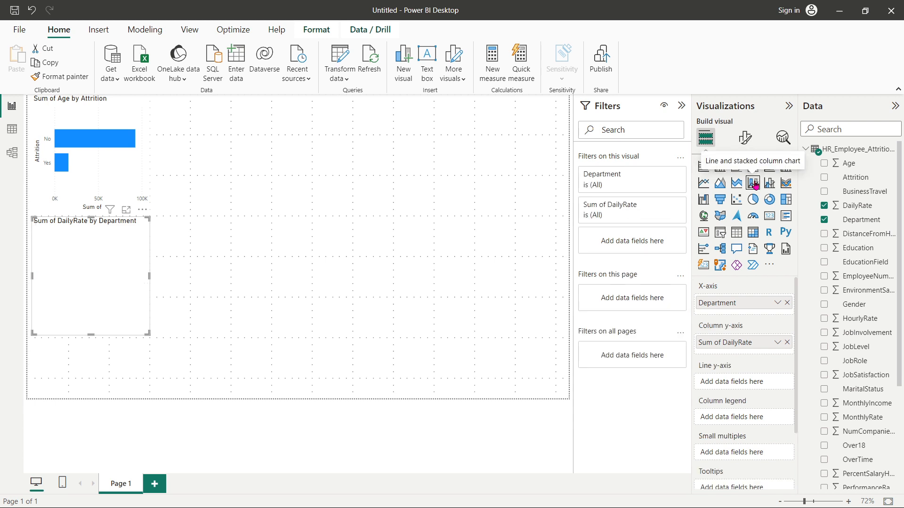
left_click(494, 234)
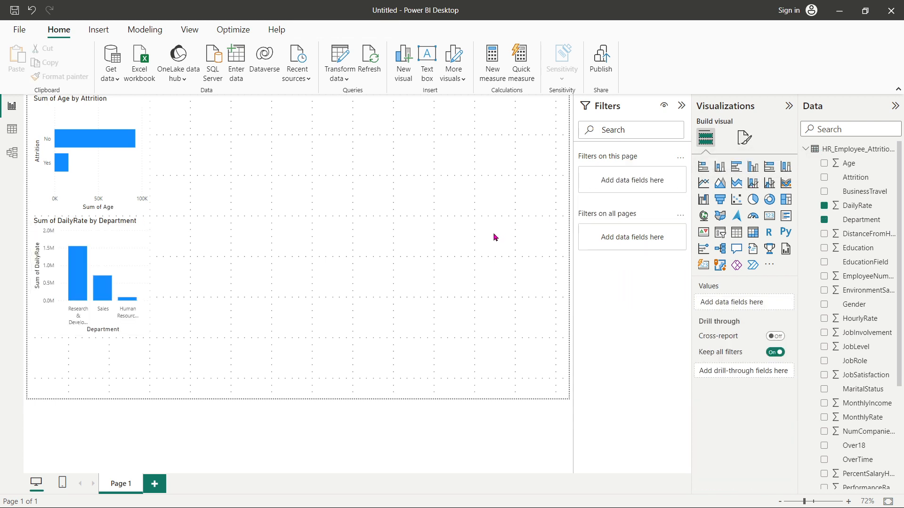
Add a pie chart with EmployeeNumber as values and EducationField as the legend.
left_click(753, 202)
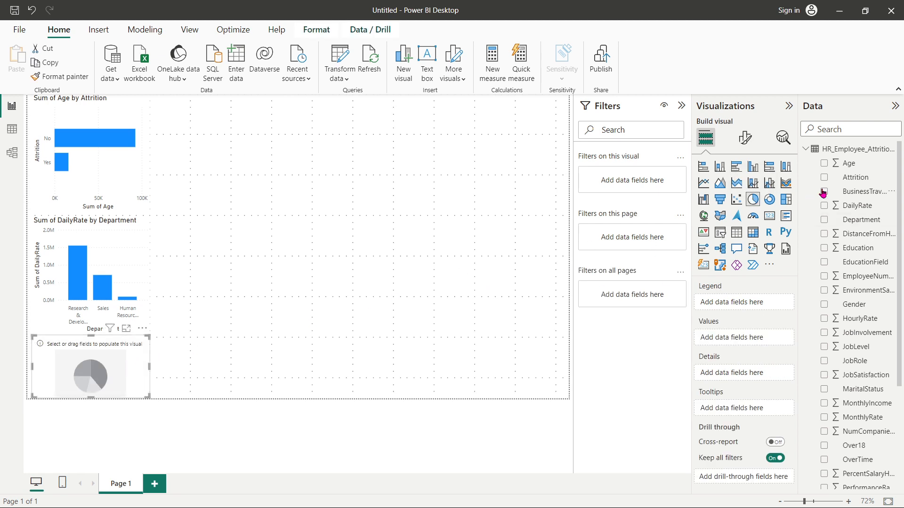
left_click(824, 277)
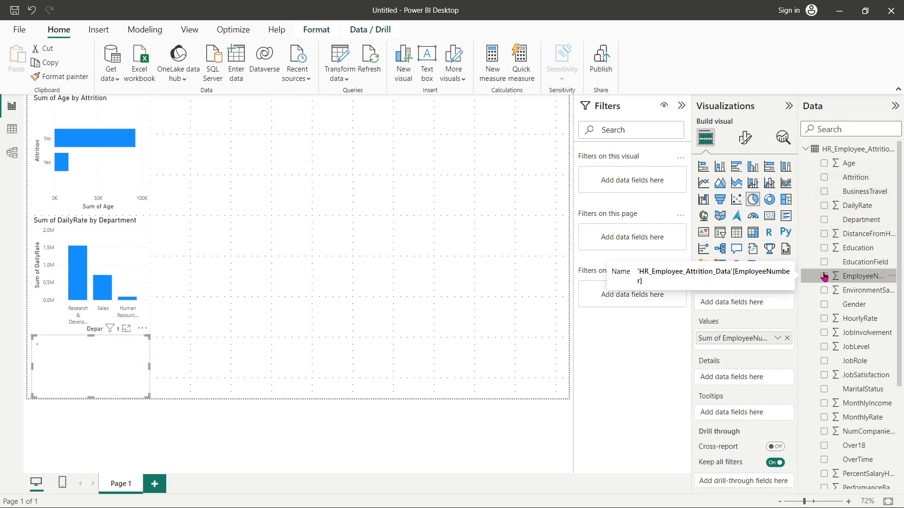
left_click(824, 262)
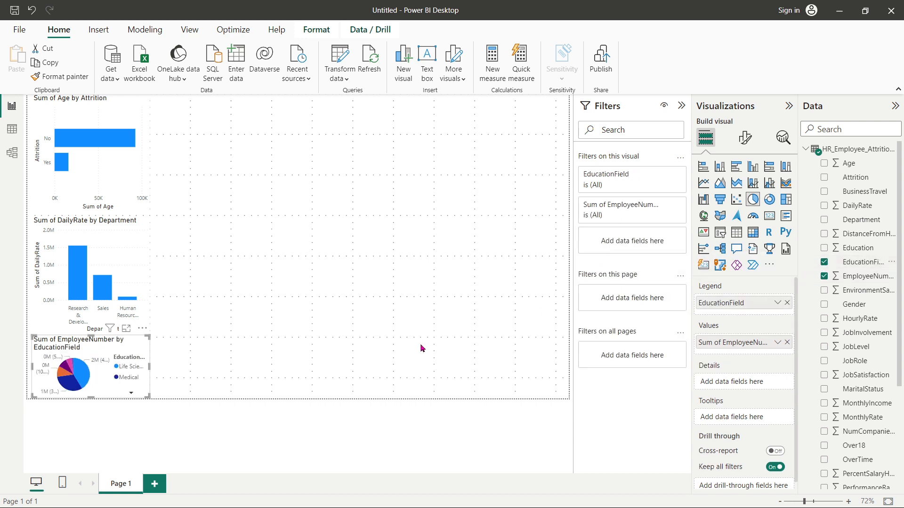
left_click(413, 281)
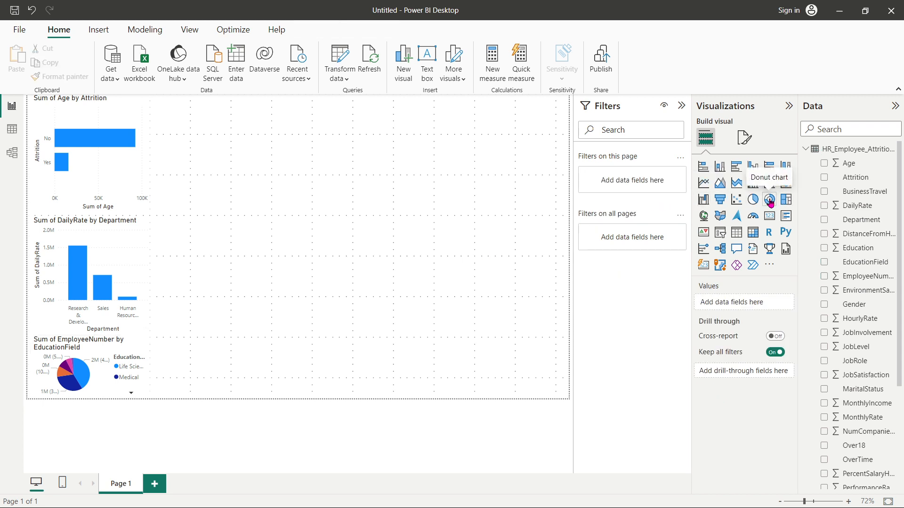
Add a donut chart with DistanceFromHome as values and JobRole as the legend.
left_click(769, 200)
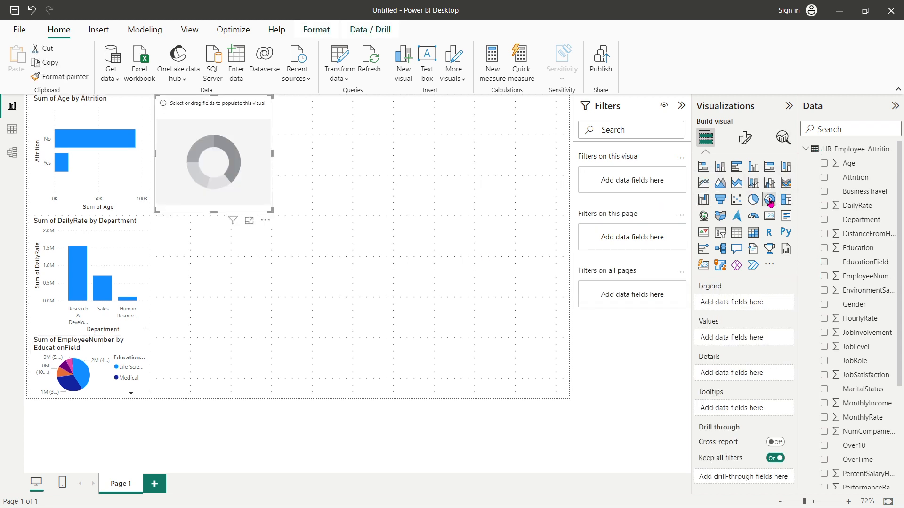
left_click(824, 234)
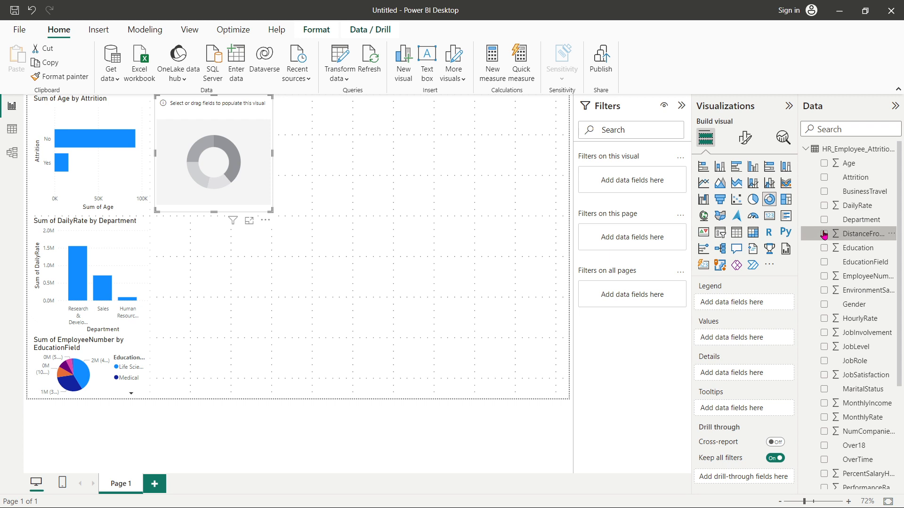
left_click(824, 306)
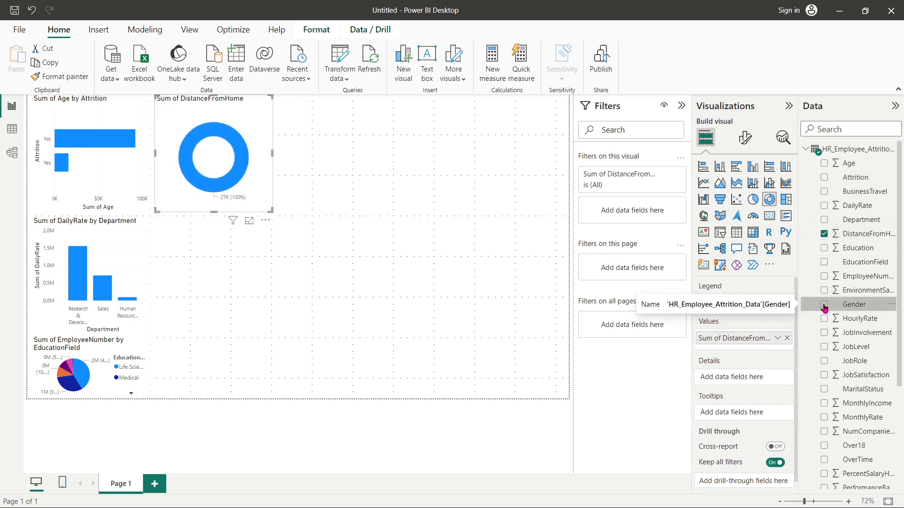
left_click(825, 305)
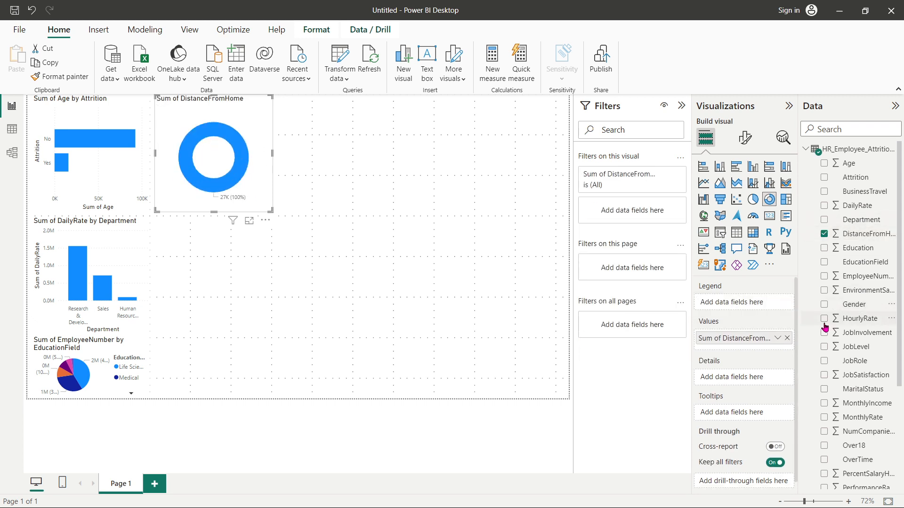
left_click(825, 361)
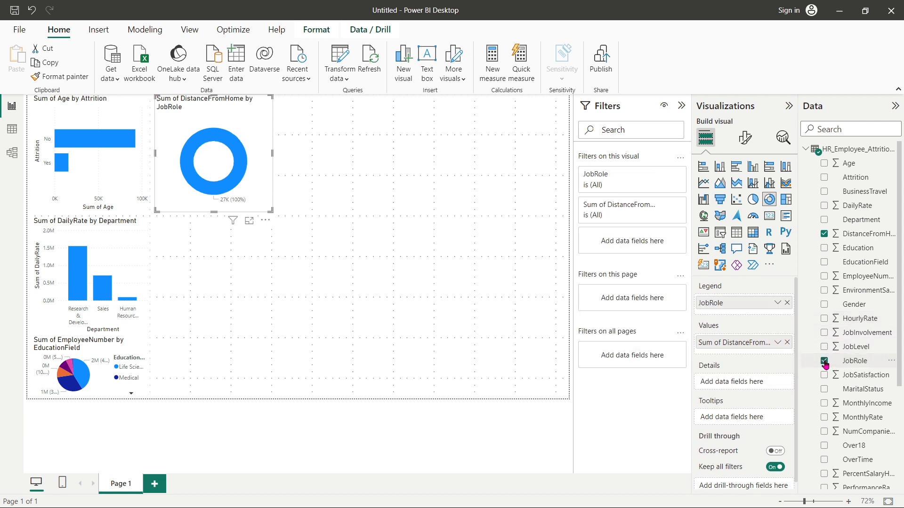
left_click(459, 359)
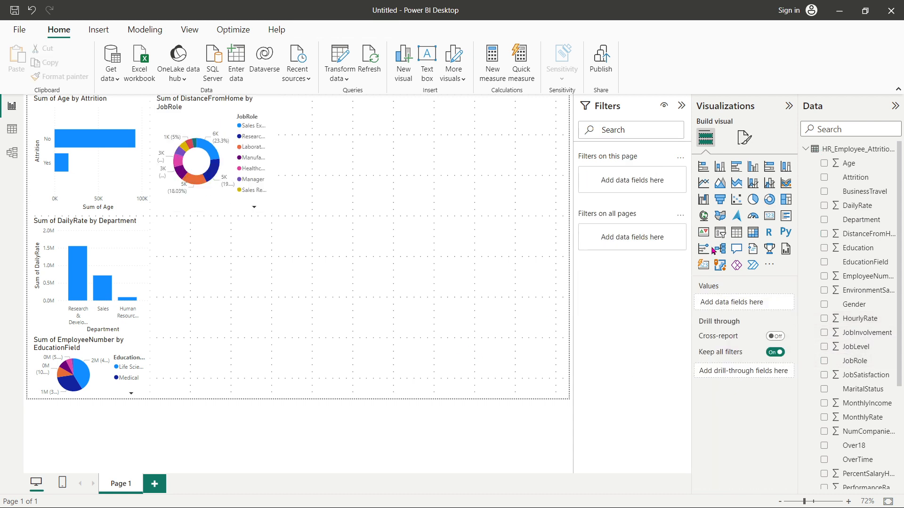
Add a ribbon chart of HourlyRate by MaritalStatus, and replace HourlyRate with JobSatisfaction on the Y-axis.
left_click(786, 184)
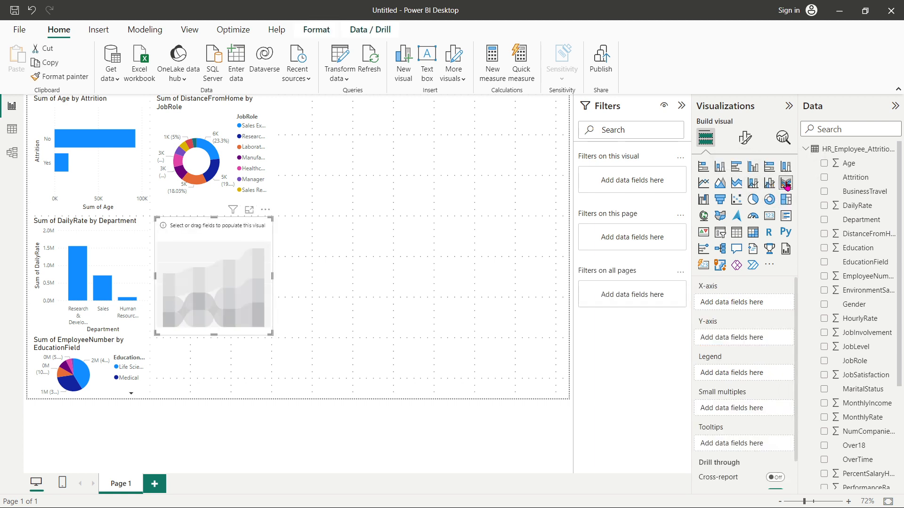
left_click(825, 319)
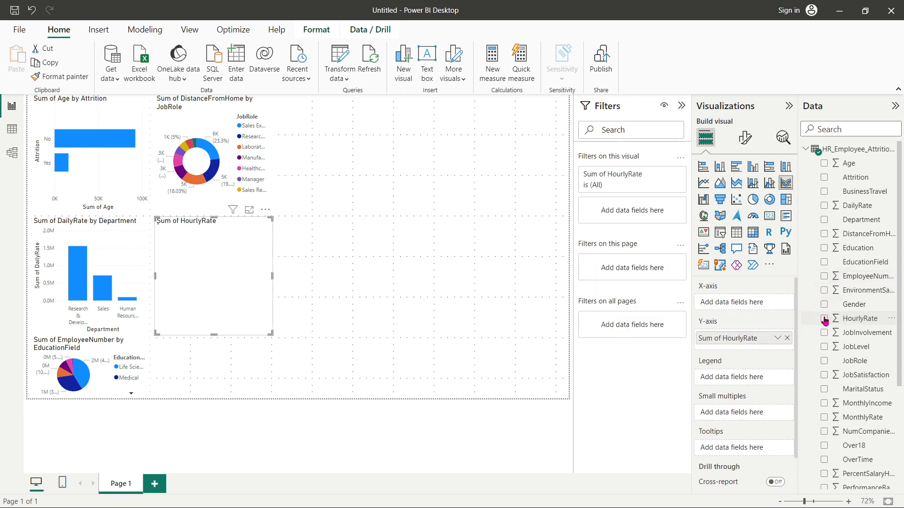
left_click(824, 390)
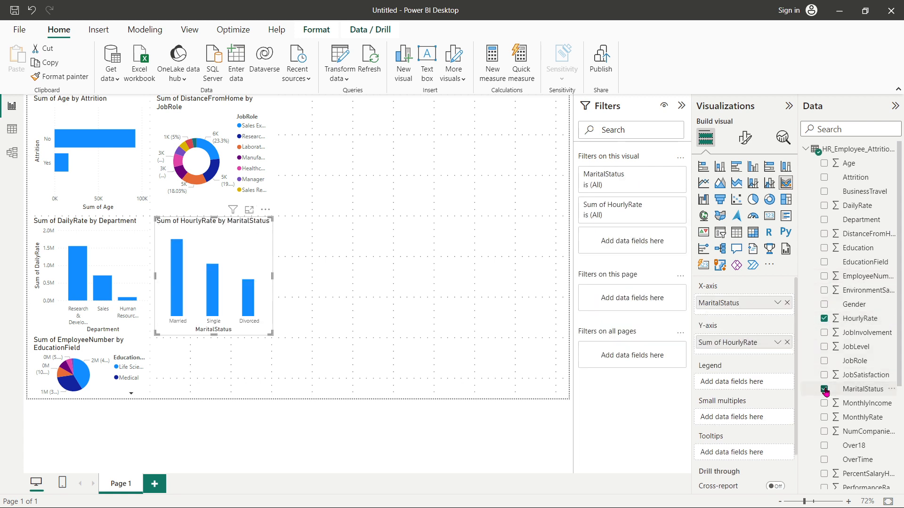
left_click(824, 320)
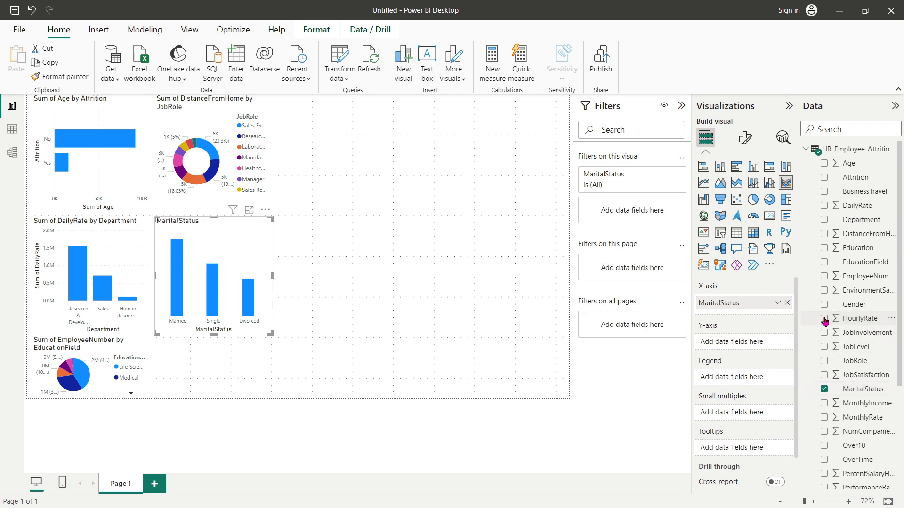
left_click(825, 376)
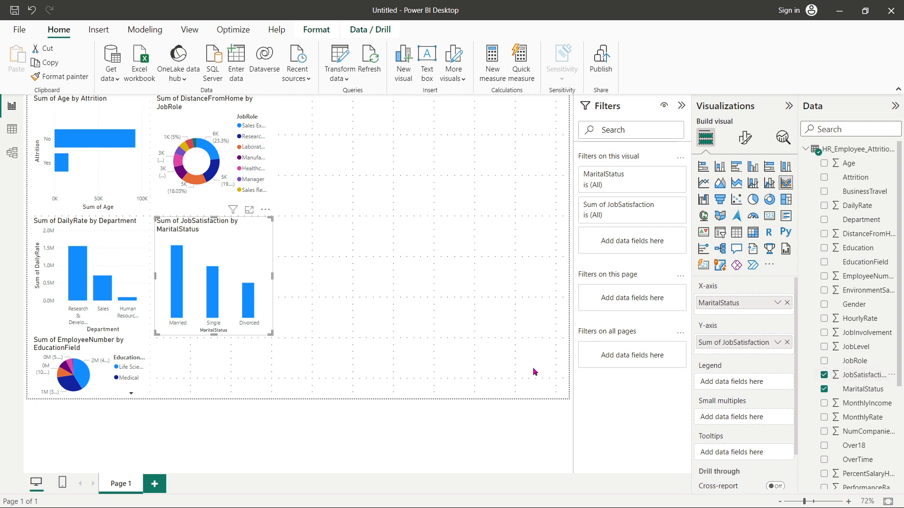
Convert the JobSatisfaction by MaritalStatus chart to a scatter chart, add the Gender field, and change the visual to a funnel.
left_click(737, 200)
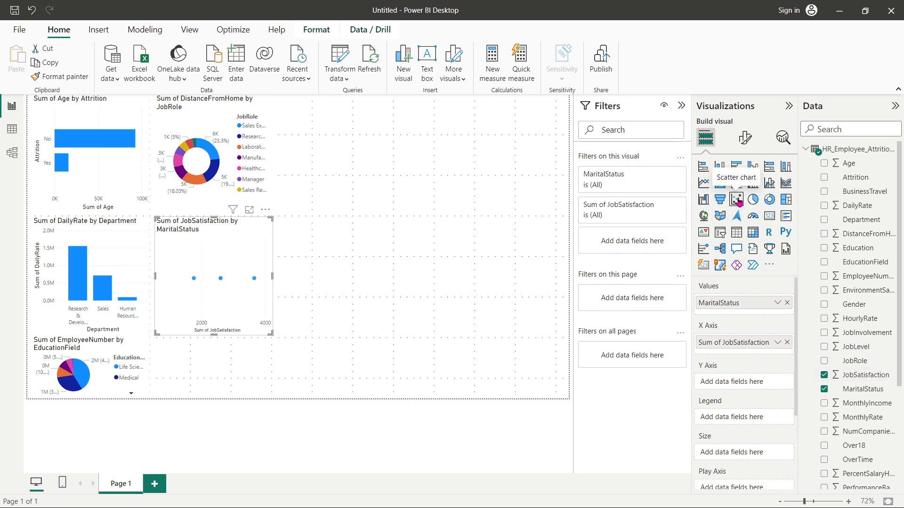
left_click(824, 306)
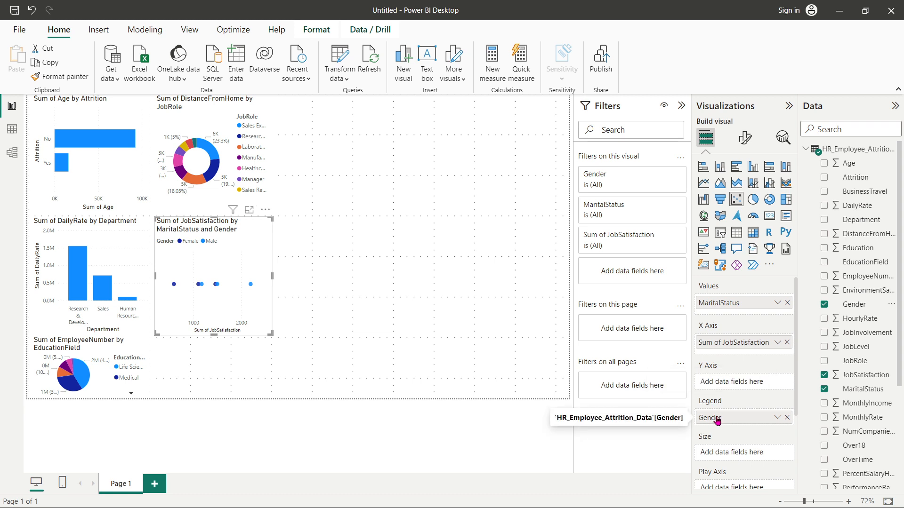
left_click(720, 200)
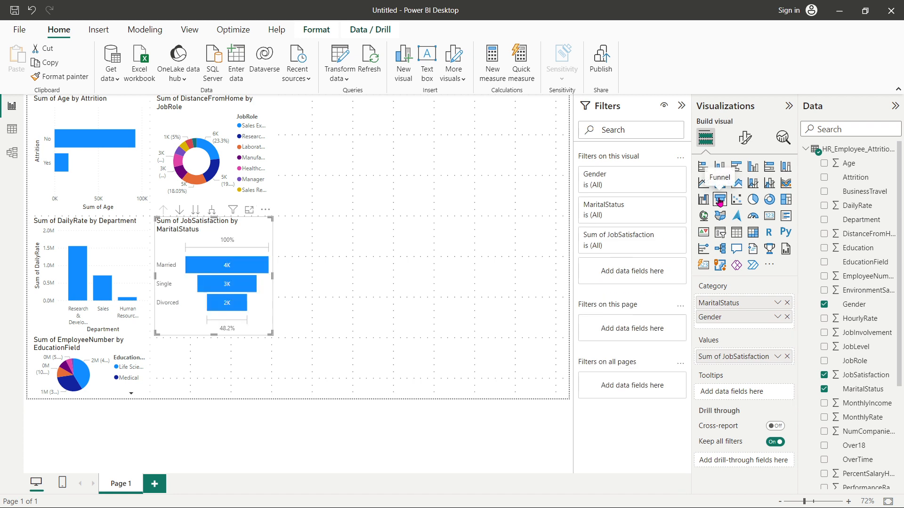
left_click(367, 245)
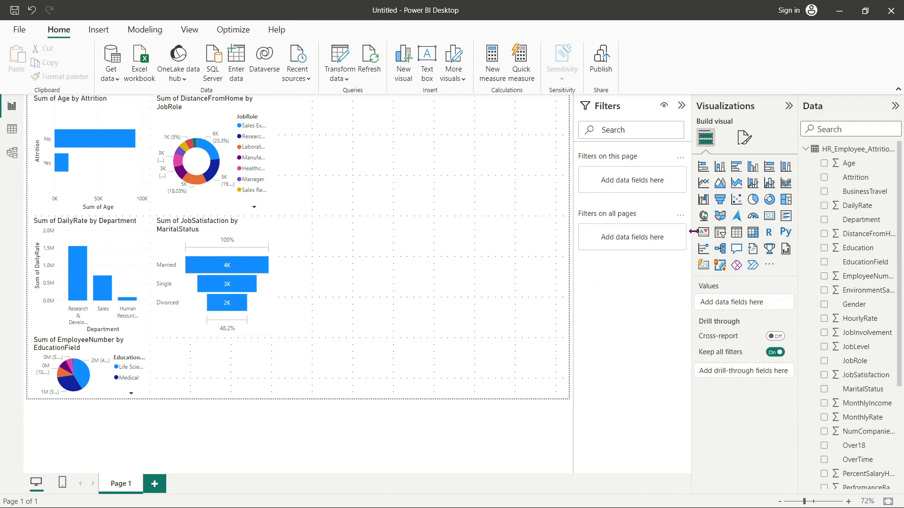
Add a table visual with the BusinessTravel and EnvironmentSatisfaction fields as its columns.
left_click(737, 234)
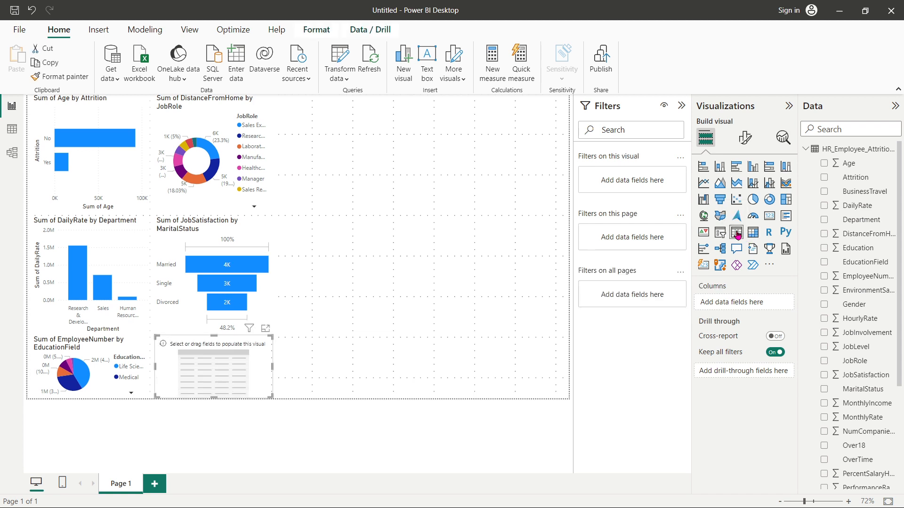
left_click(824, 192)
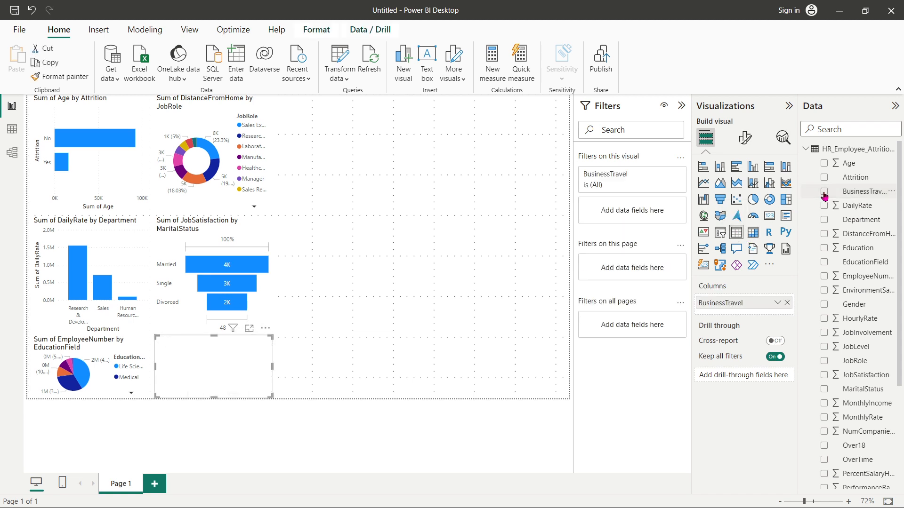
left_click(824, 291)
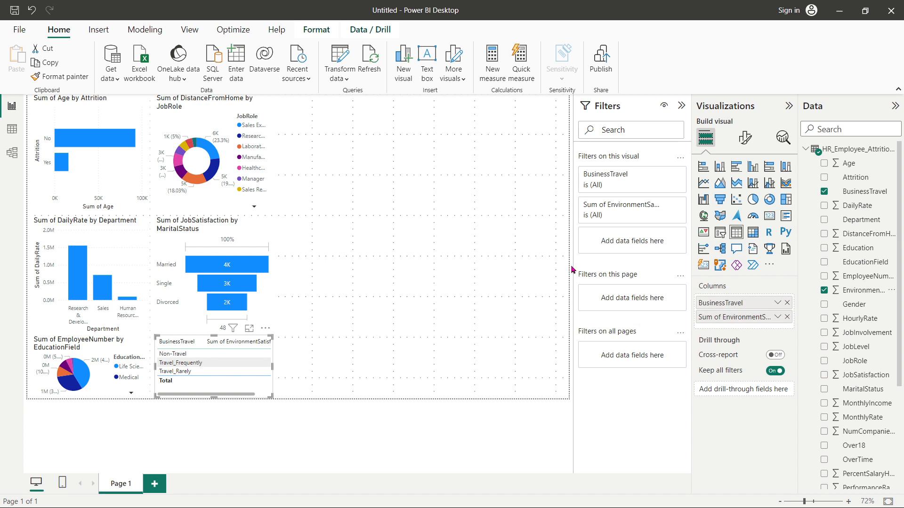
left_click(462, 279)
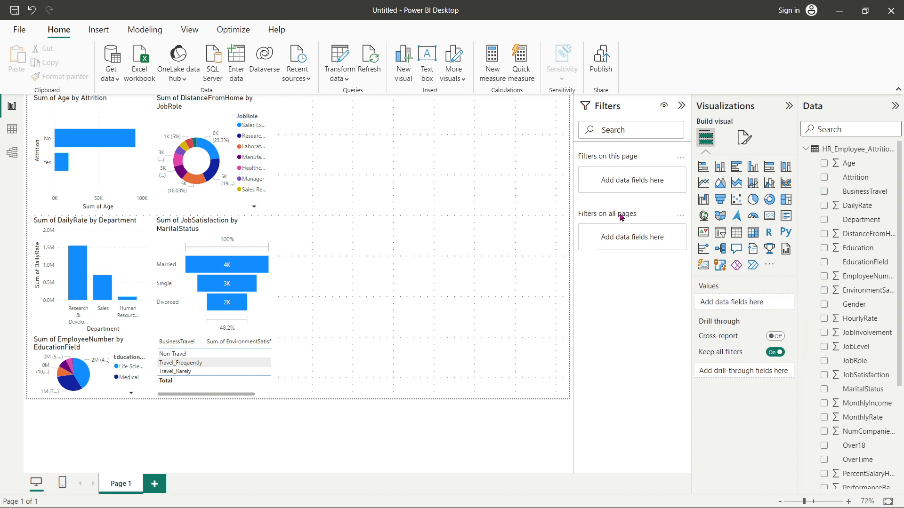
Add an empty line chart, search the data fields for "date", and clear the search.
left_click(704, 184)
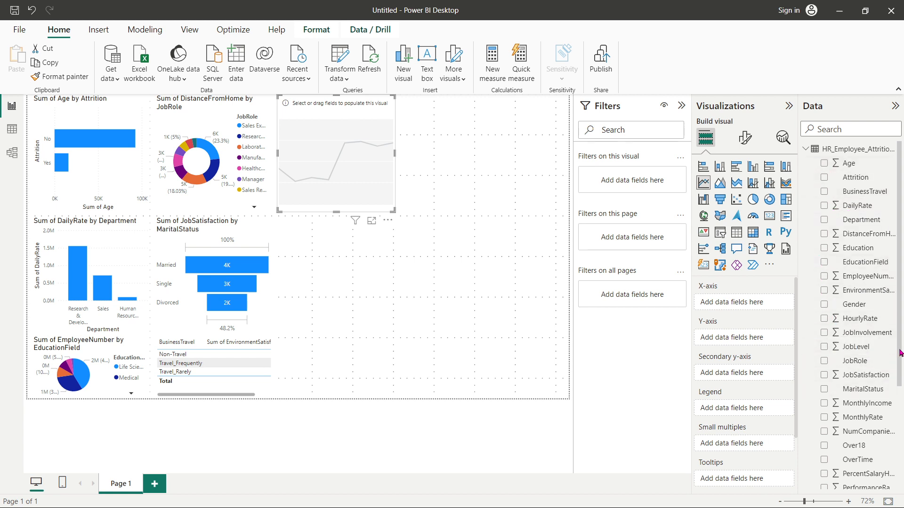
left_click_drag(899, 352, 895, 466)
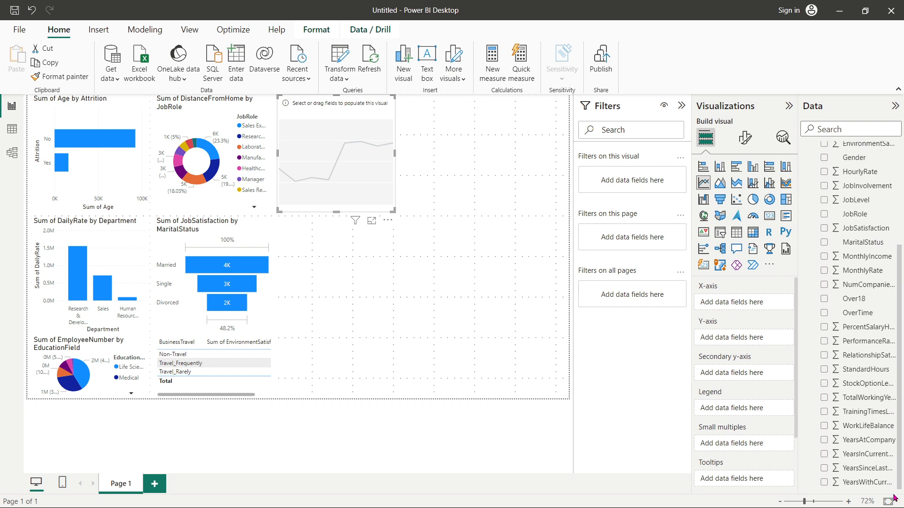
left_click_drag(895, 498, 896, 324)
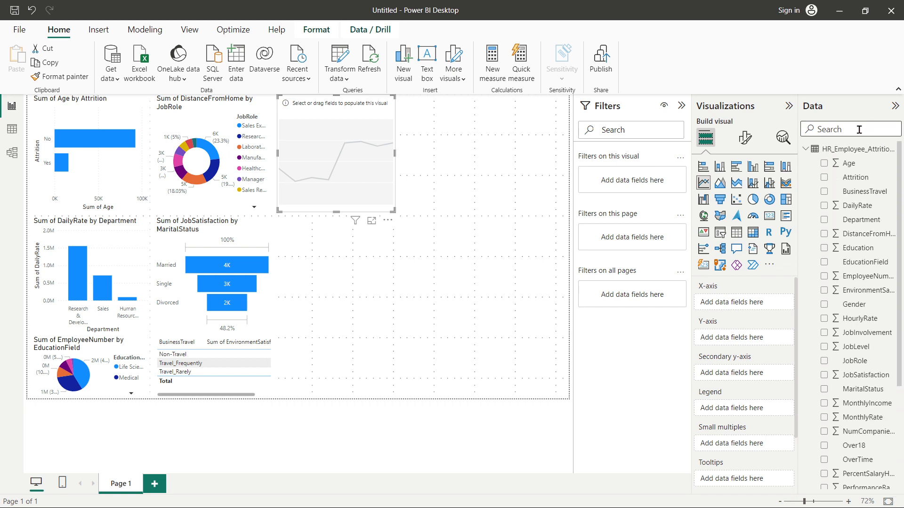
type("date")
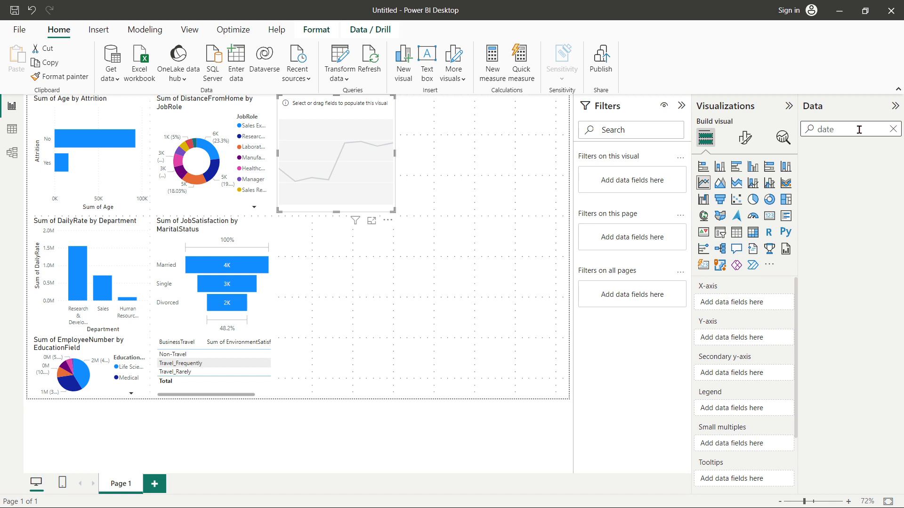
key("BackSpace")
key("BackSpace")
key("BackSpace")
key("BackSpace")
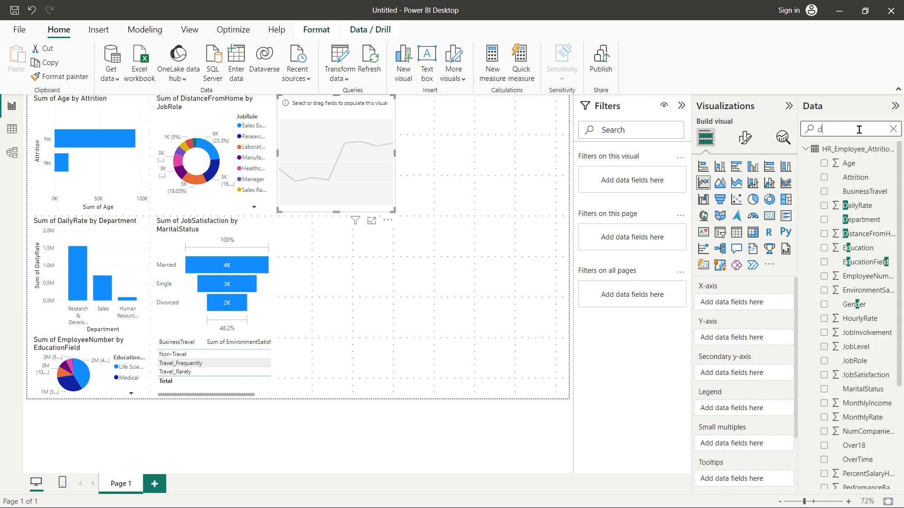
left_click(824, 205)
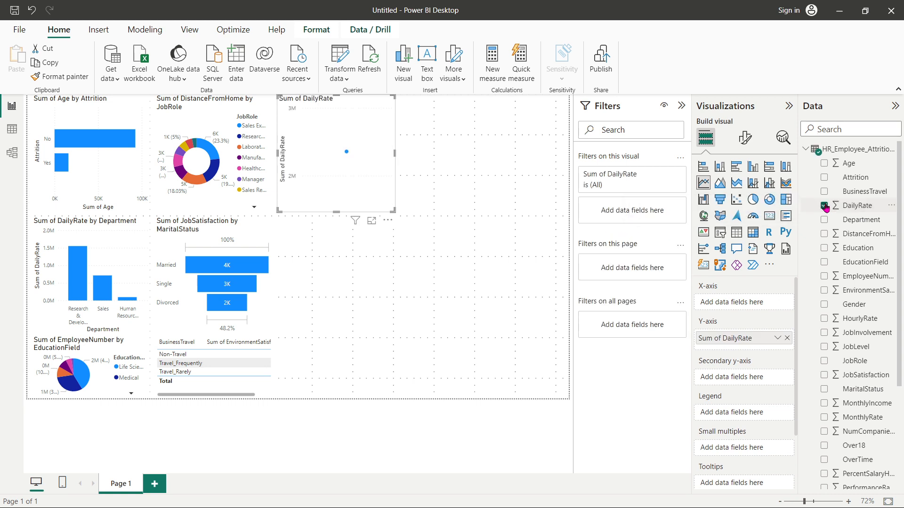
left_click(825, 178)
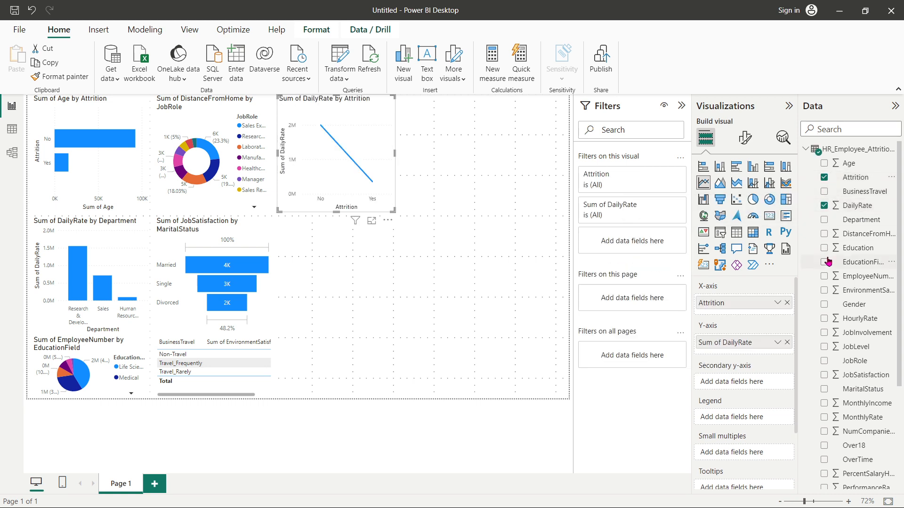
left_click(825, 178)
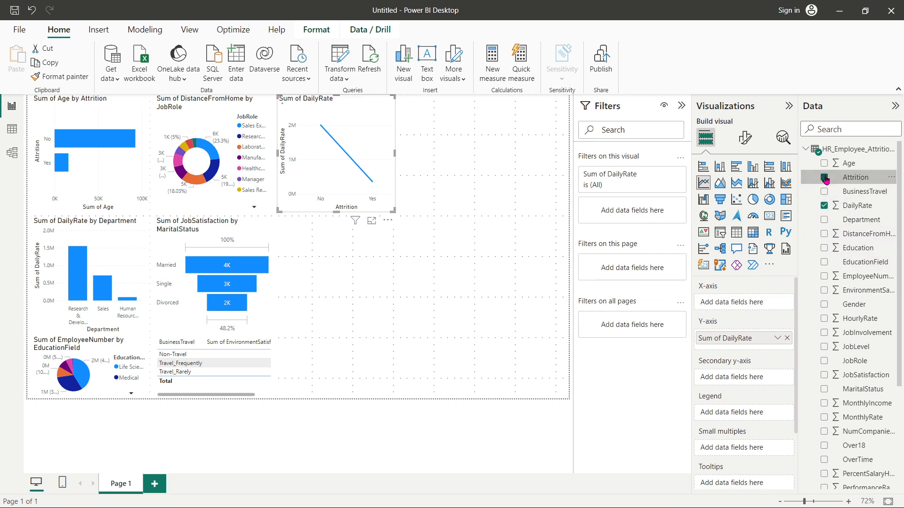
left_click(824, 206)
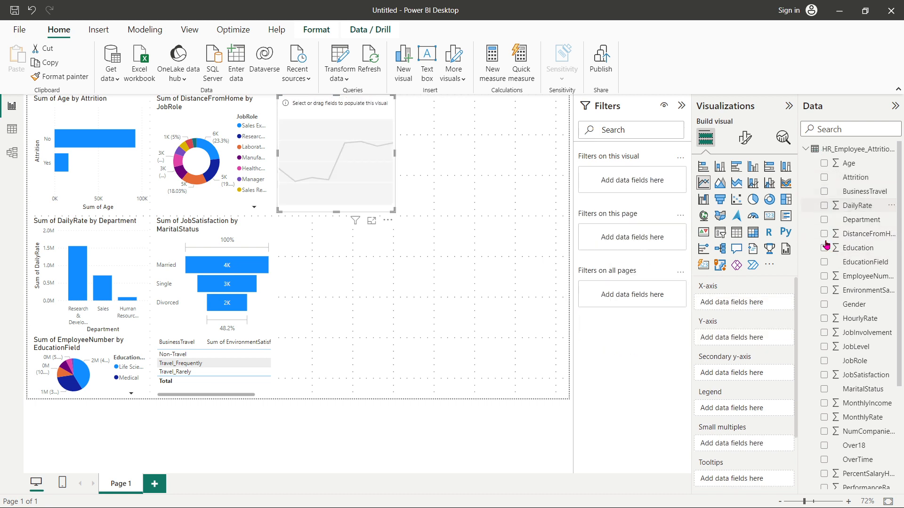
Populate the empty line chart with HourlyRate on the Y-axis and EducationField on the X-axis.
left_click(824, 319)
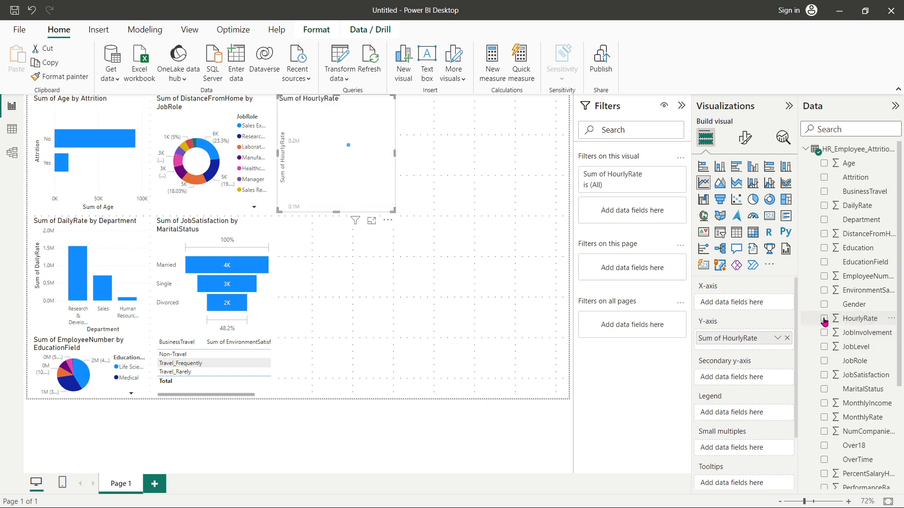
left_click(824, 262)
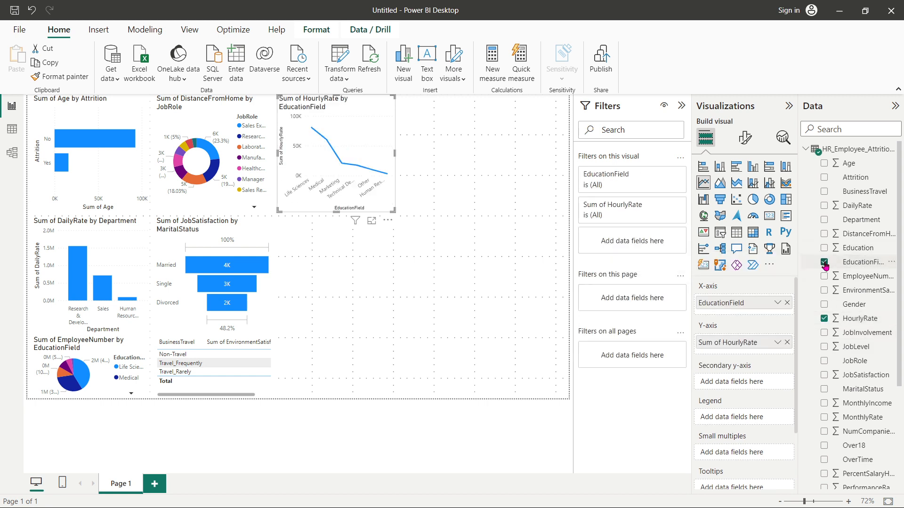
left_click(494, 233)
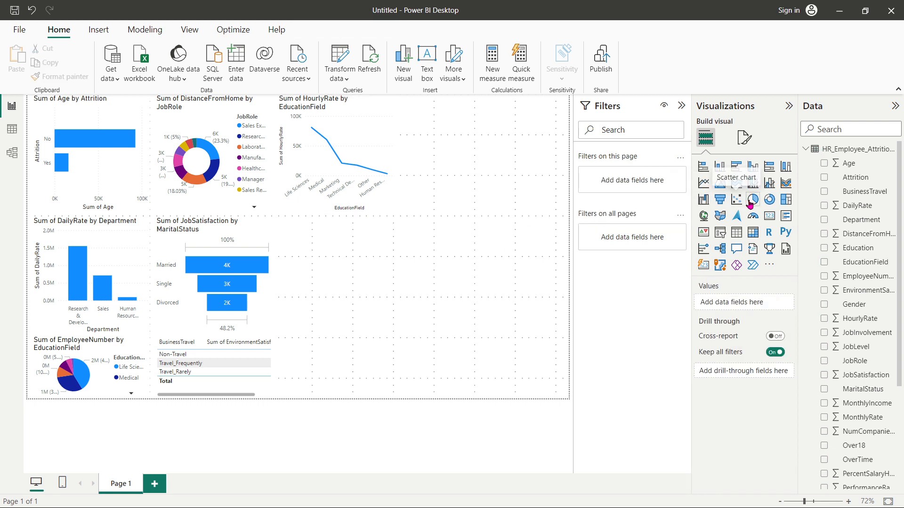
Add a 100% stacked column chart of DailyRate by OverTime.
left_click(787, 168)
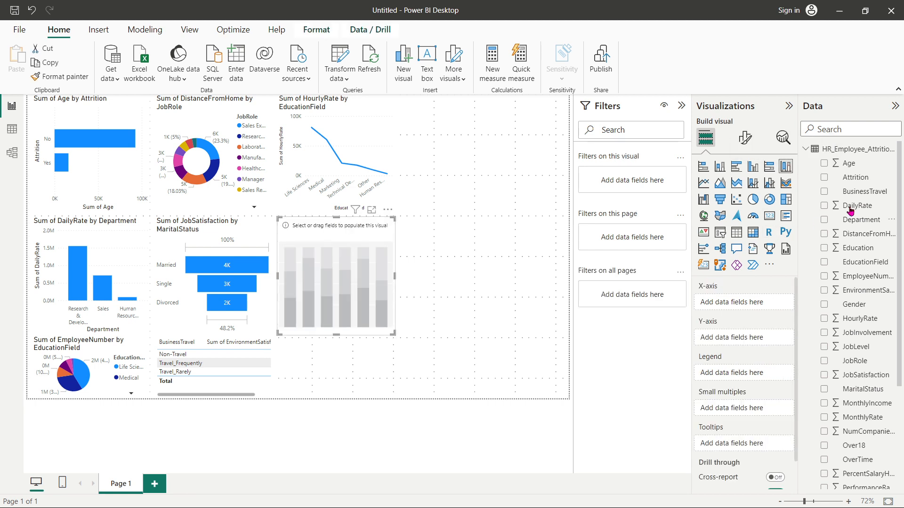
left_click(824, 208)
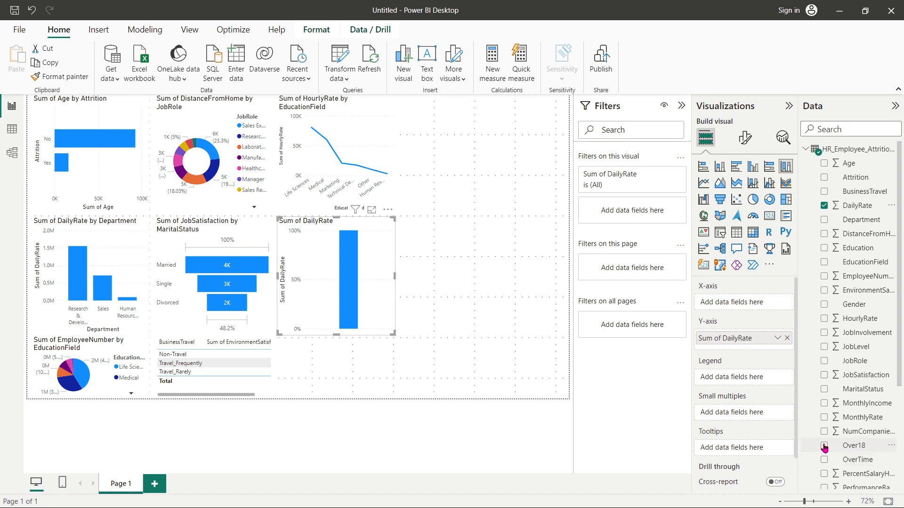
left_click(824, 460)
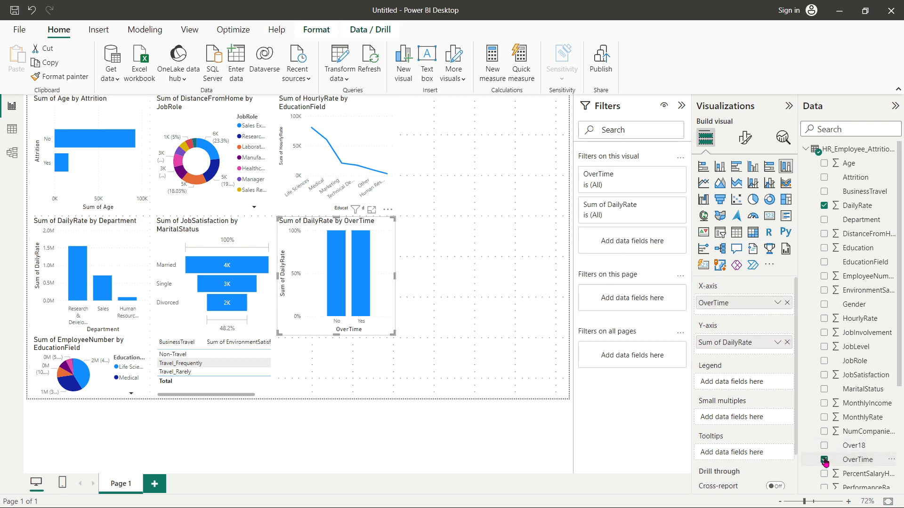
Replace DailyRate with YearsWithCurrManager on the Y-axis of the OverTime column chart.
left_click(892, 362)
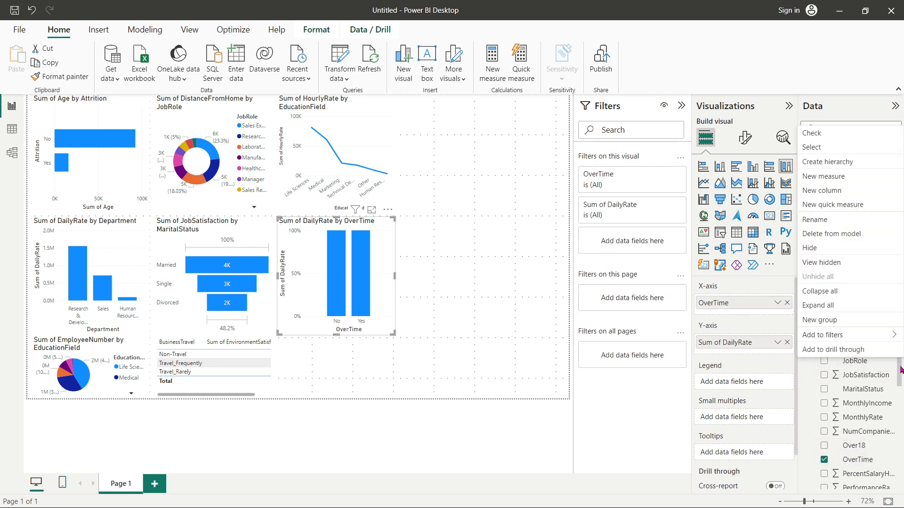
left_click(900, 437)
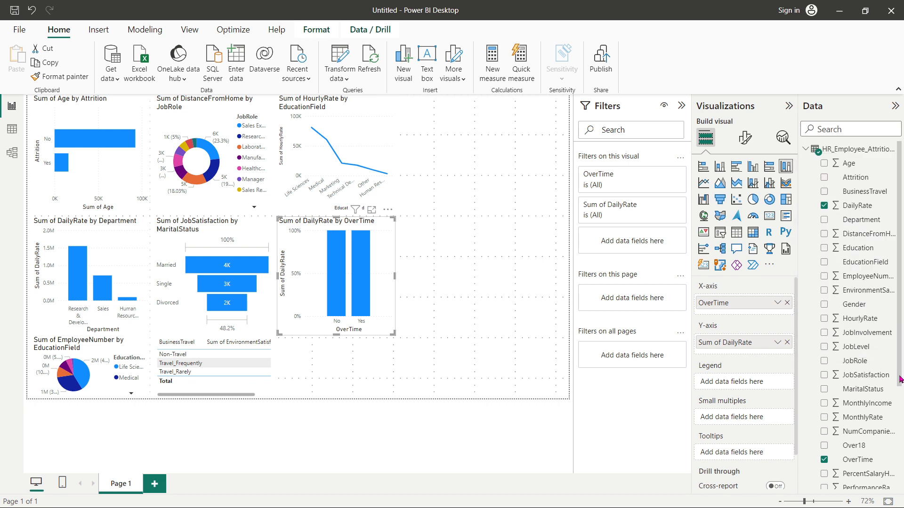
left_click_drag(899, 379, 872, 495)
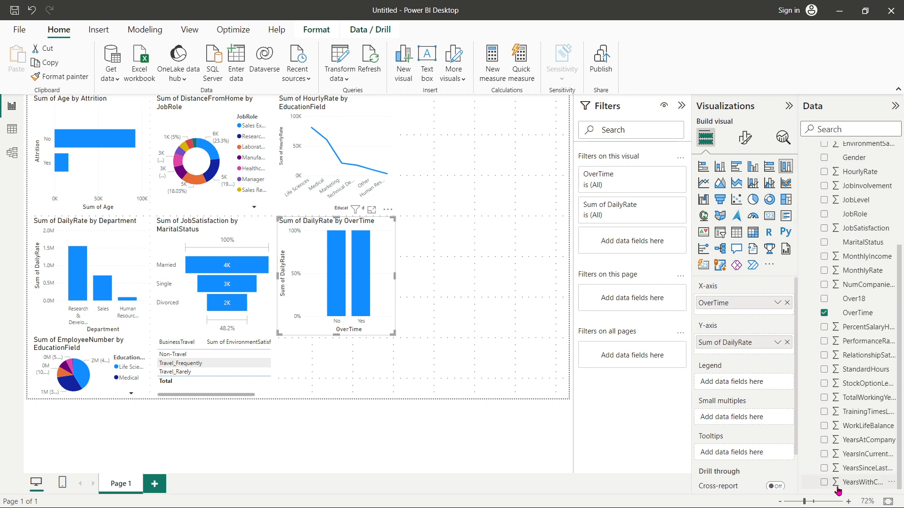
left_click(825, 483)
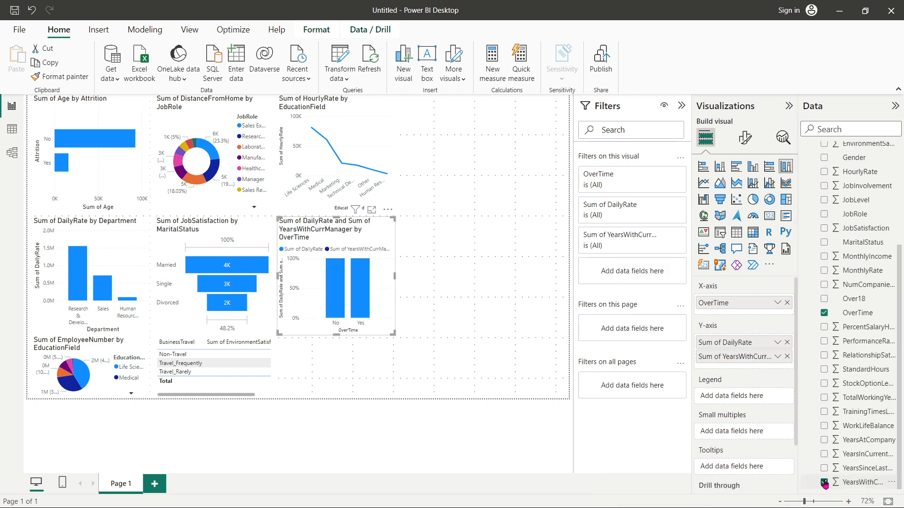
left_click(786, 343)
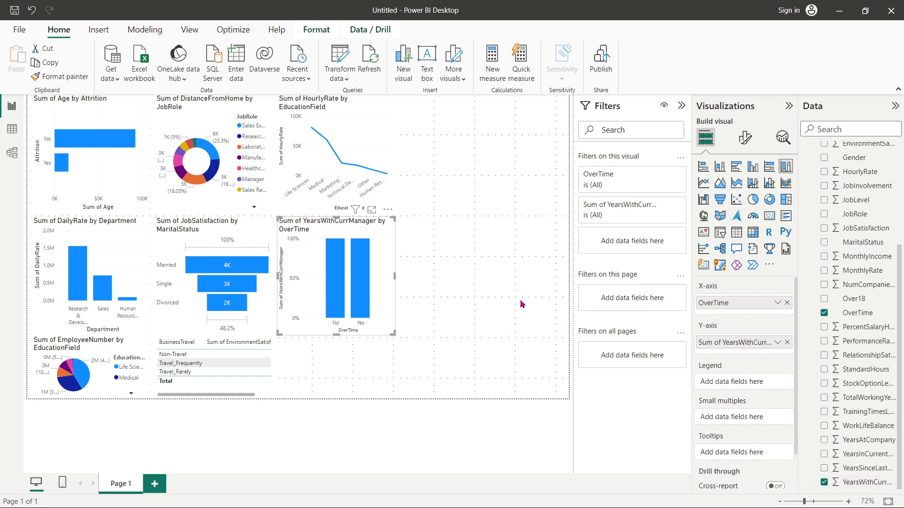
left_click(526, 326)
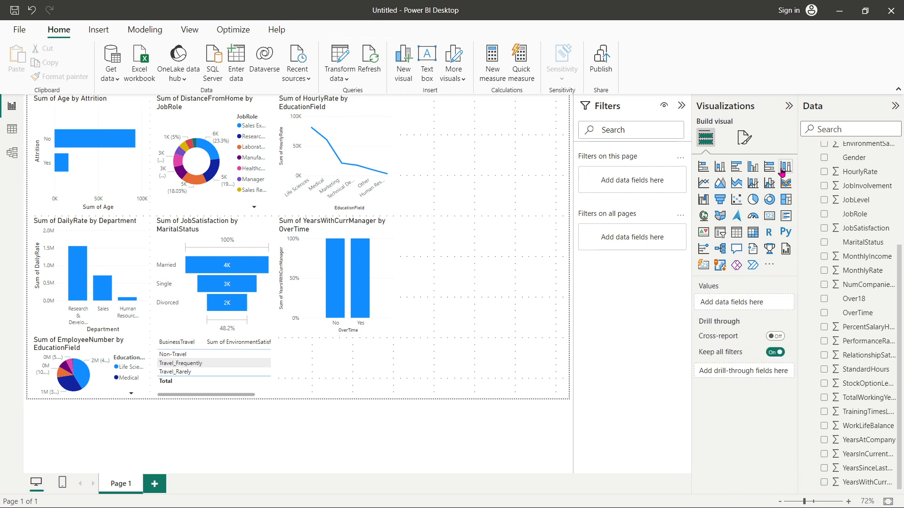
Add a waterfall chart with MaritalStatus as the category and WorkLifeBalance on the Y-axis.
left_click(704, 201)
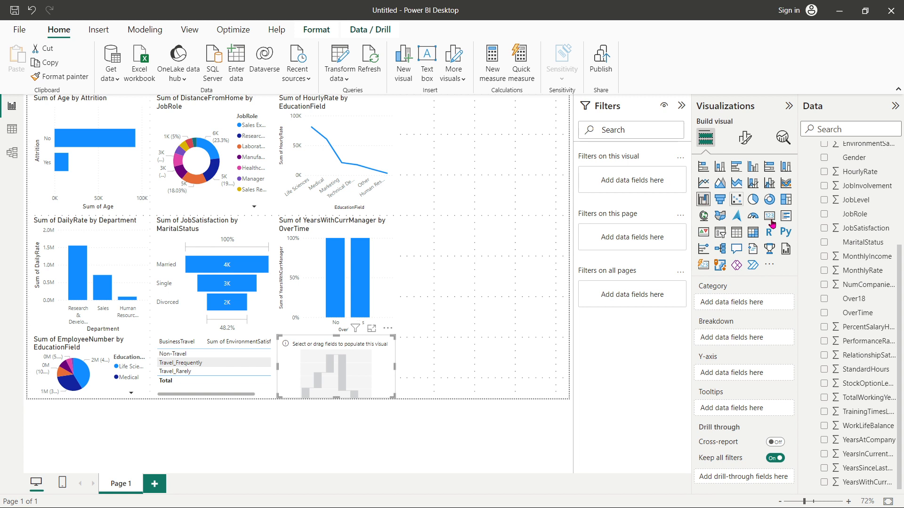
left_click(831, 244)
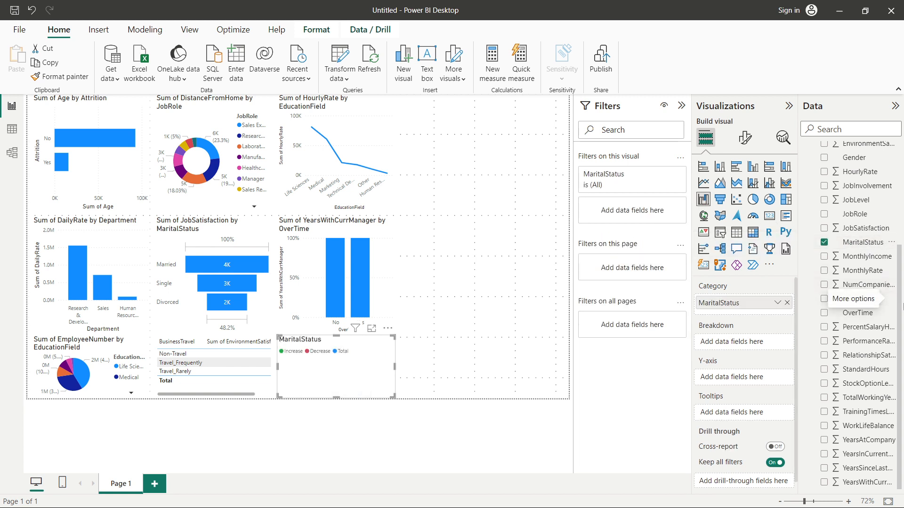
left_click(825, 427)
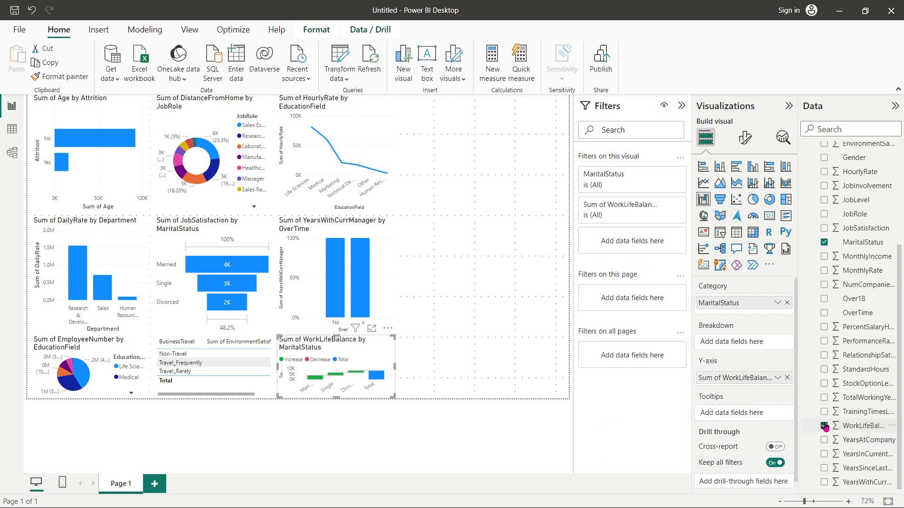
left_click(519, 323)
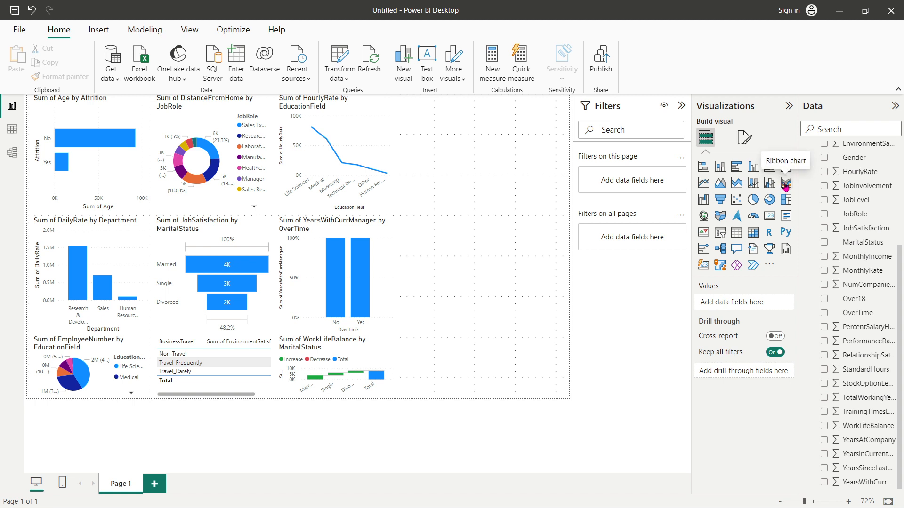
Add a ribbon chart with MonthlyIncome on the Y-axis and JobRole on the X-axis.
left_click(786, 184)
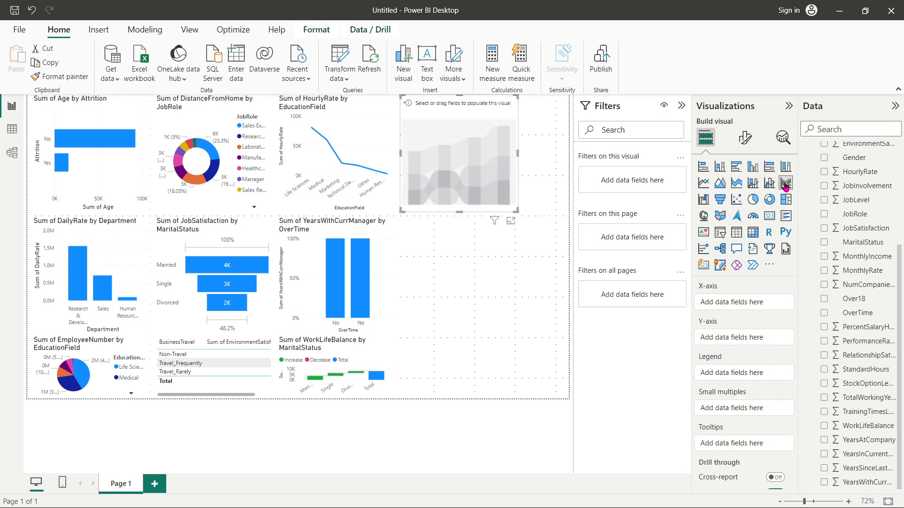
left_click(823, 257)
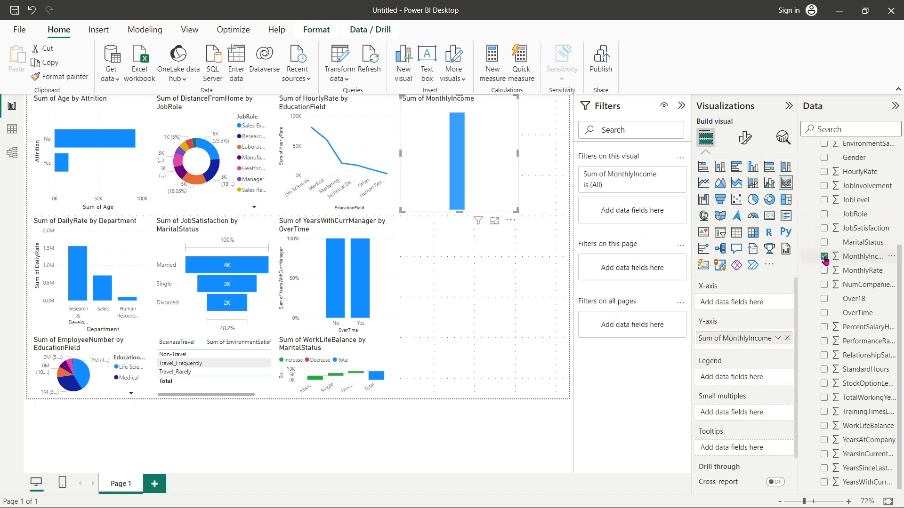
left_click(825, 215)
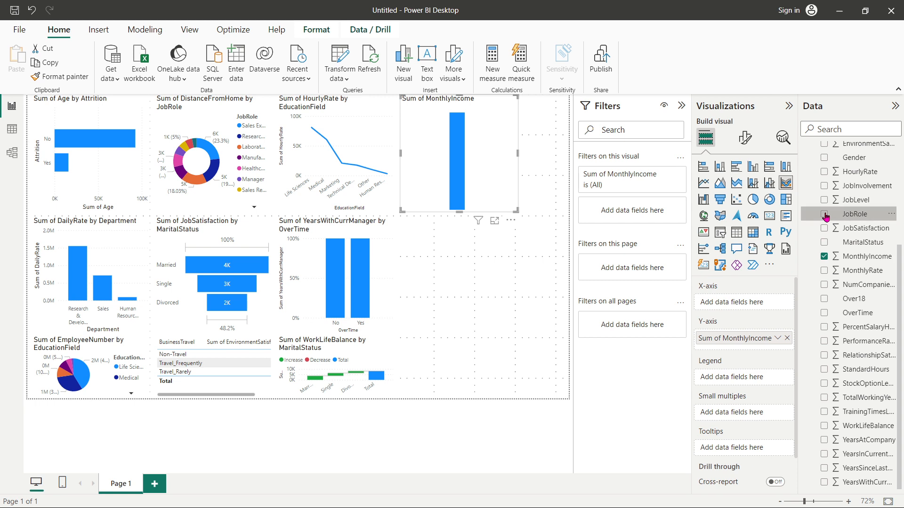
left_click(473, 298)
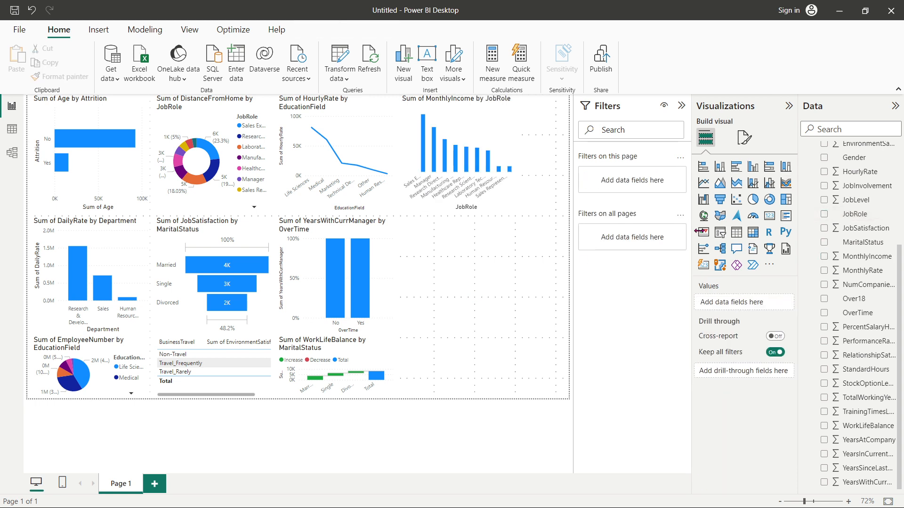
Add a stacked area chart with WorkLifeBalance on the Y-axis.
left_click(738, 184)
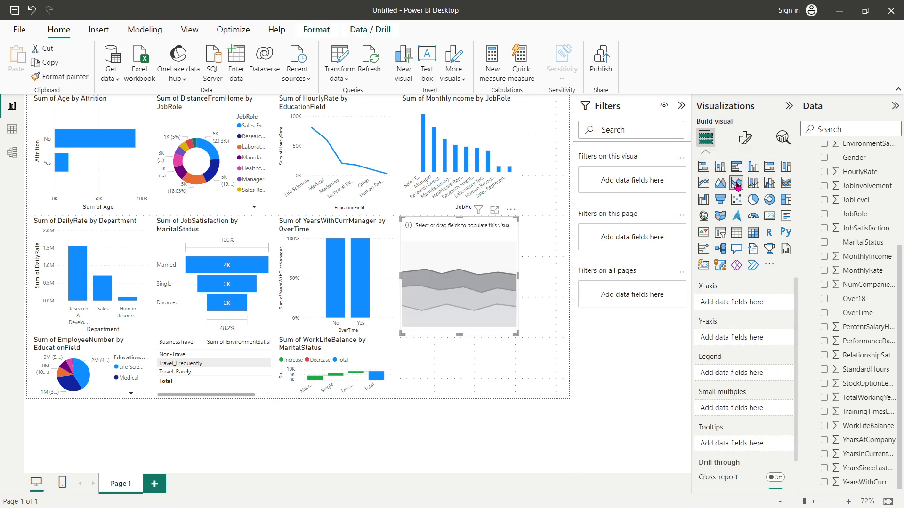
left_click(823, 426)
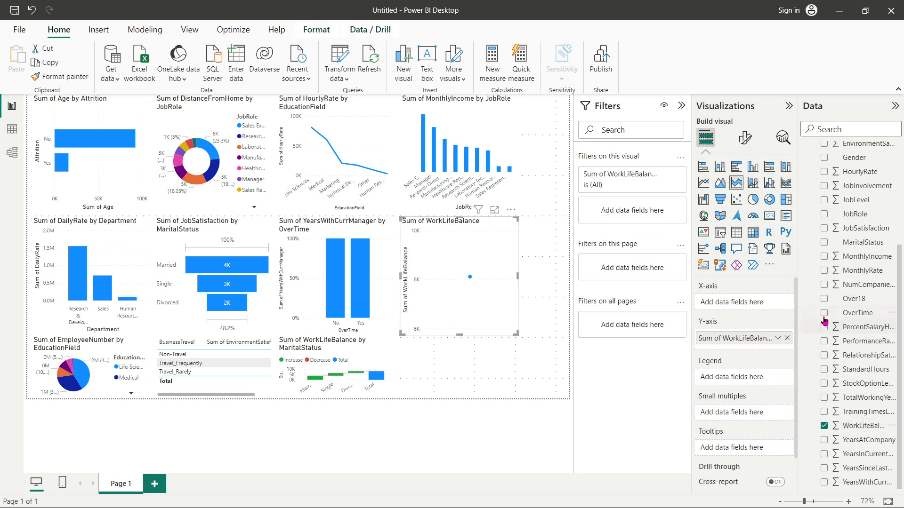
left_click(824, 313)
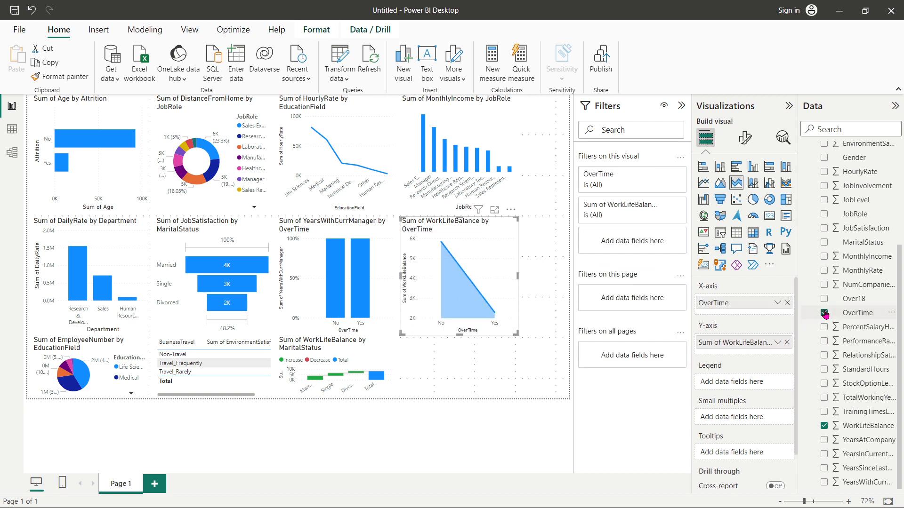
left_click(824, 313)
left_click(824, 285)
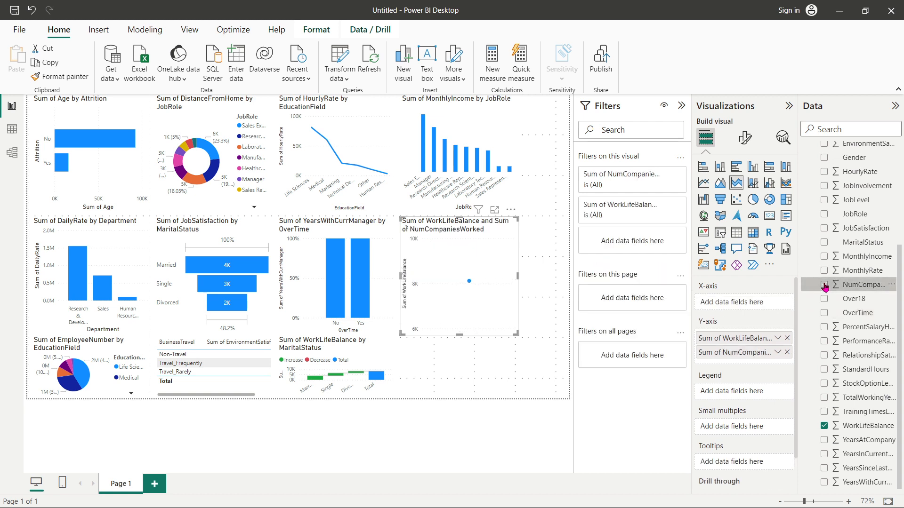
left_click(824, 284)
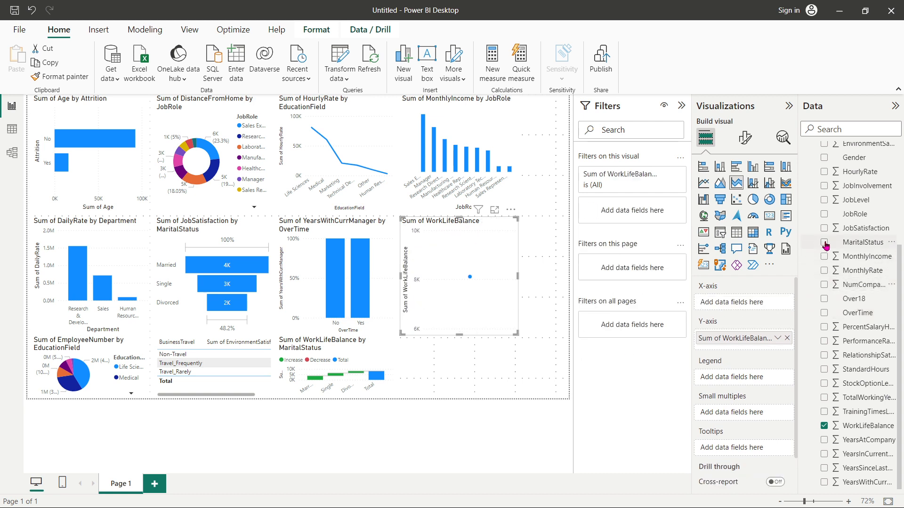
Use MaritalStatus as the X-axis of the WorkLifeBalance area chart and deselect the chart.
left_click(824, 242)
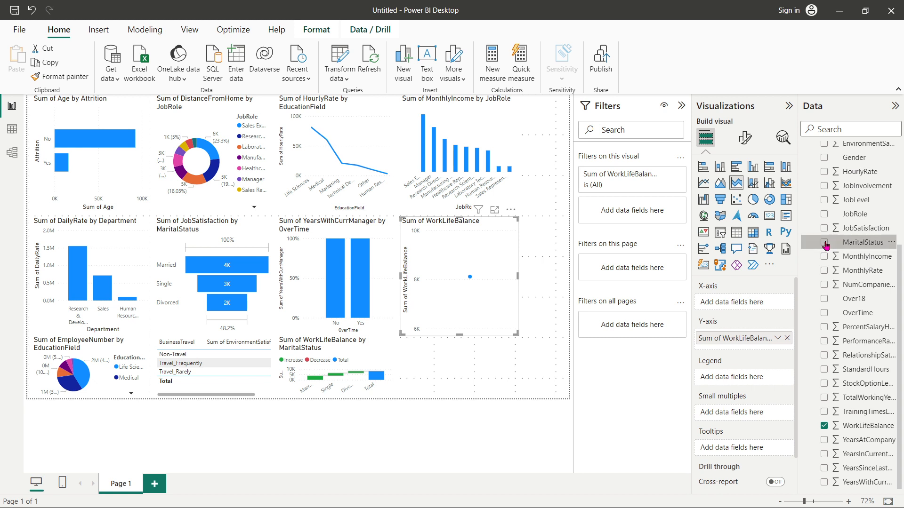
left_click(460, 379)
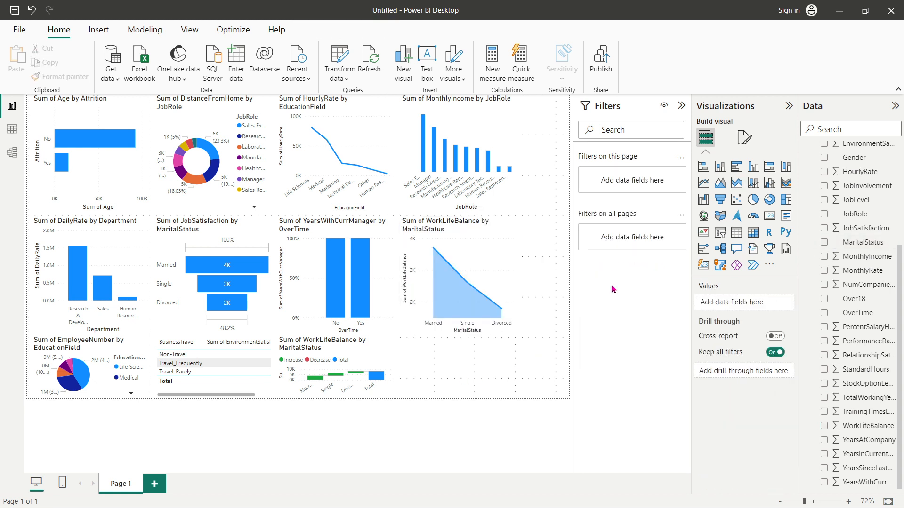
Add a matrix of PercentSalaryHike, StandardHours and TotalWorkingYears by JobRole, and convert it to a table.
left_click(753, 233)
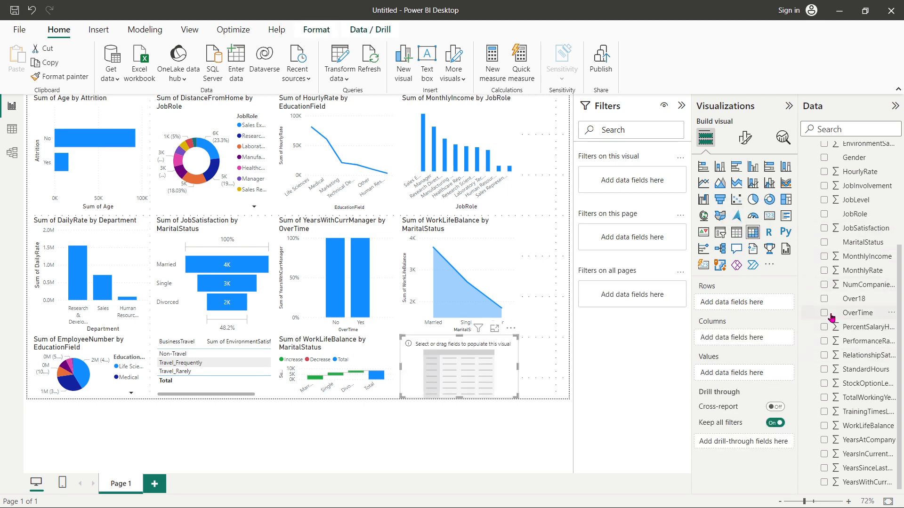
left_click(824, 328)
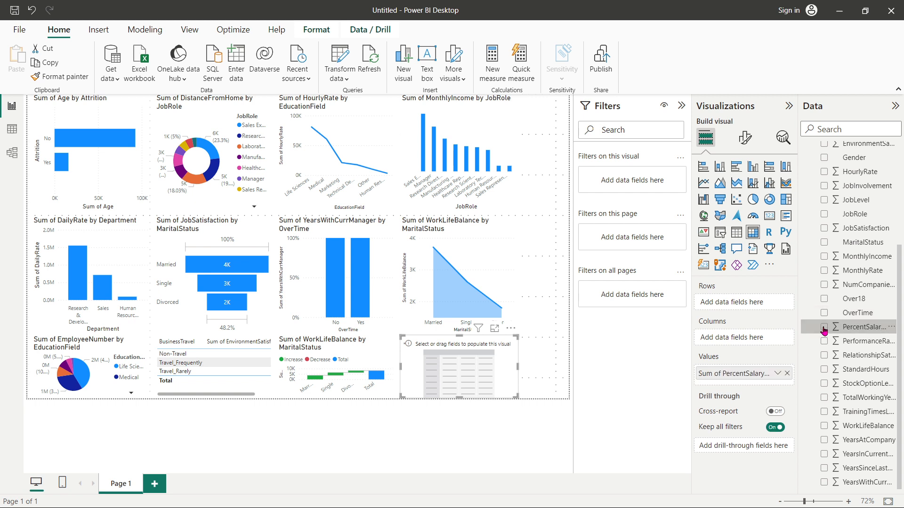
left_click(825, 370)
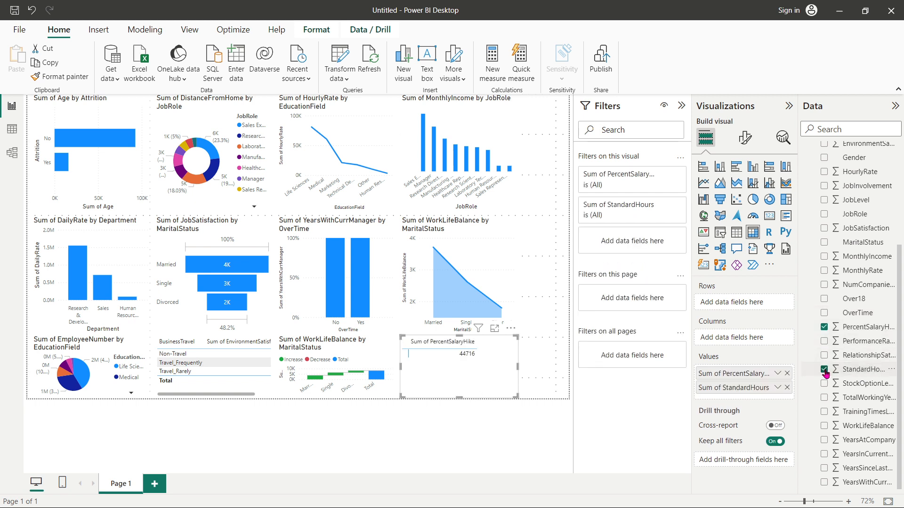
left_click(824, 398)
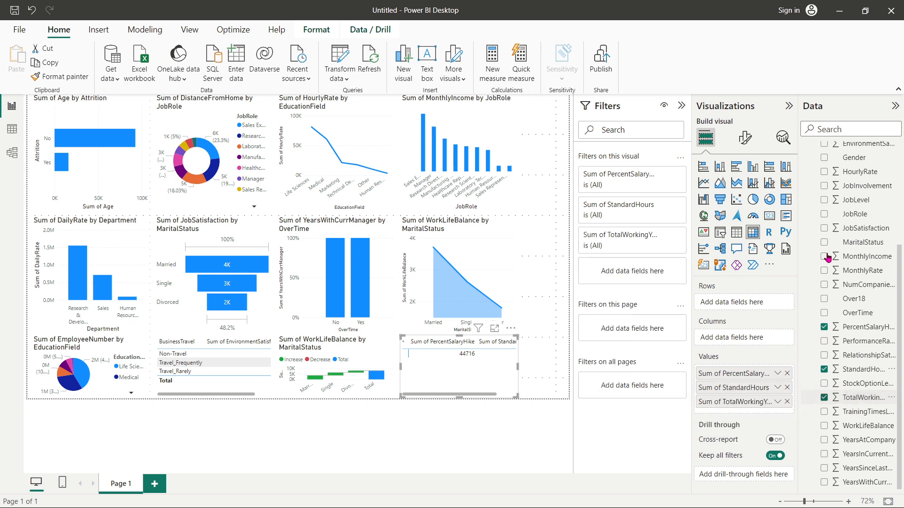
left_click(824, 214)
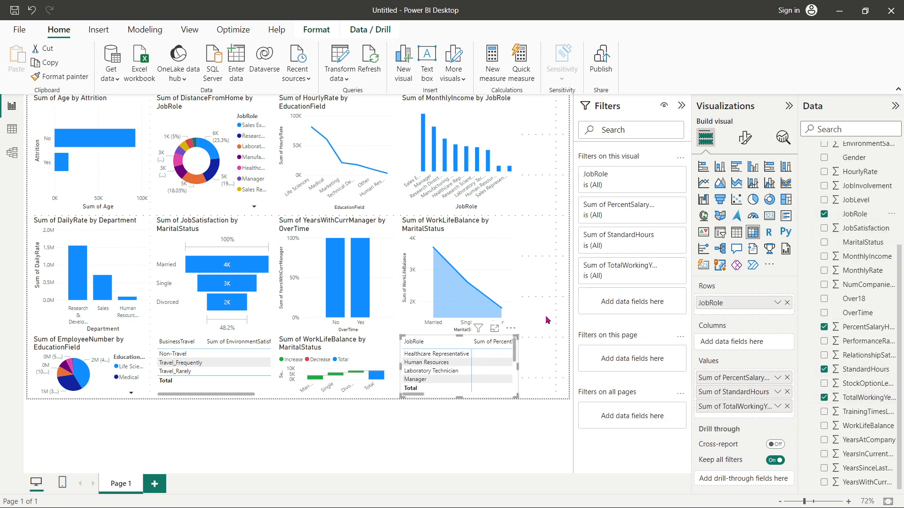
left_click(736, 233)
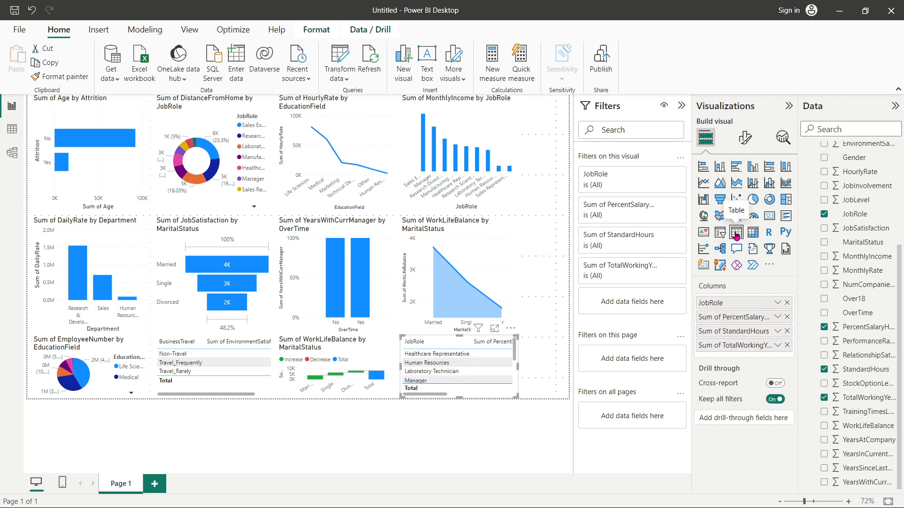
left_click(552, 236)
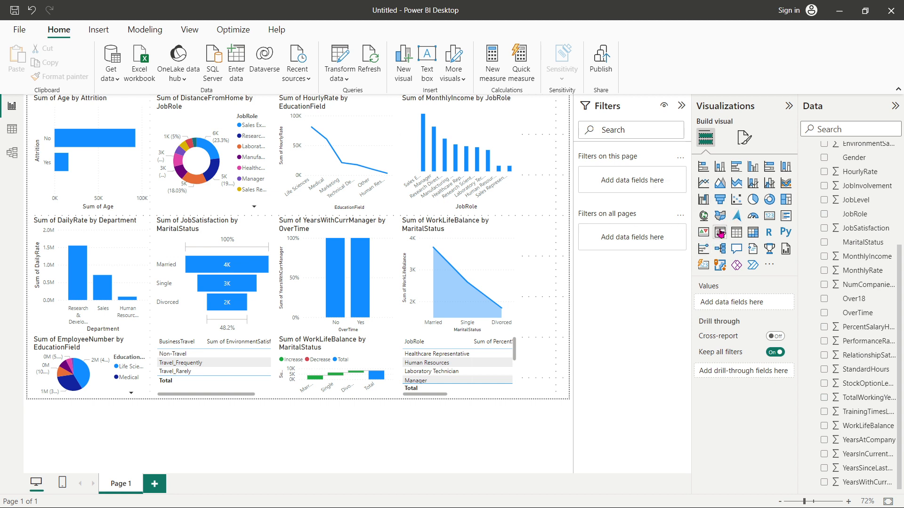
Add a JobRole slicer and set its style to Dropdown.
left_click(720, 233)
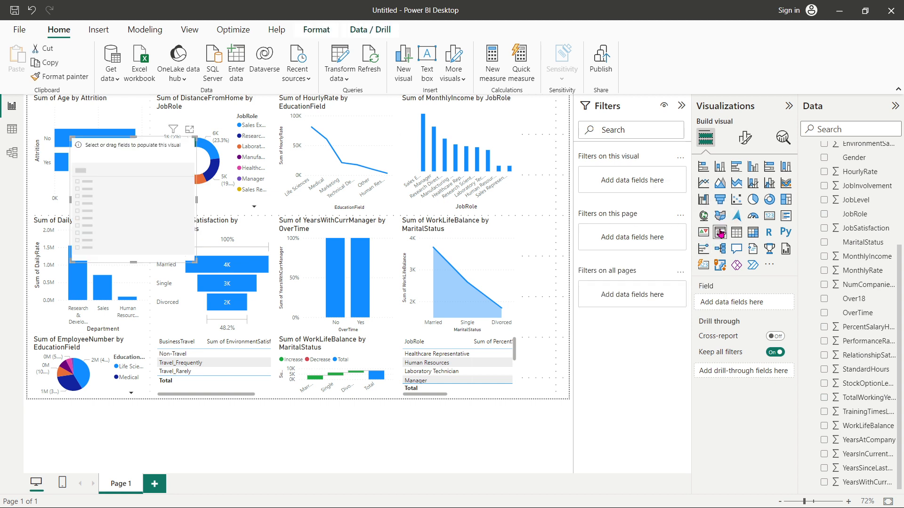
left_click(824, 214)
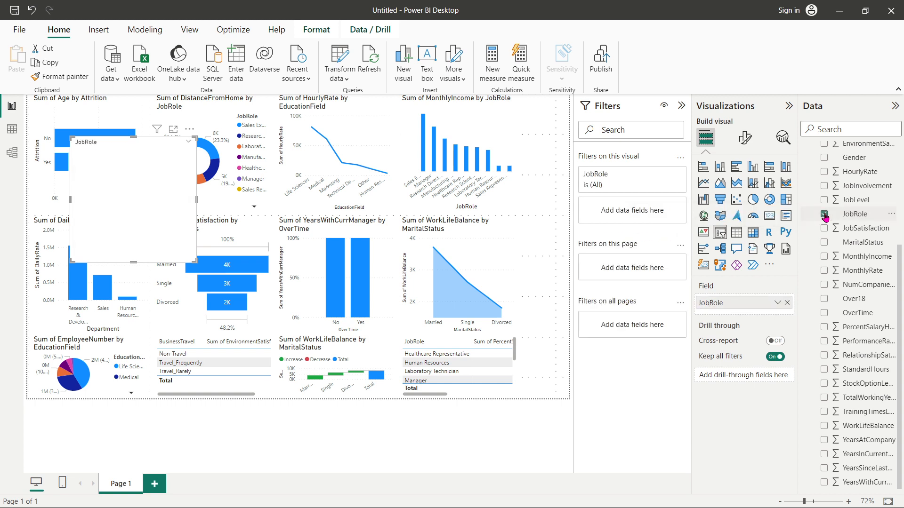
left_click(746, 139)
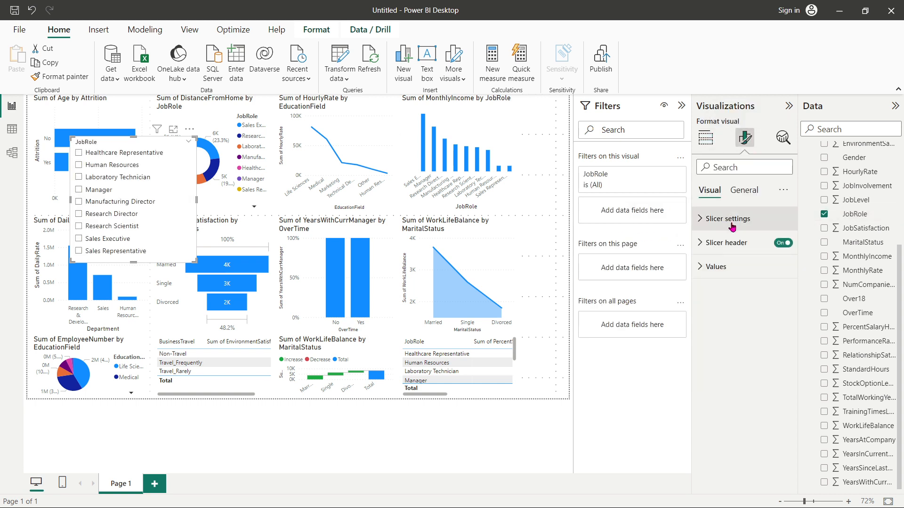
left_click(702, 220)
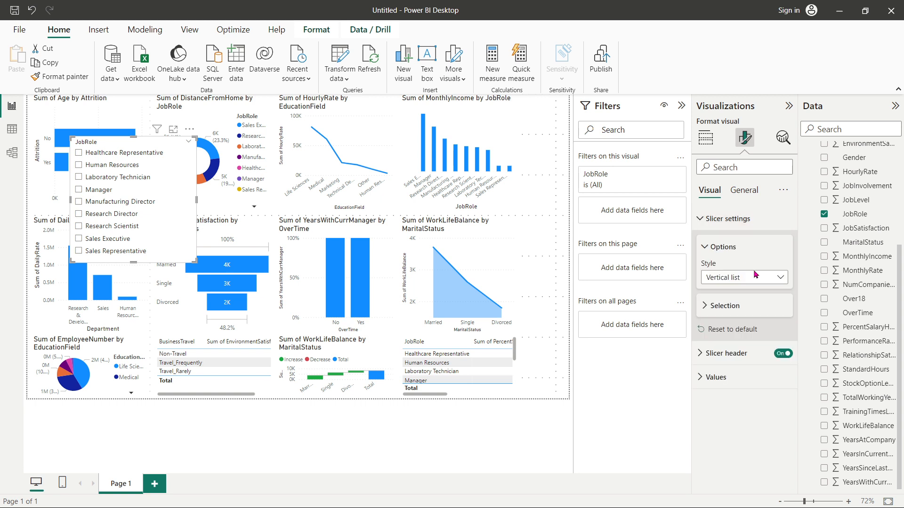
left_click(781, 280)
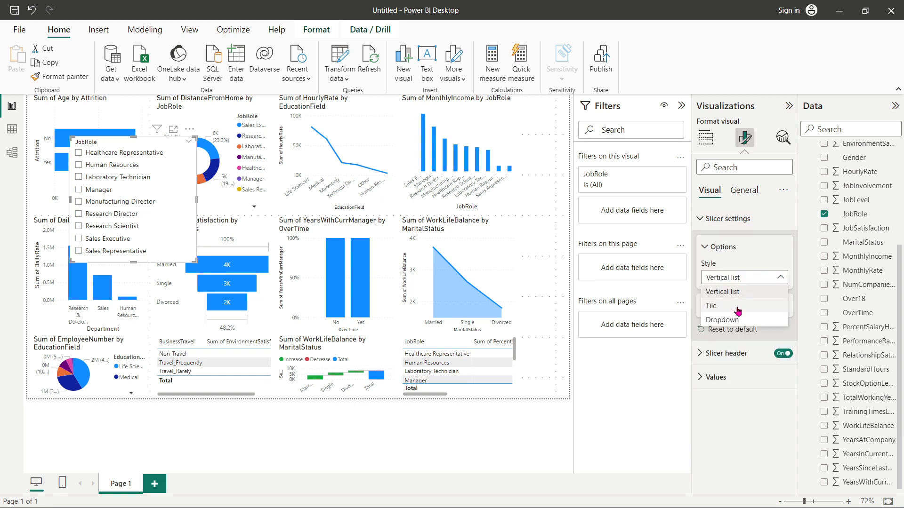
left_click(723, 320)
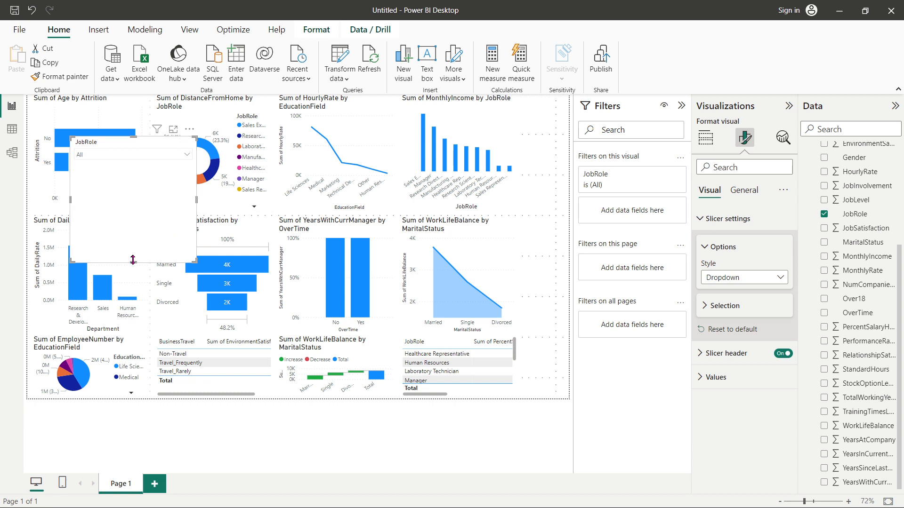
Shrink the JobRole slicer to a compact box and place it in the report page's upper-right corner beside the MonthlyIncome chart.
left_click_drag(133, 260, 133, 166)
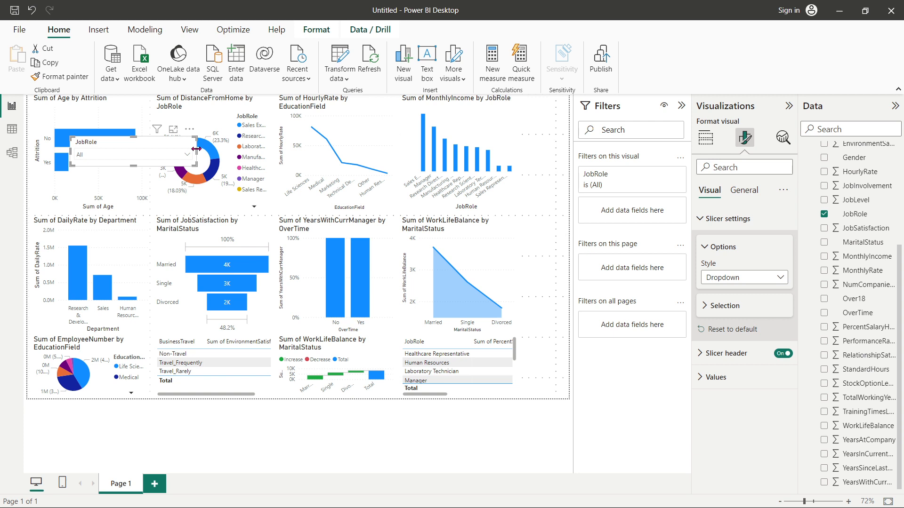
left_click_drag(197, 149, 144, 153)
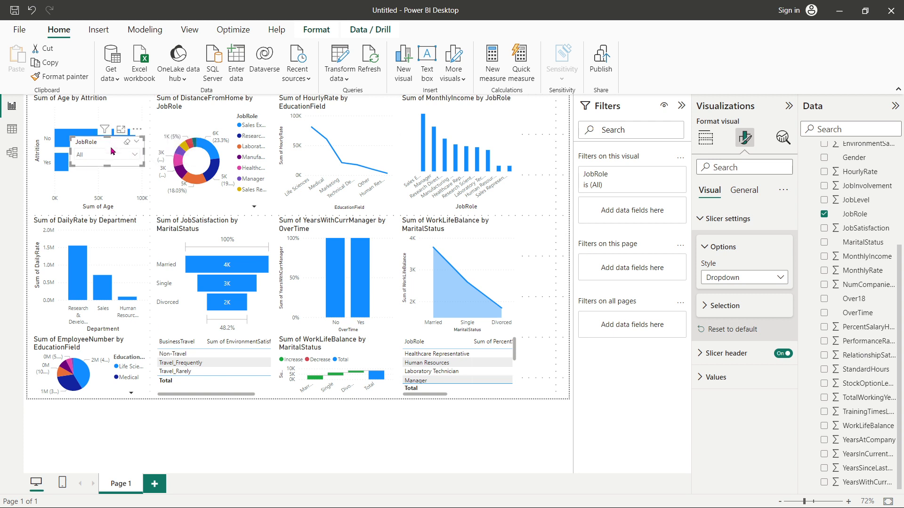
left_click_drag(115, 149, 553, 118)
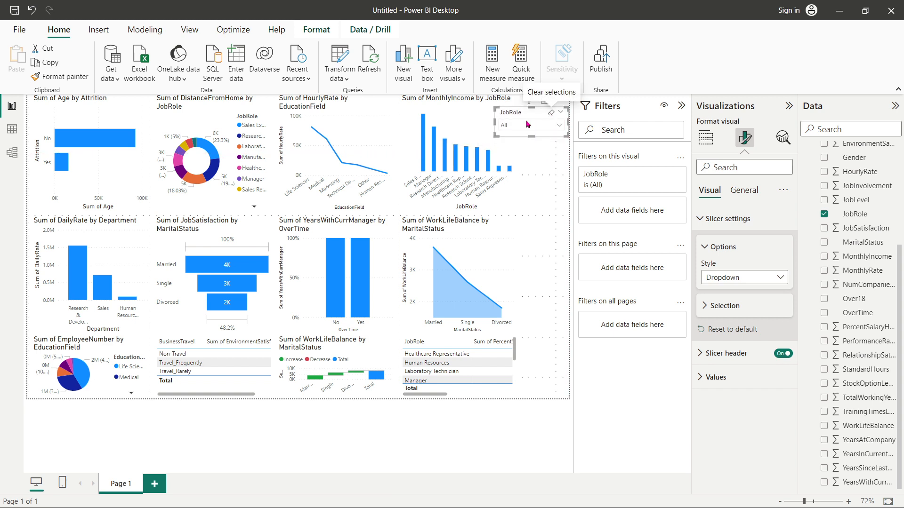
left_click_drag(494, 121, 509, 121)
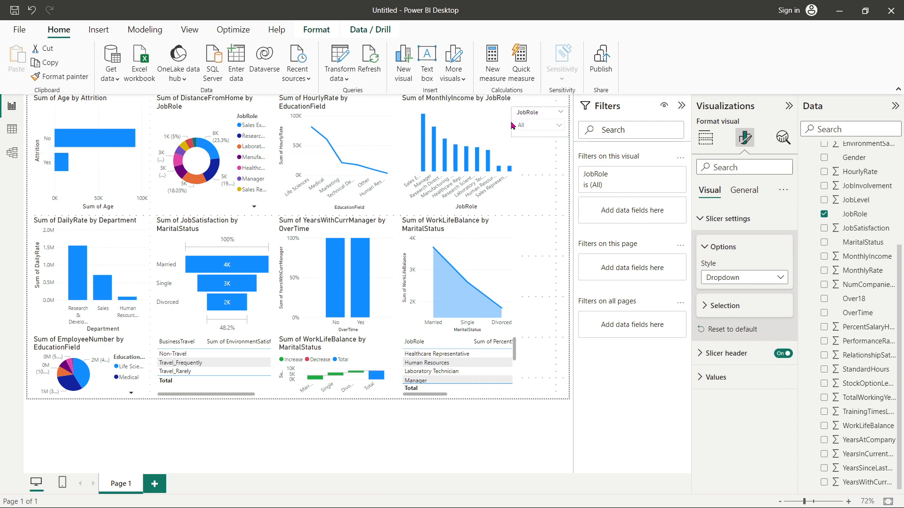
left_click(539, 225)
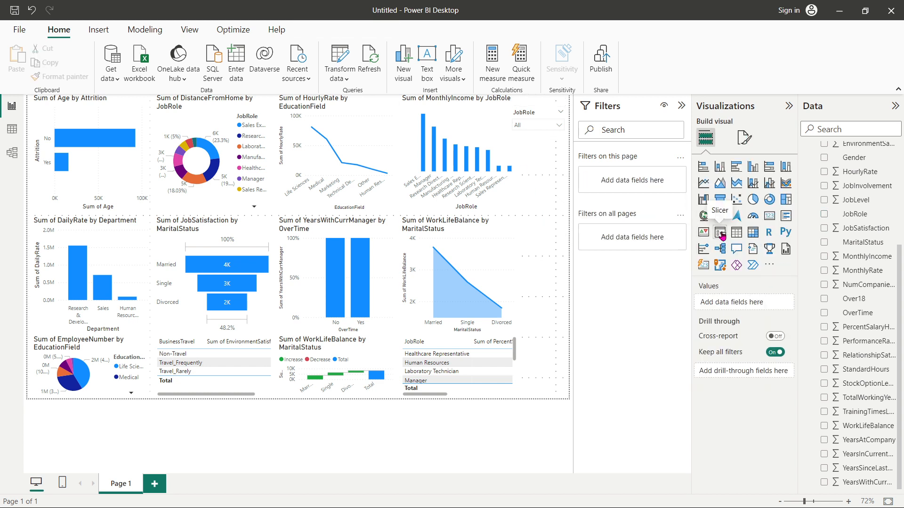
Add a MaritalStatus slicer and set its style to Dropdown.
left_click(721, 232)
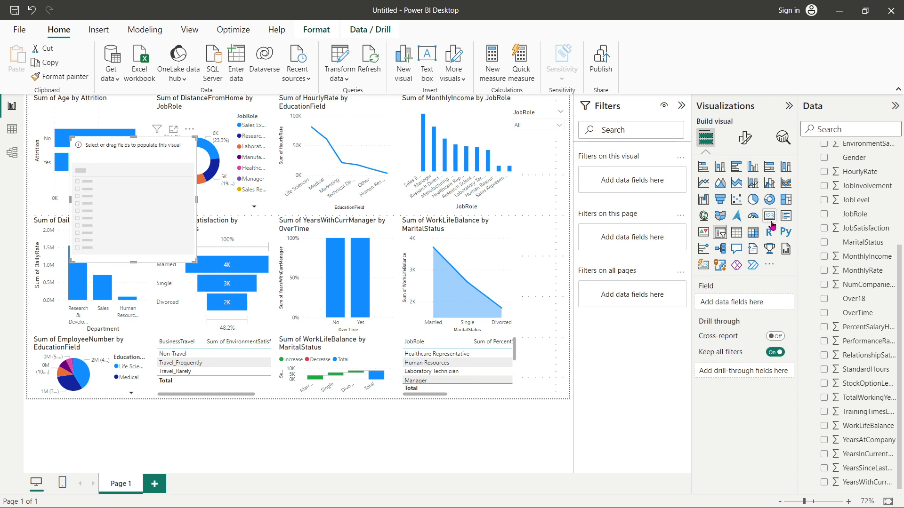
left_click(824, 243)
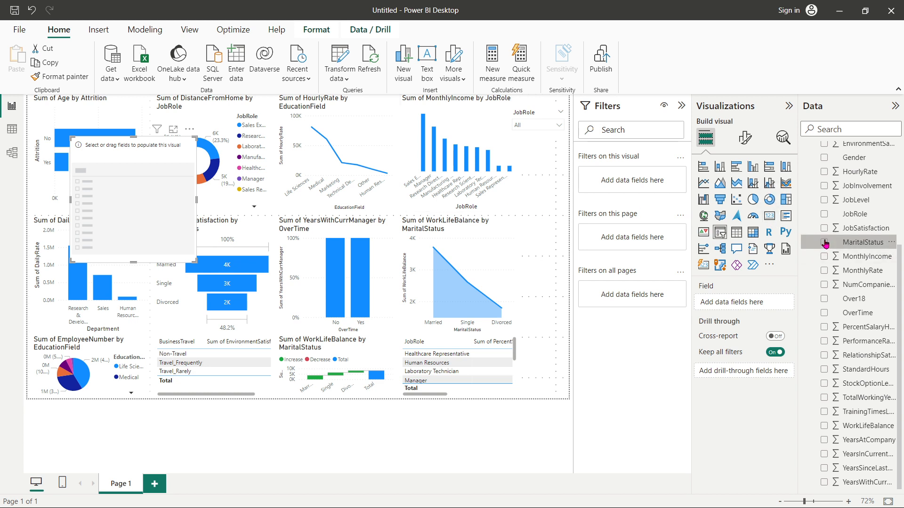
left_click(747, 140)
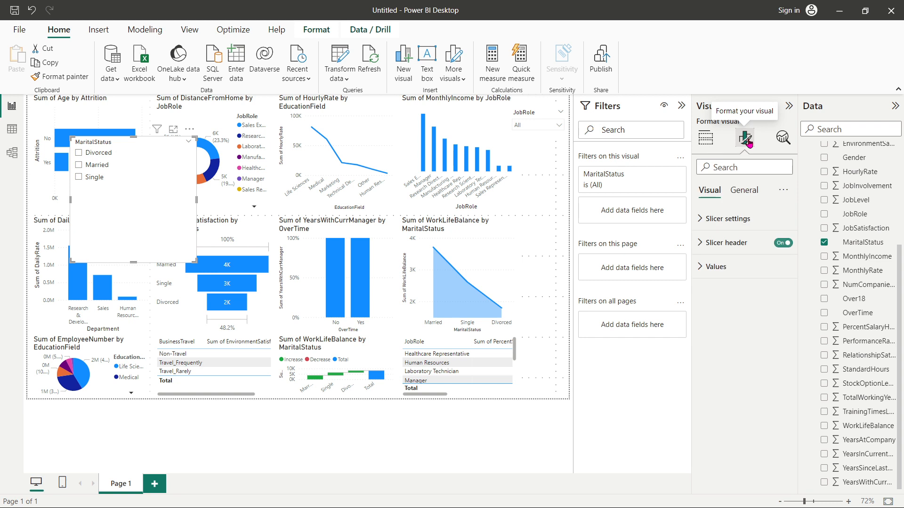
left_click(700, 219)
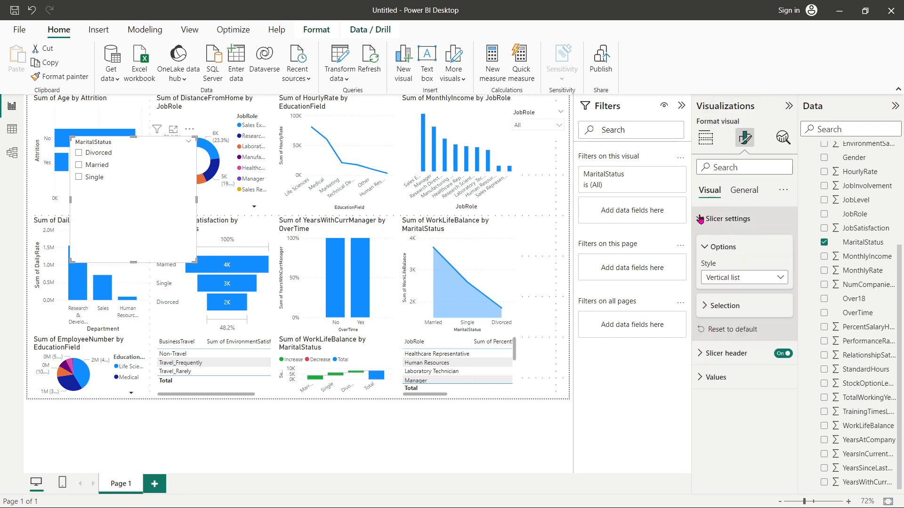
left_click(782, 278)
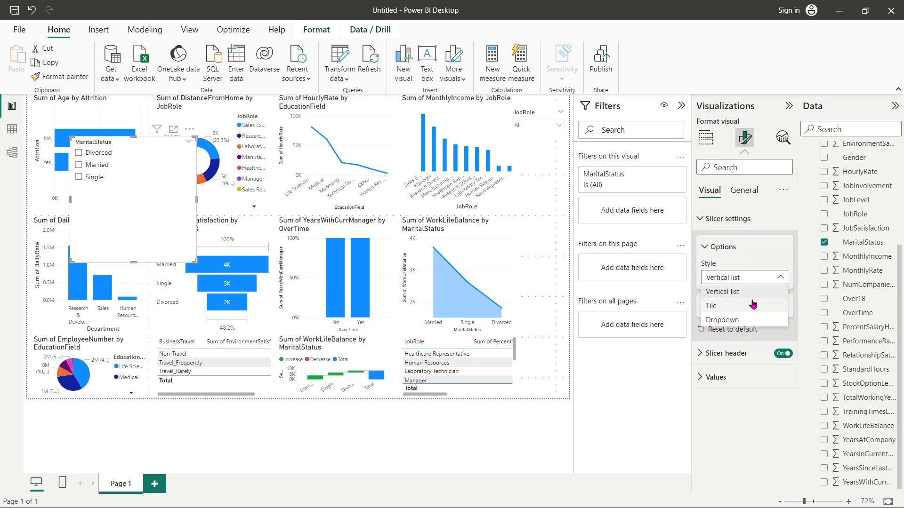
left_click(737, 320)
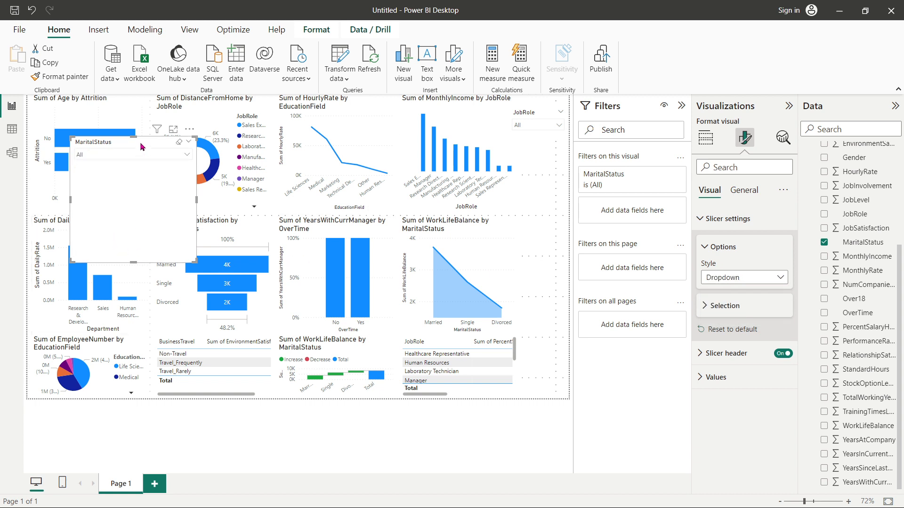
Move the MaritalStatus slicer beneath the JobRole slicer at the page's edge and shrink it to a compact box.
left_click_drag(141, 151, 572, 174)
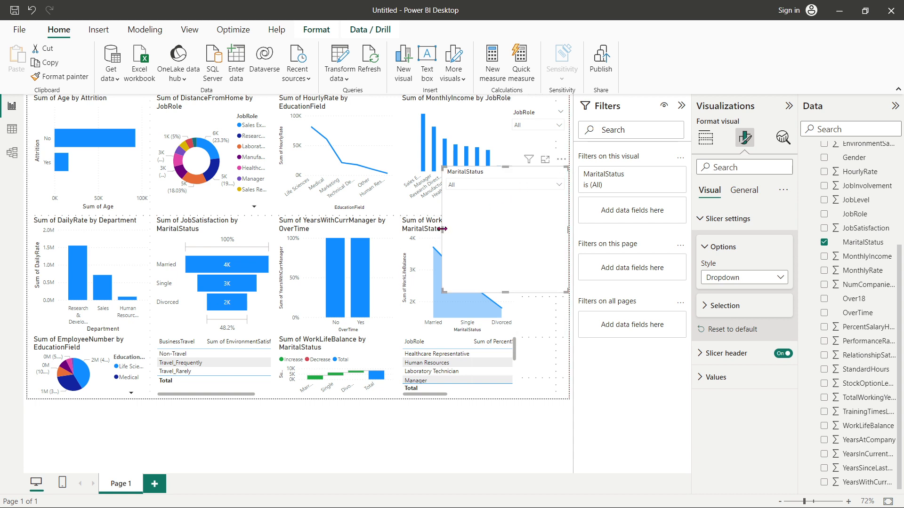
left_click_drag(442, 229, 512, 235)
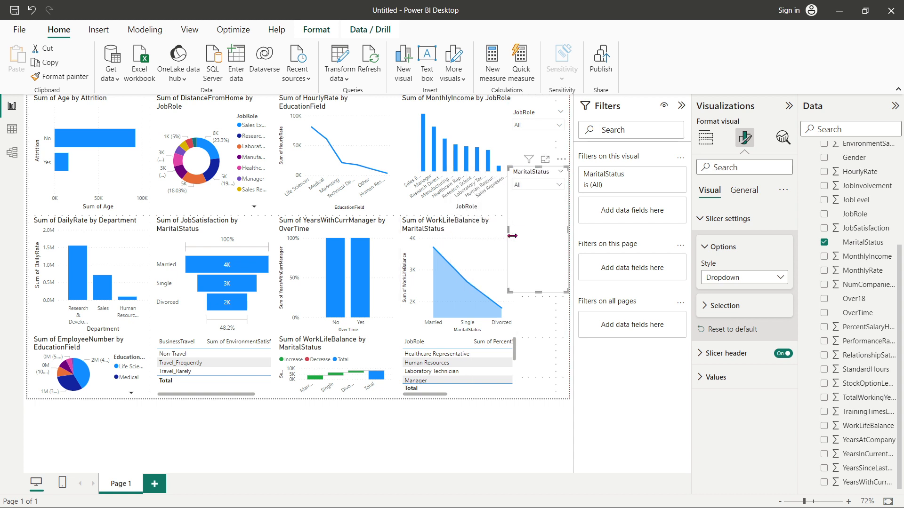
left_click_drag(538, 292, 539, 202)
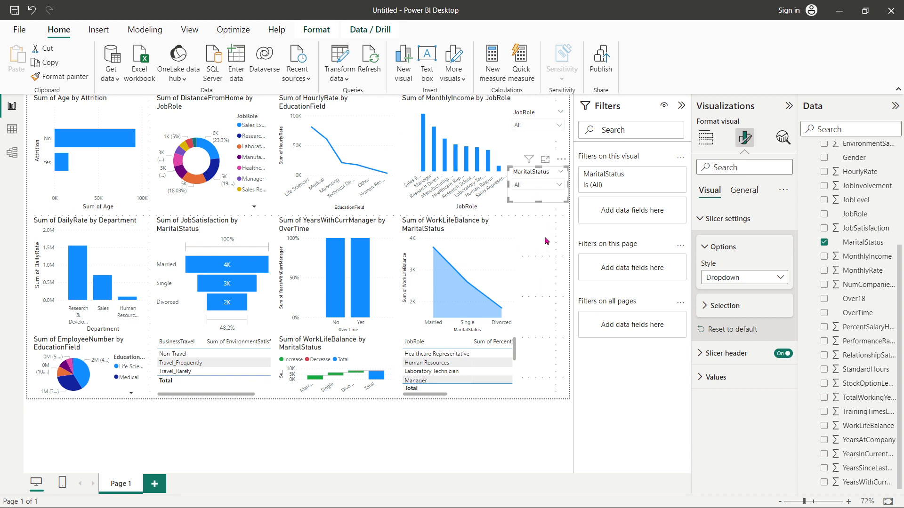
left_click(548, 247)
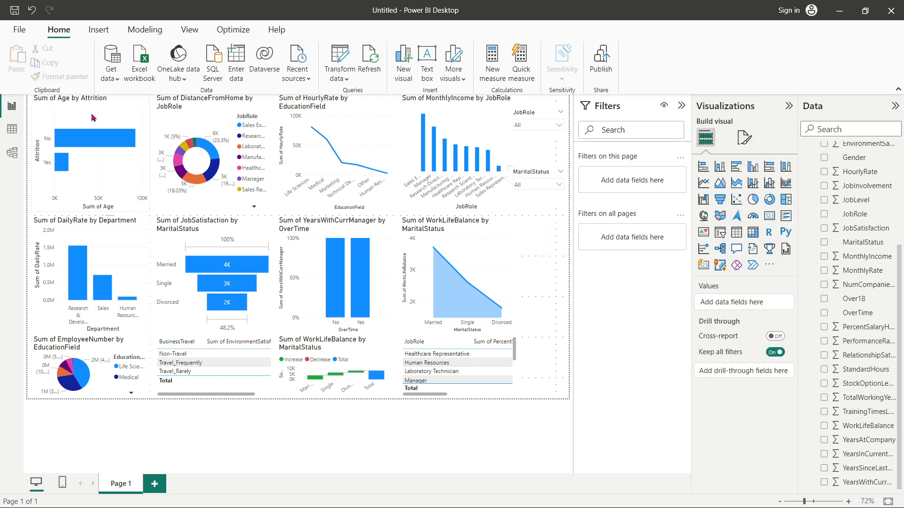
Set the background colour of the Sum of Age by Attrition bar chart to dark brown.
left_click(109, 117)
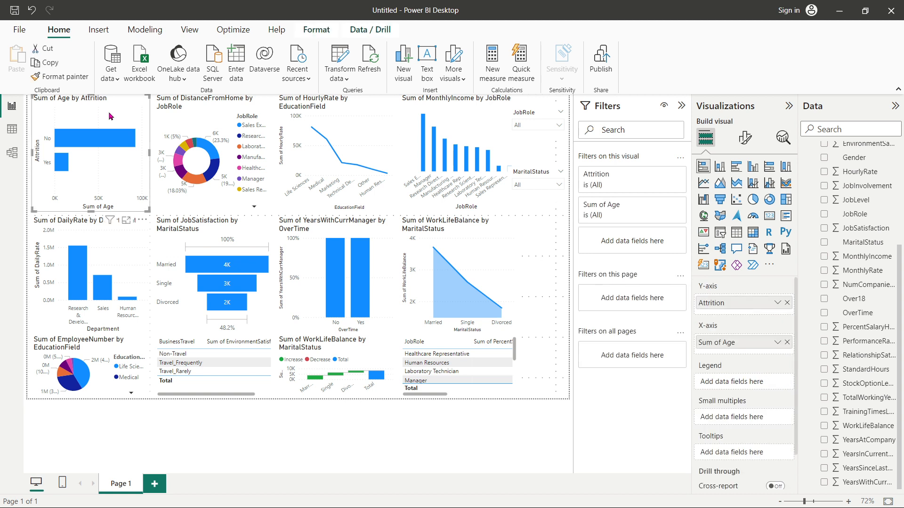
left_click(744, 140)
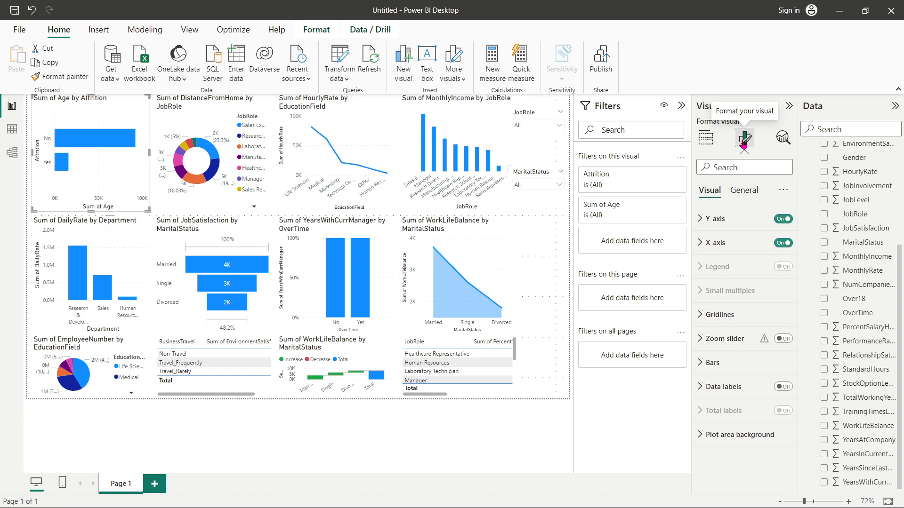
left_click(743, 192)
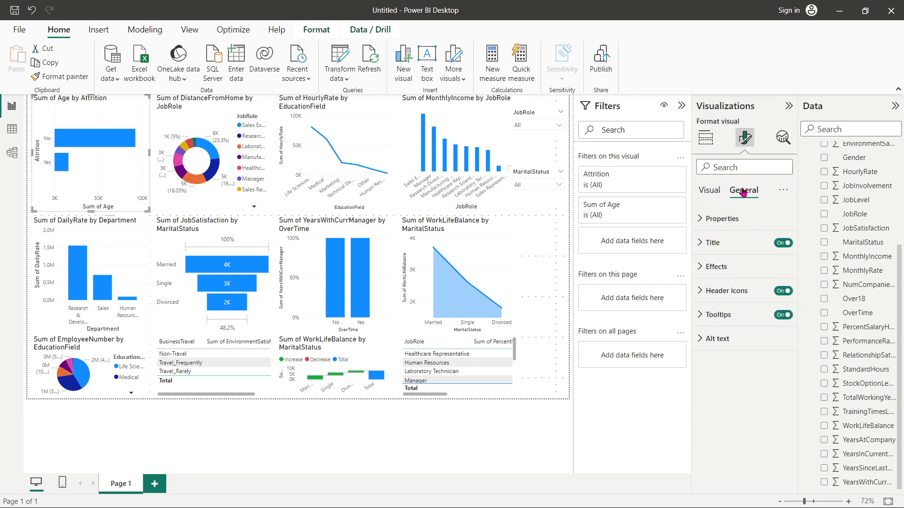
left_click(698, 267)
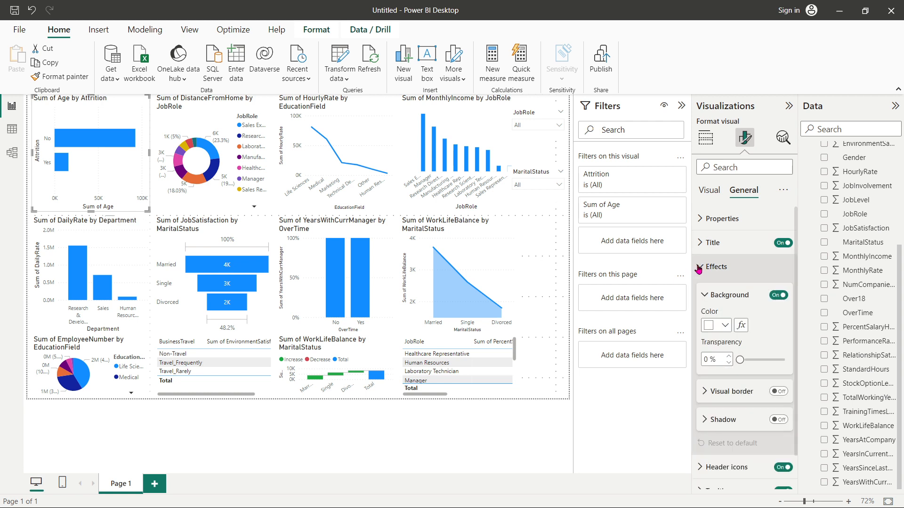
left_click(725, 327)
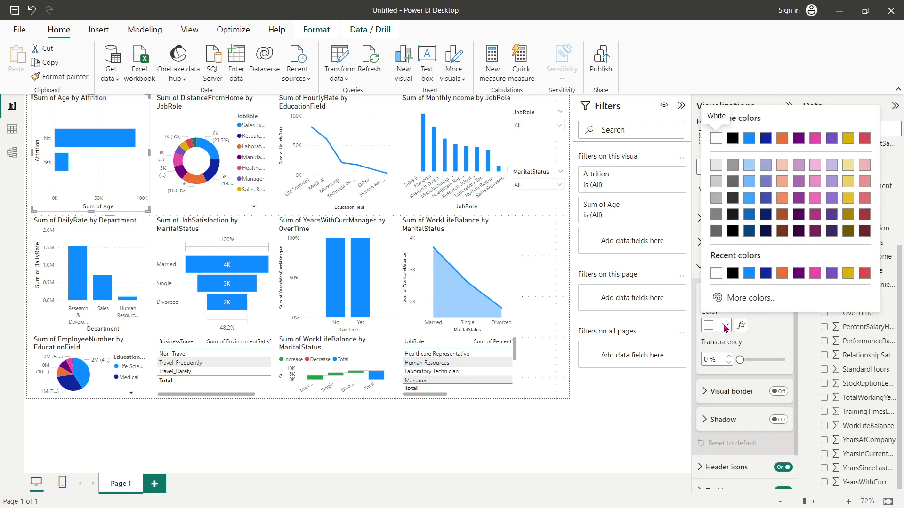
left_click(782, 230)
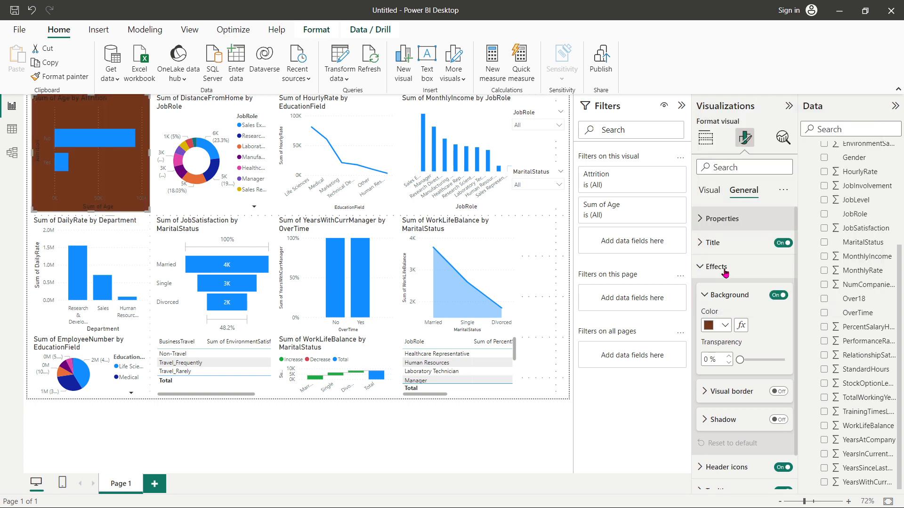
Change the title text colour of the Sum of Age by Attrition chart to white.
left_click(701, 244)
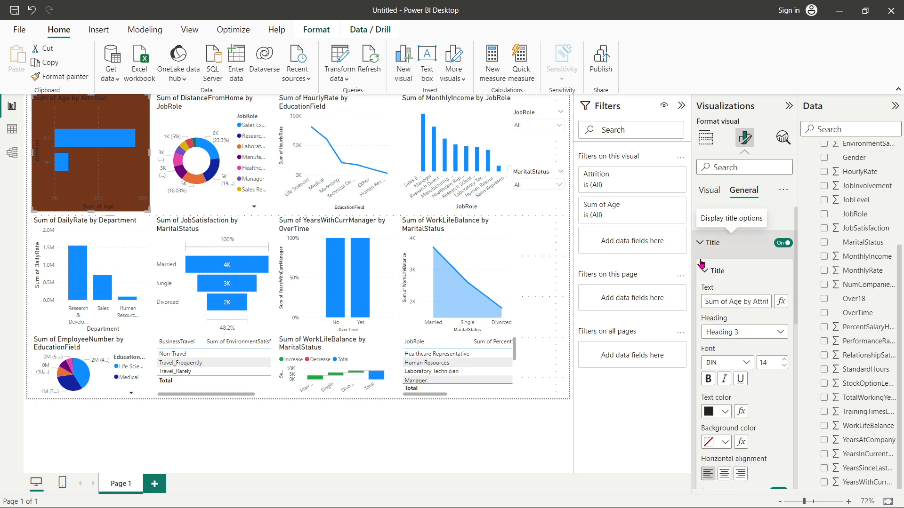
left_click(726, 415)
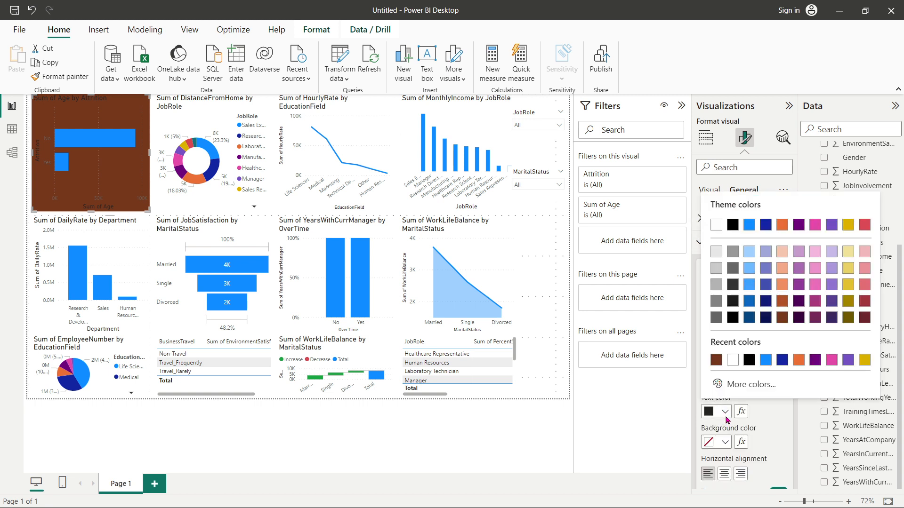
left_click(733, 362)
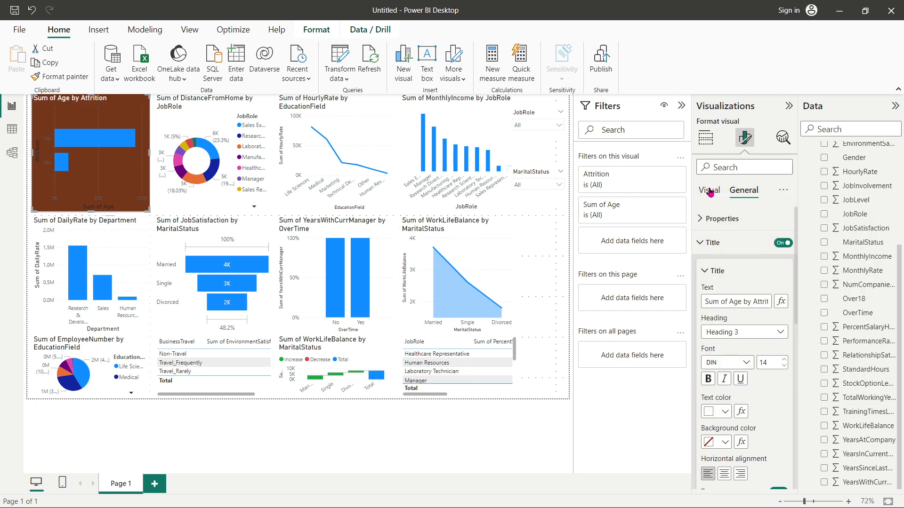
Set the Y-axis value labels of the Sum of Age by Attrition chart to white.
left_click(702, 220)
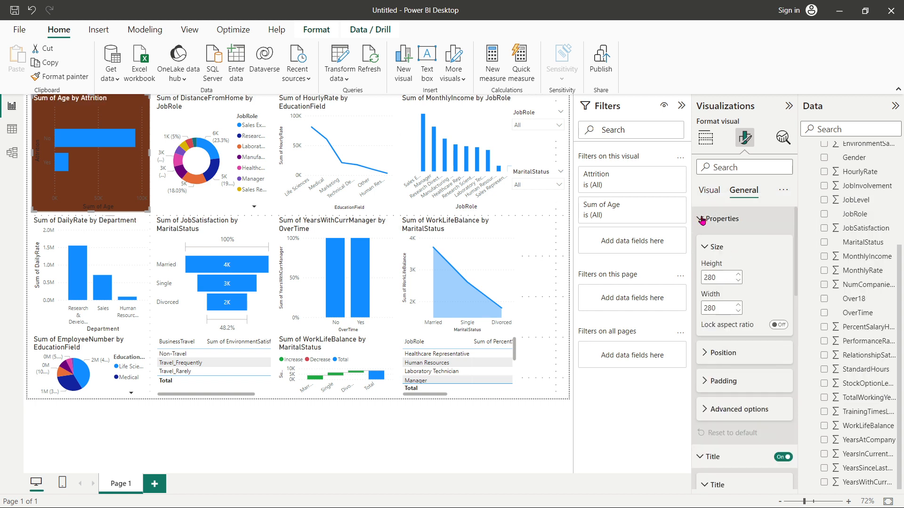
left_click(707, 189)
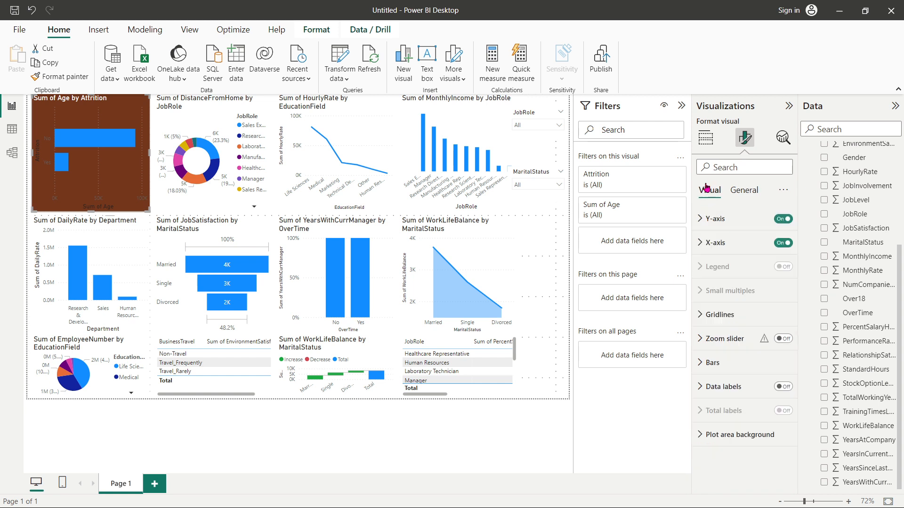
left_click(702, 220)
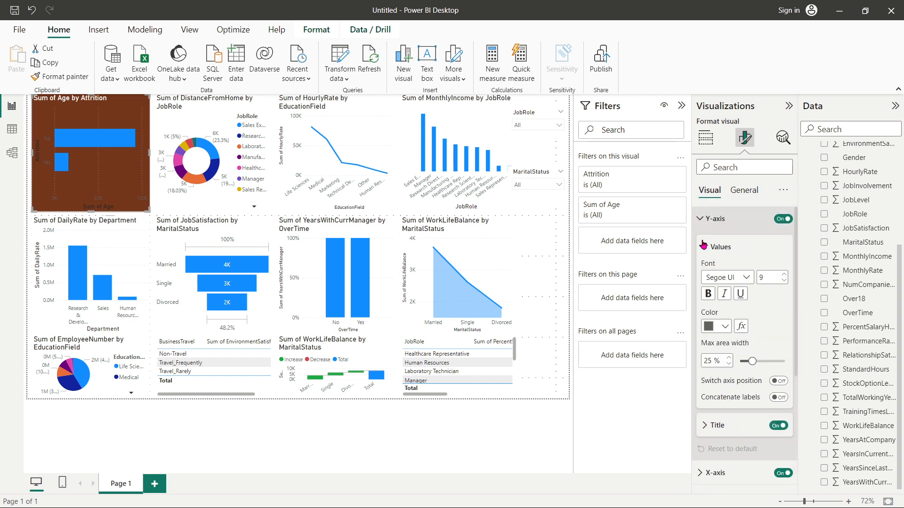
left_click(725, 328)
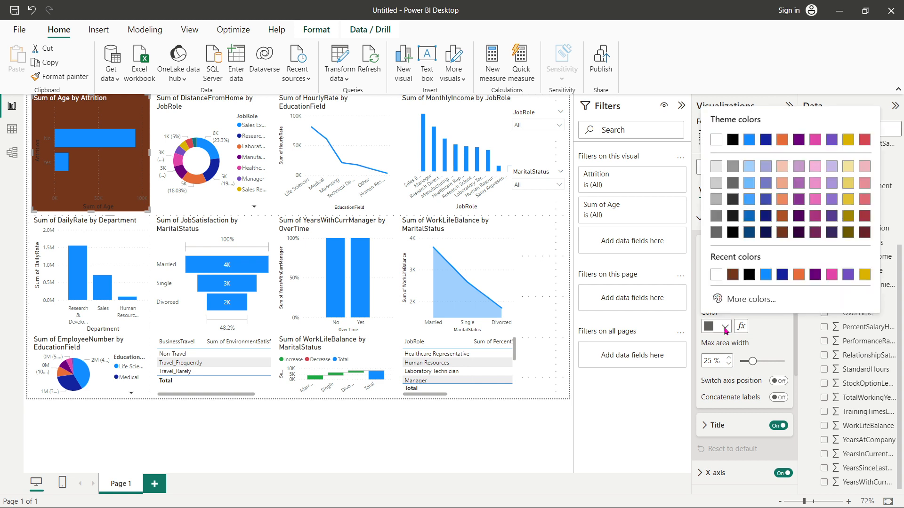
left_click(716, 276)
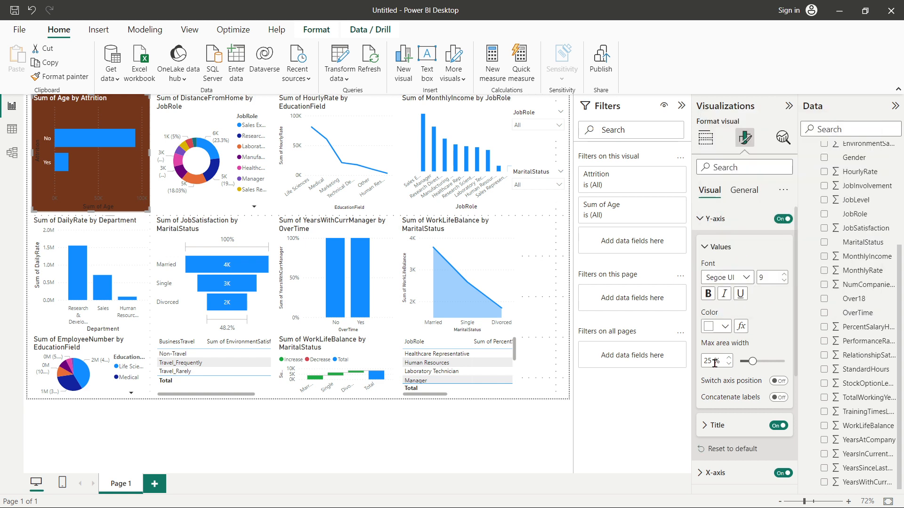
Set the Y-axis title colour of the Sum of Age by Attrition chart to white.
left_click(708, 426)
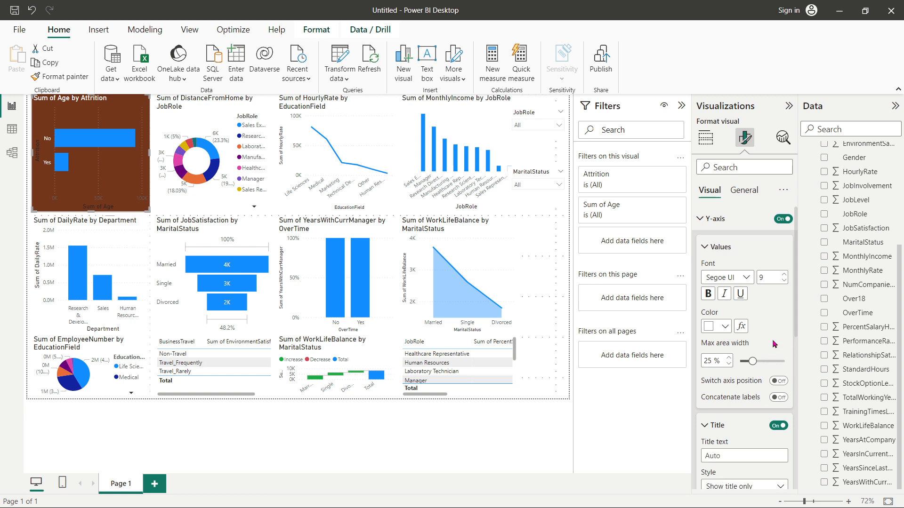
left_click_drag(795, 331, 795, 414)
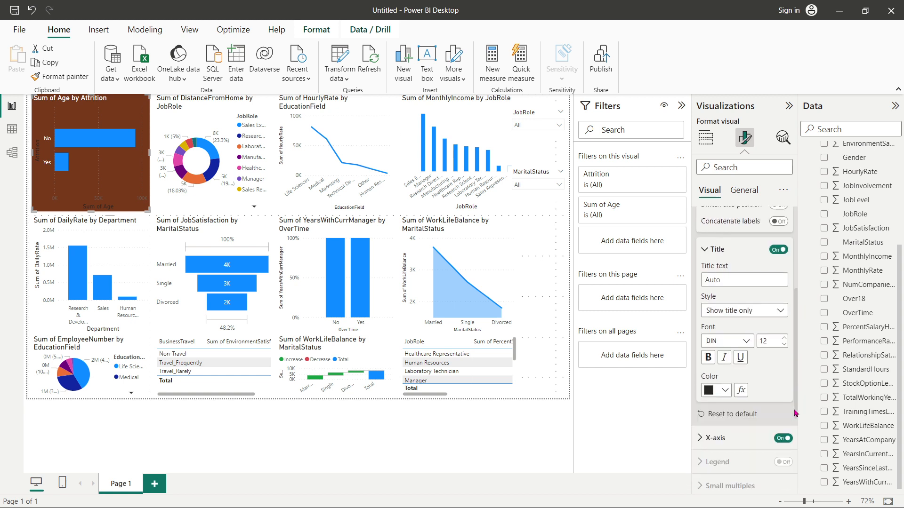
left_click(725, 393)
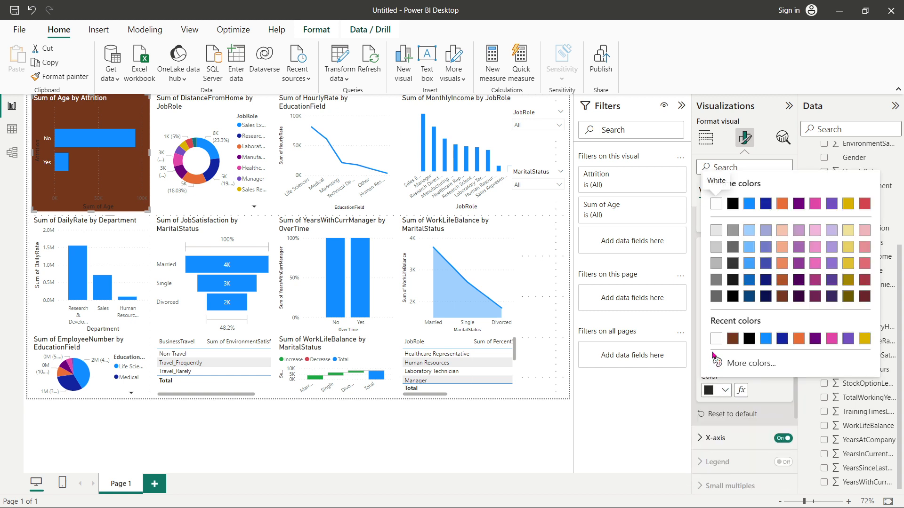
left_click(713, 337)
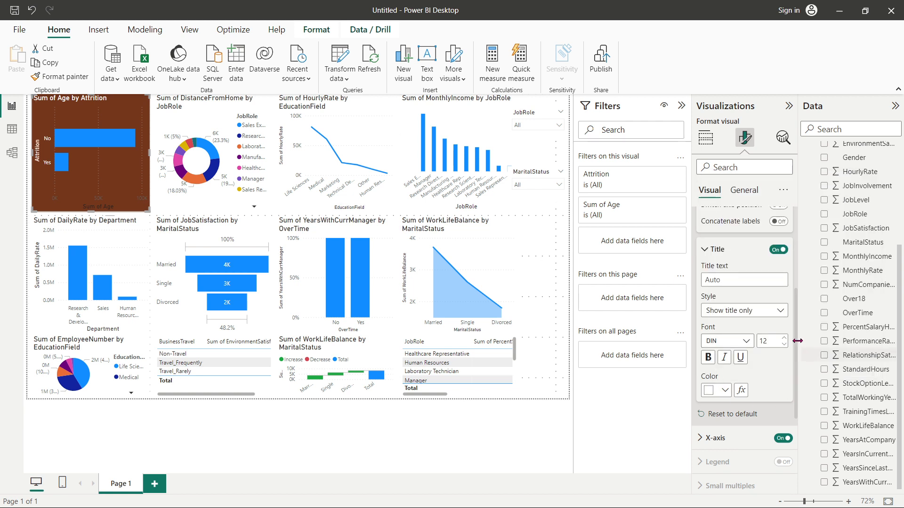
Set the X-axis value labels of the Sum of Age by Attrition chart to white.
scroll(795, 348, "down", 4)
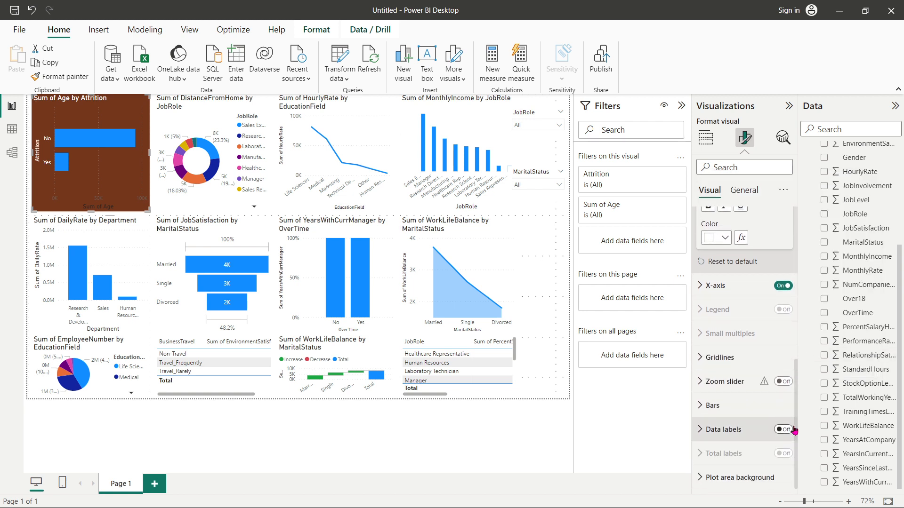
left_click(706, 286)
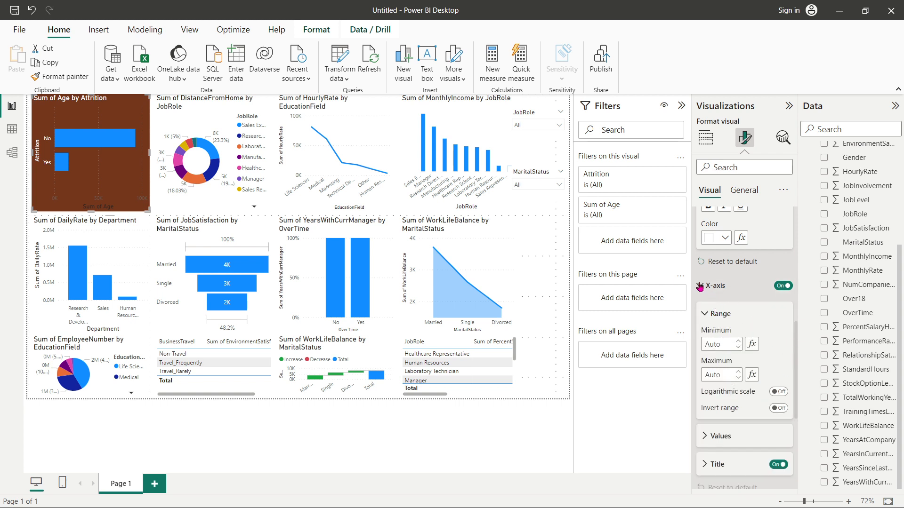
left_click(700, 286)
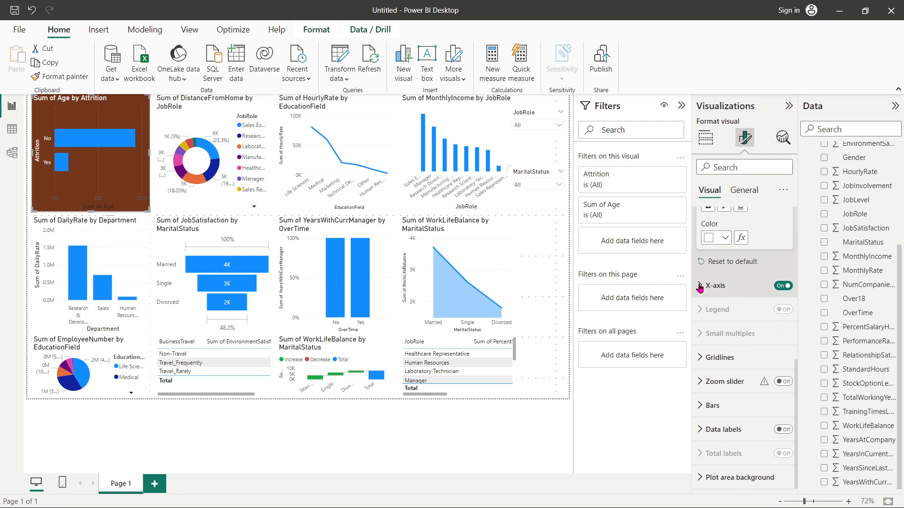
left_click(701, 287)
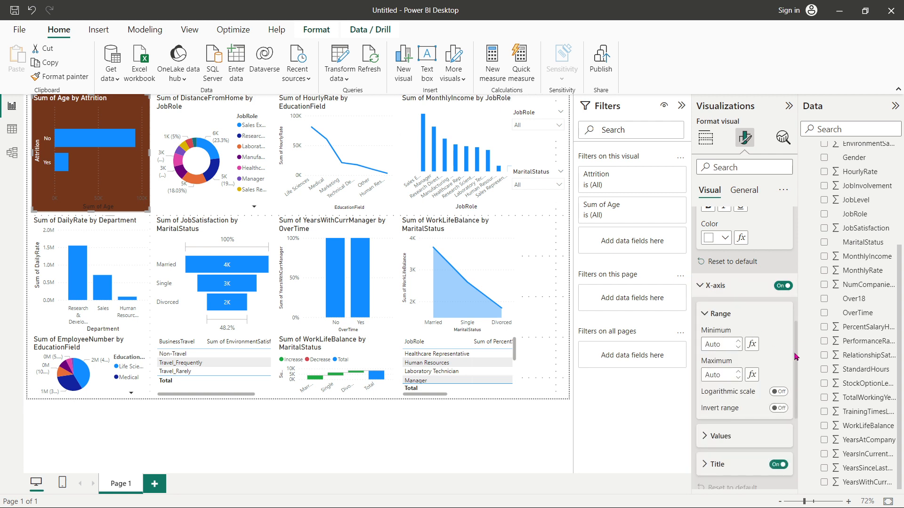
left_click_drag(796, 357, 799, 395)
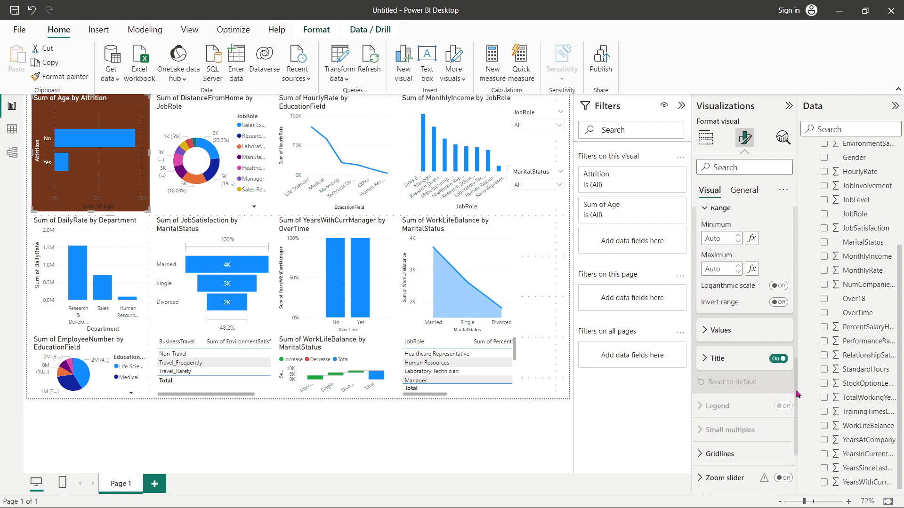
left_click(706, 329)
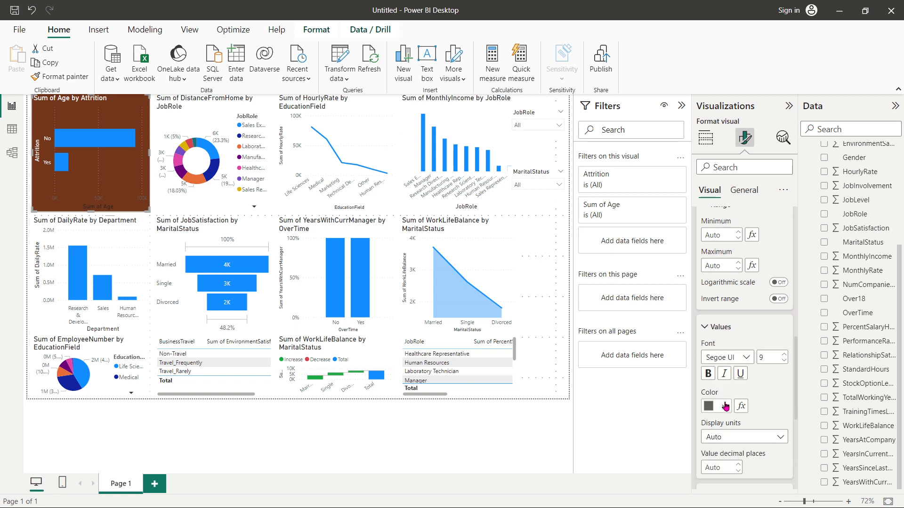
left_click(726, 406)
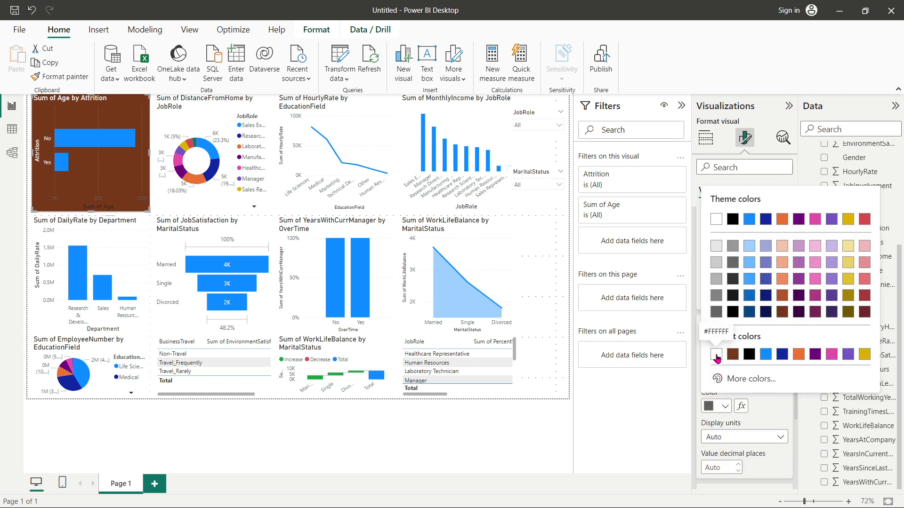
left_click(716, 357)
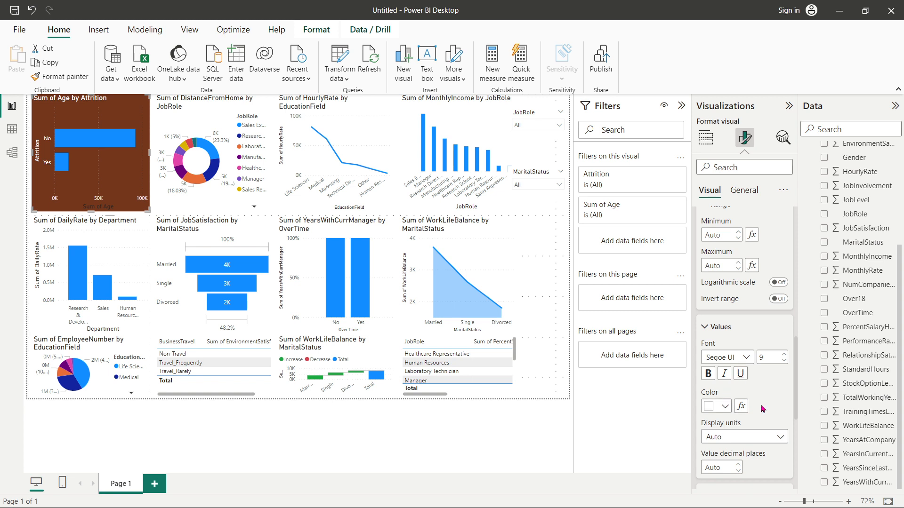
Set the X-axis title colour of the Sum of Age by Attrition chart to white.
left_click_drag(796, 383, 797, 429)
left_click(704, 342)
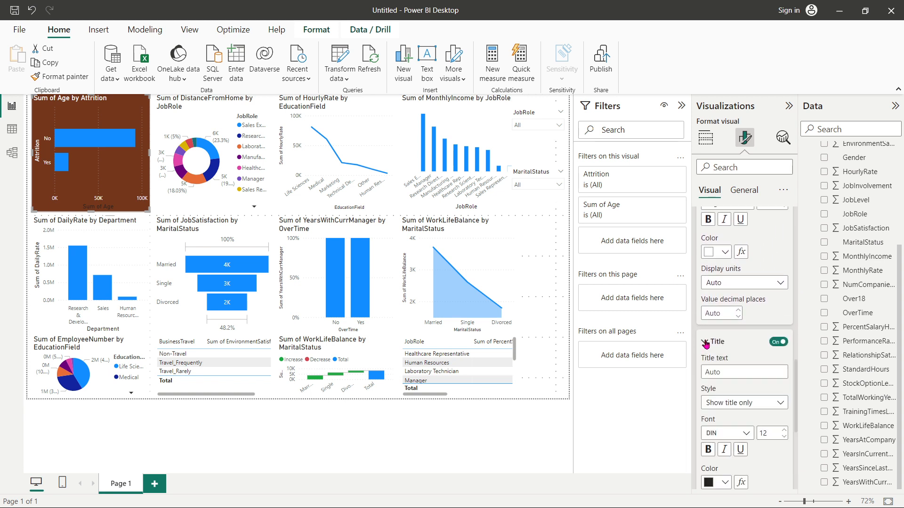
left_click(724, 487)
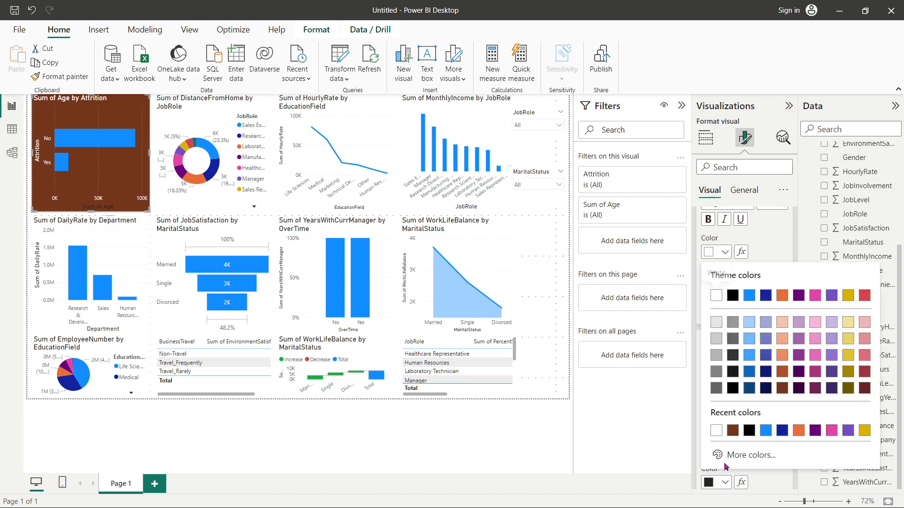
left_click(715, 428)
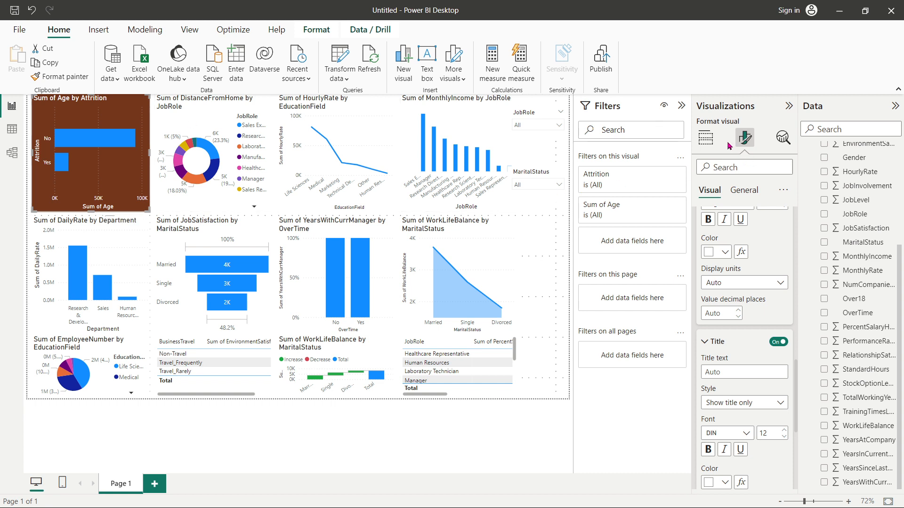
Turn on the shadow for the Sum of Age by Attrition chart, set its offset to Inside, and open the shadow position options.
left_click(743, 191)
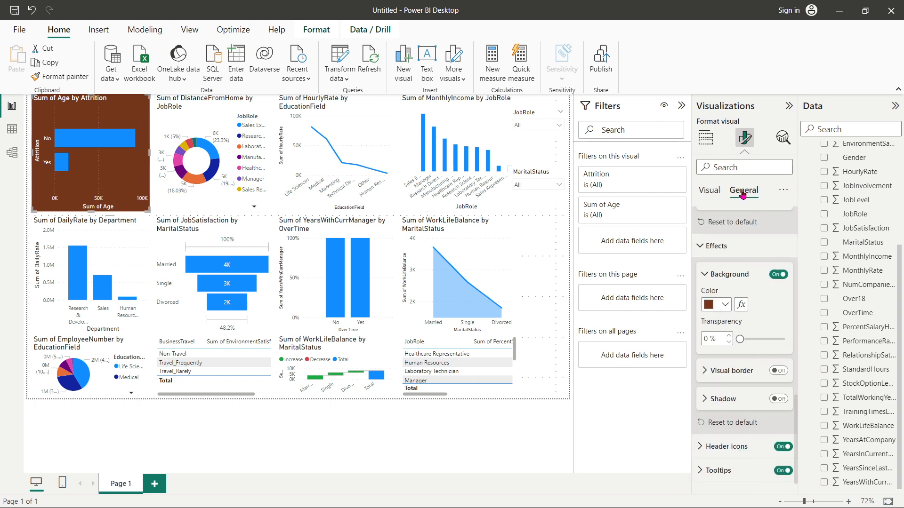
left_click(777, 399)
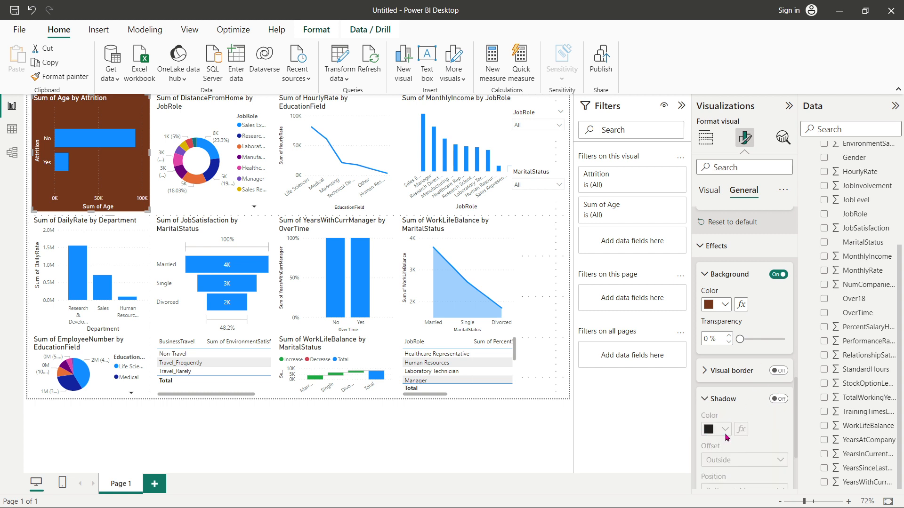
scroll(797, 396, "down", 3)
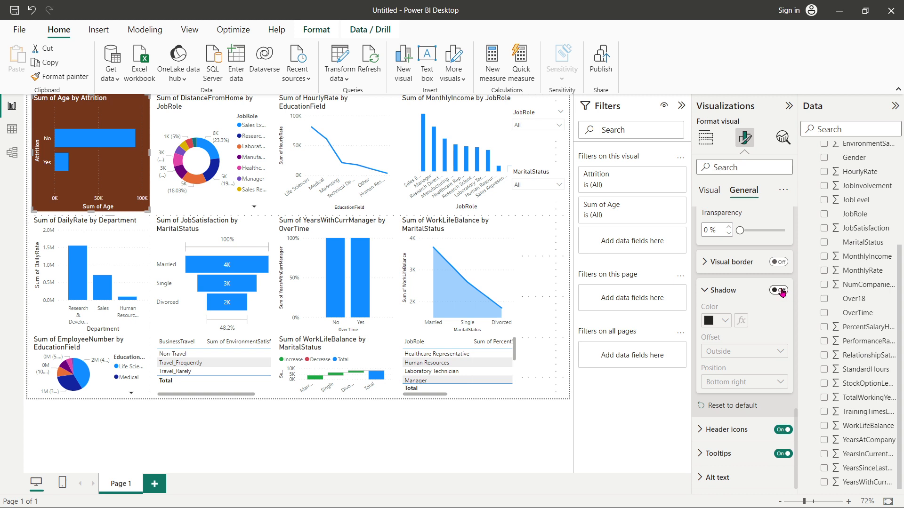
left_click(781, 291)
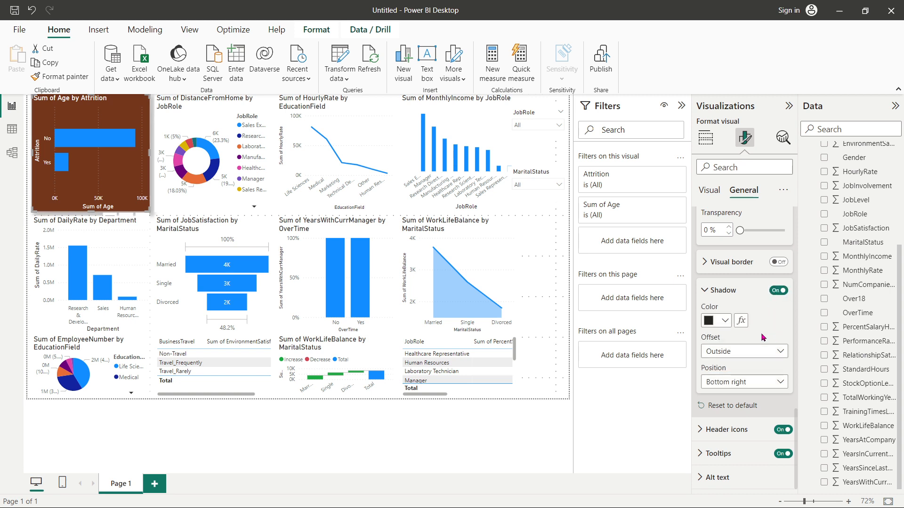
left_click(780, 354)
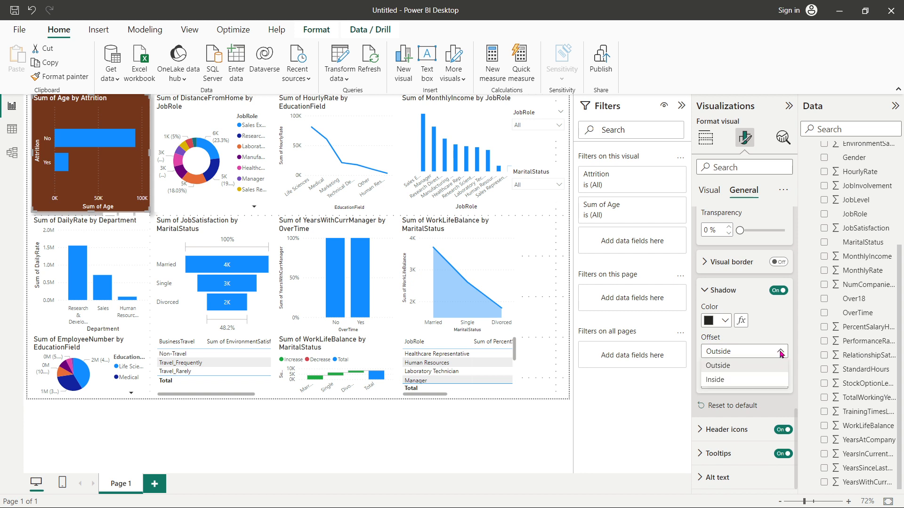
left_click(740, 379)
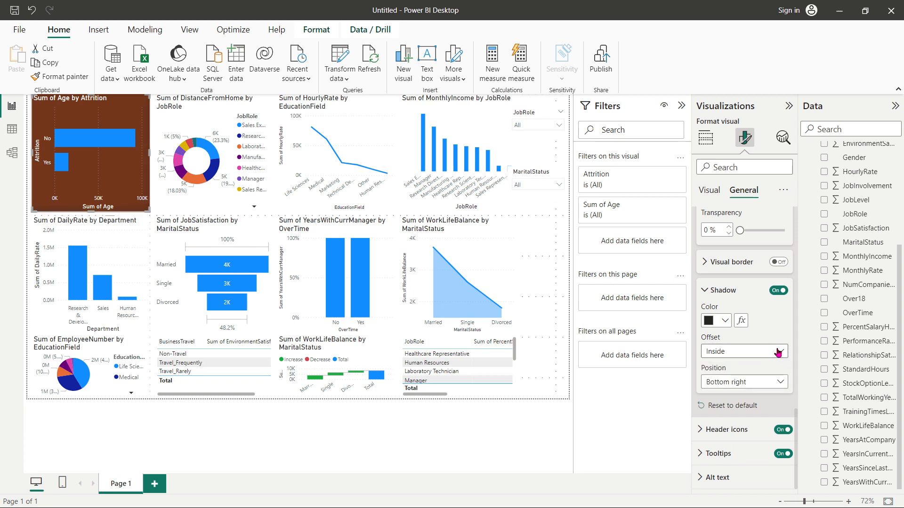
left_click(747, 352)
left_click(735, 380)
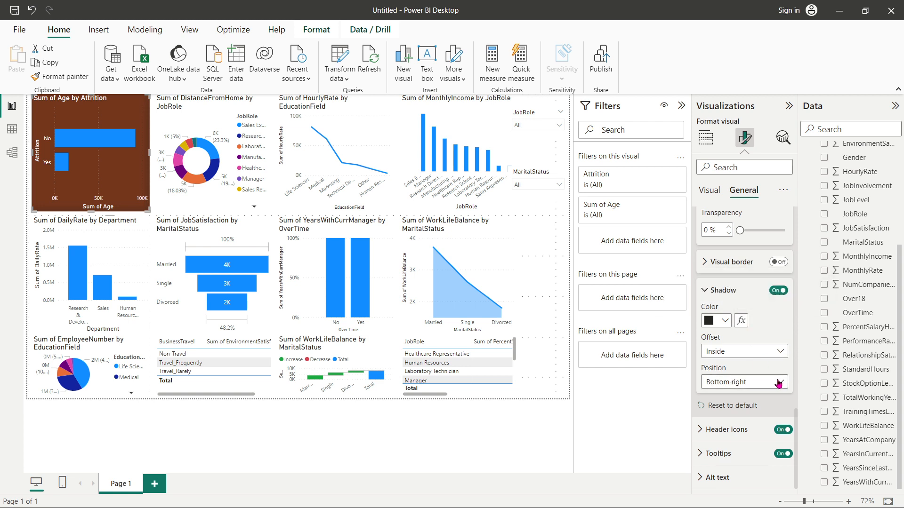
left_click(776, 382)
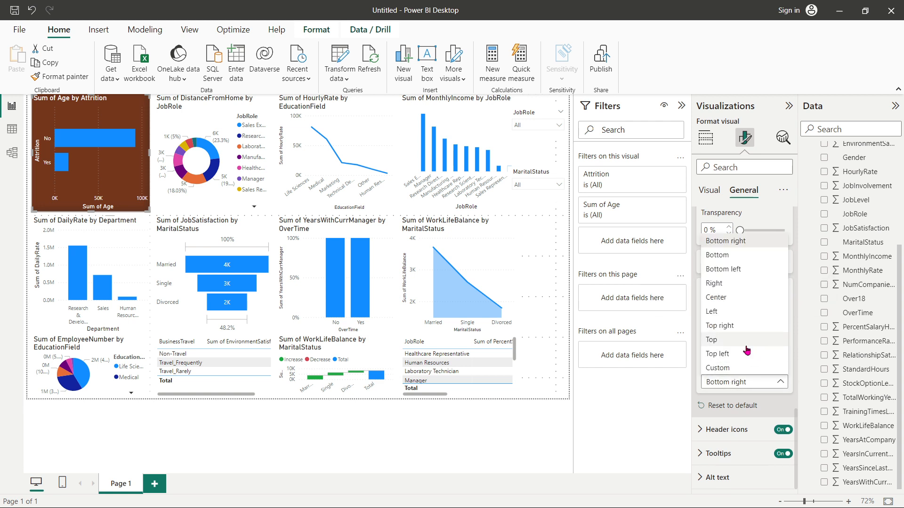
Try the Top right shadow position on the Sum of Age by Attrition chart and set it back to Bottom right.
left_click(748, 328)
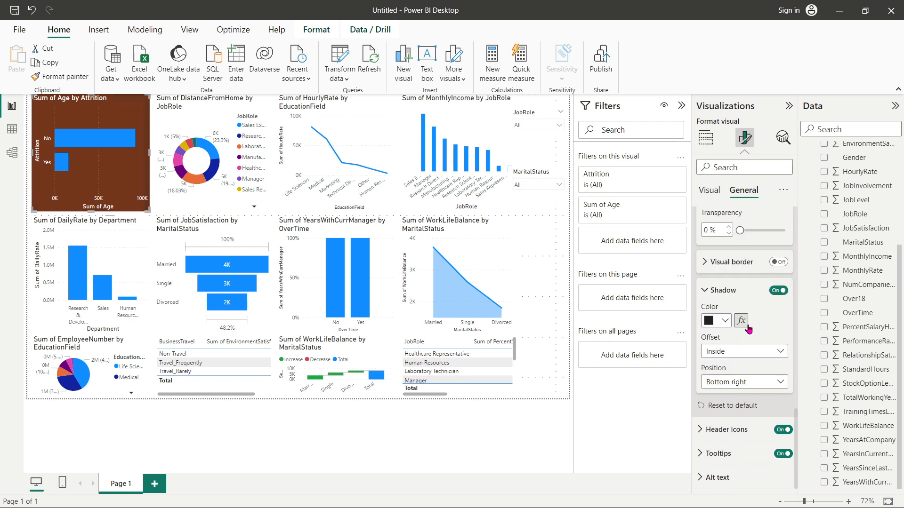
left_click(781, 384)
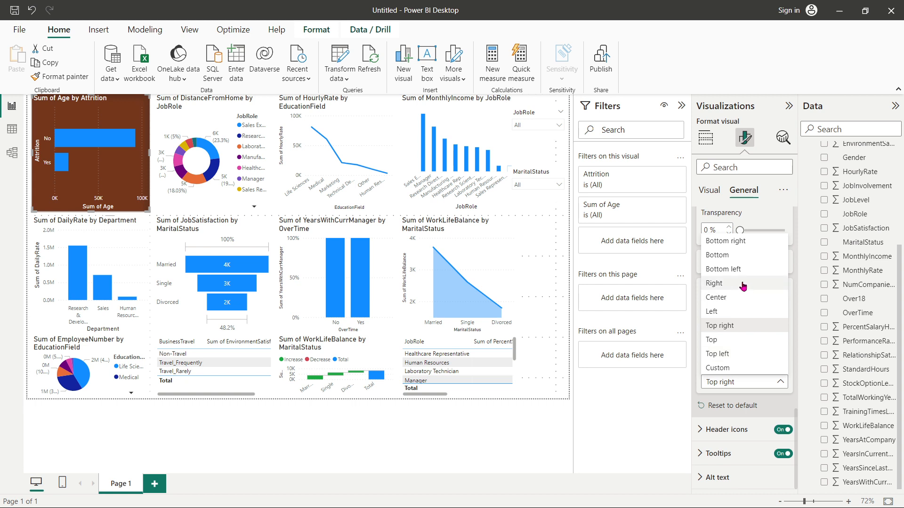
left_click(748, 241)
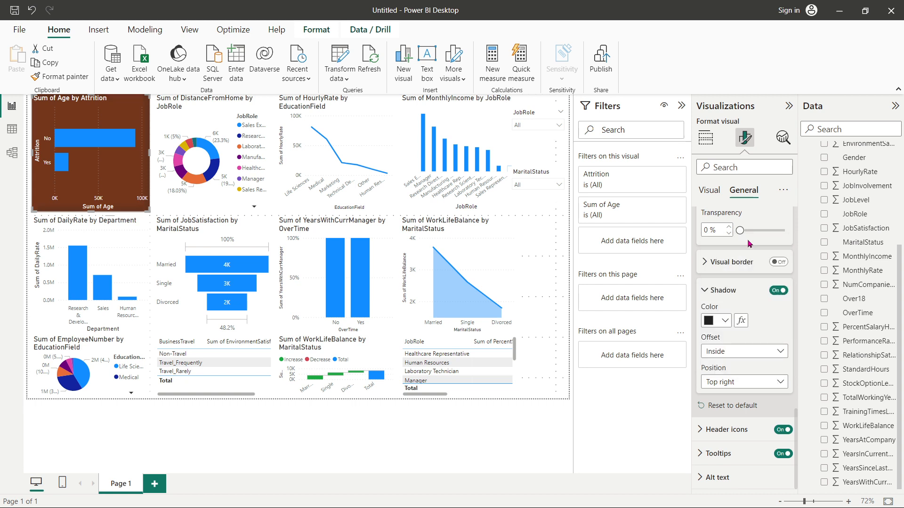
left_click(530, 212)
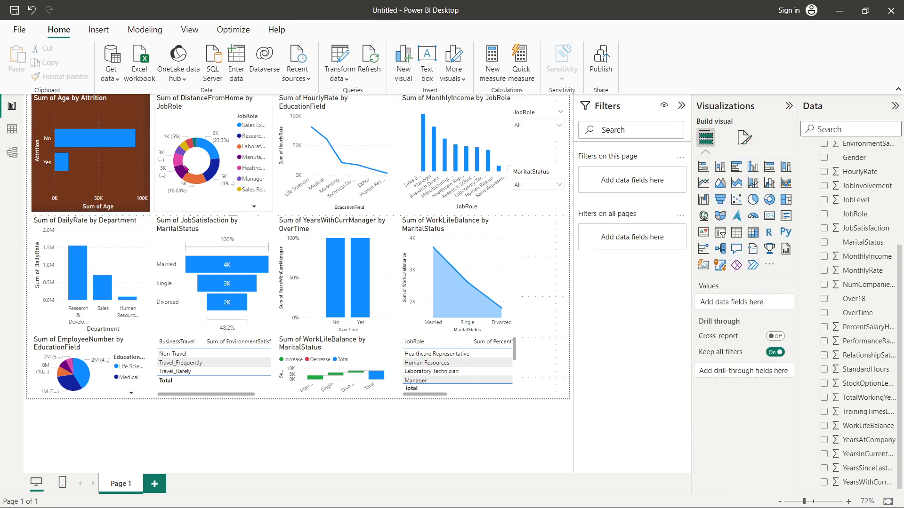
Set the shadow offset of the Sum of Age by Attrition chart to Outside.
left_click(140, 169)
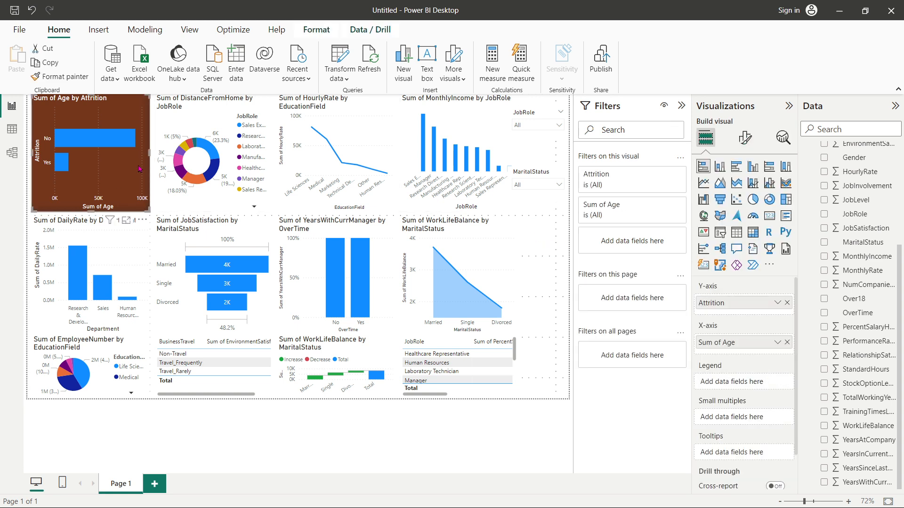
left_click(745, 141)
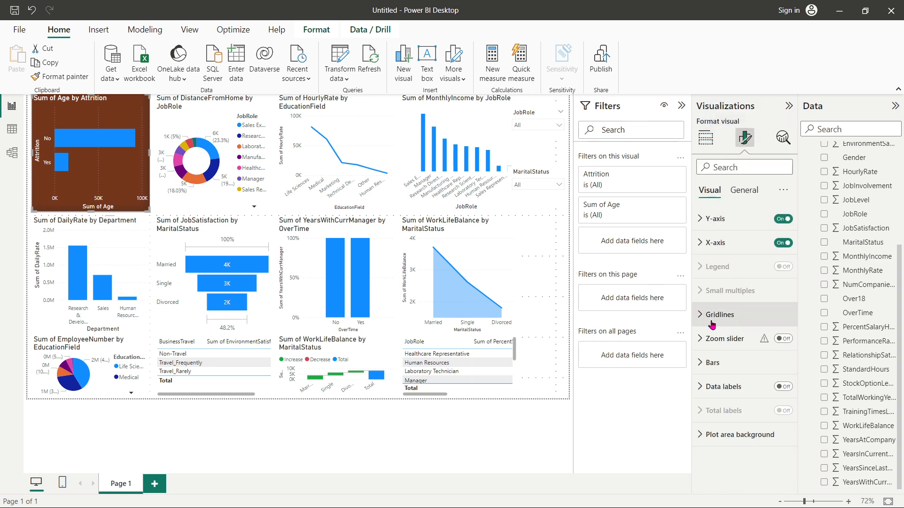
left_click(745, 191)
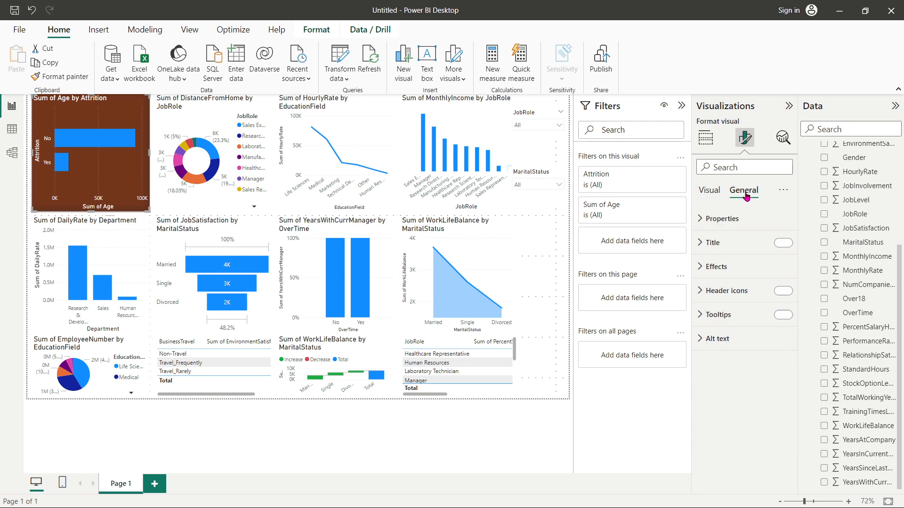
left_click(701, 267)
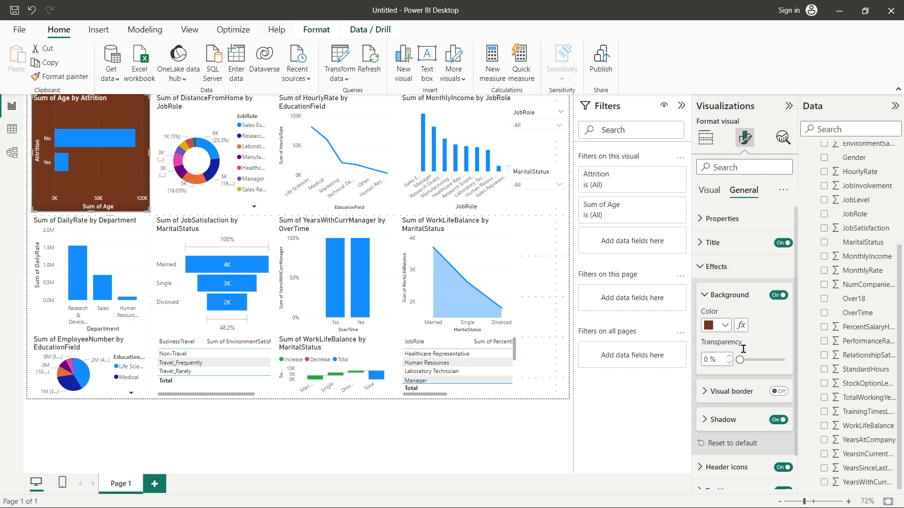
left_click(703, 421)
left_click_drag(795, 366, 797, 424)
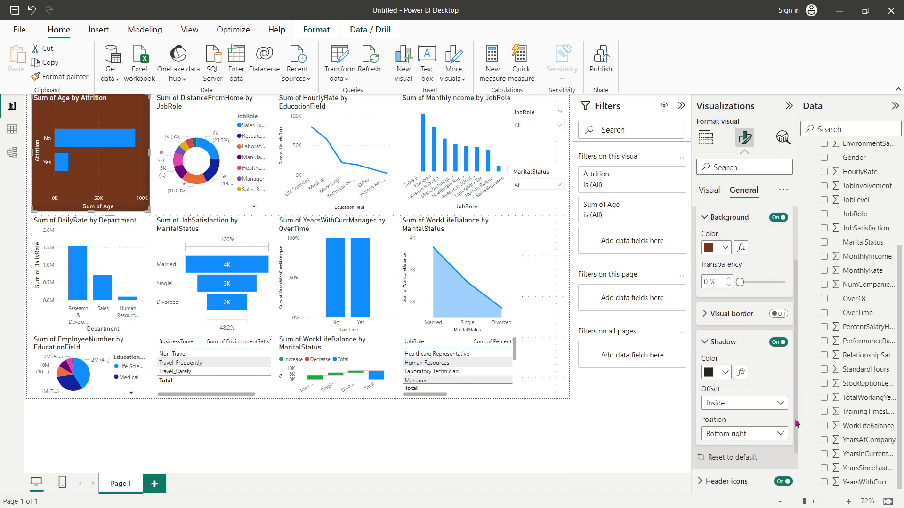
left_click(778, 404)
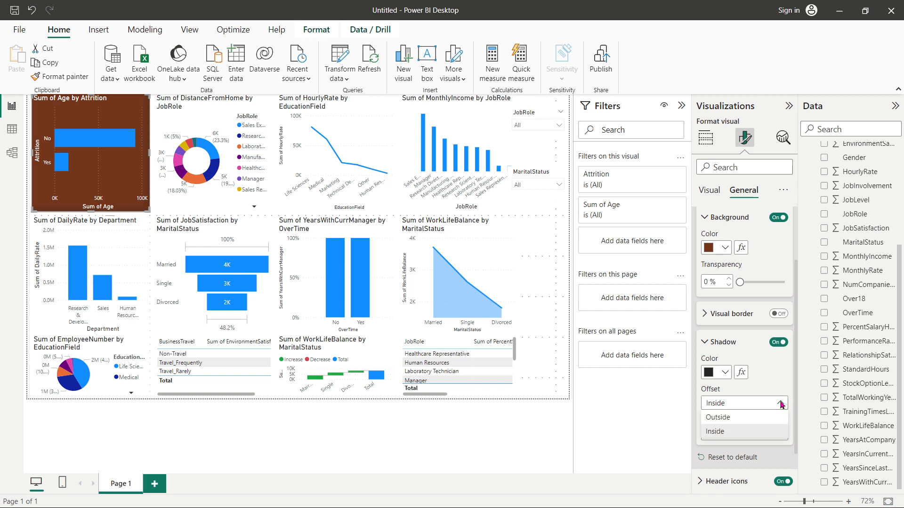
left_click(749, 418)
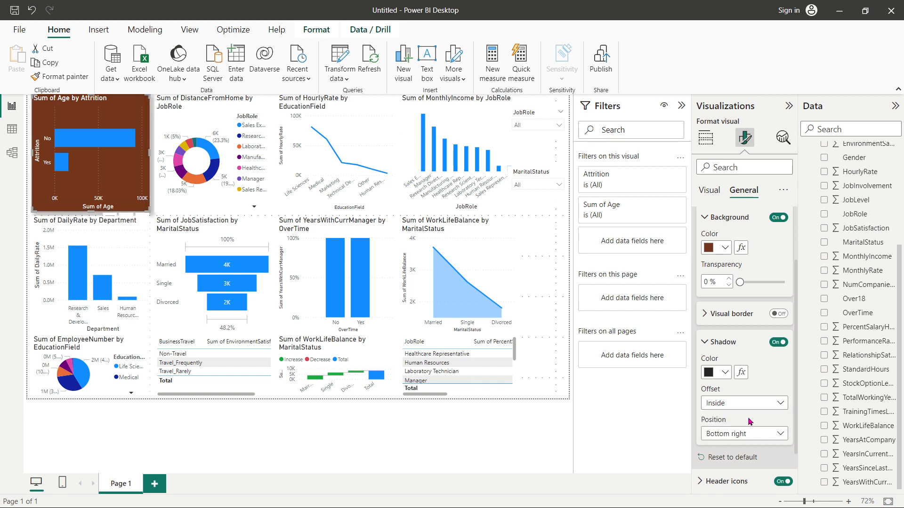
left_click(559, 248)
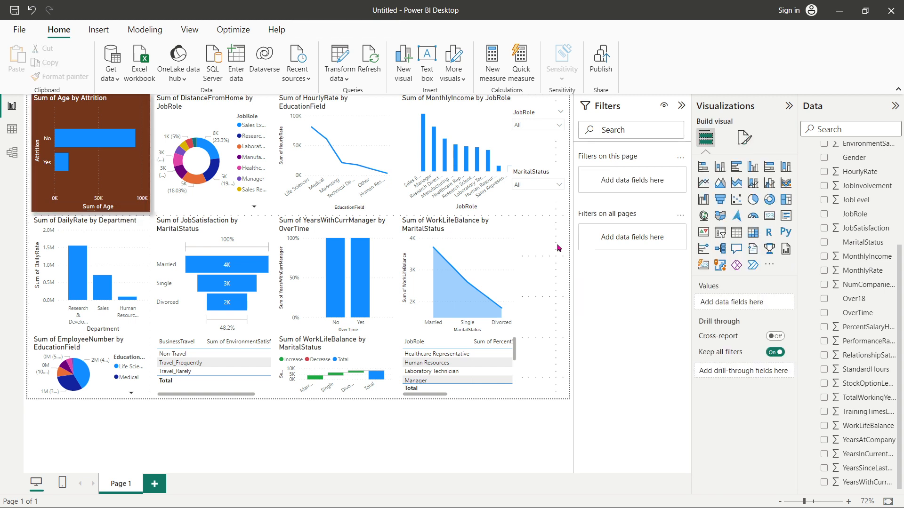
Copy the Age by Attrition chart's formatting onto the DistanceFromHome donut chart and the HourlyRate line chart with Format painter.
left_click(125, 117)
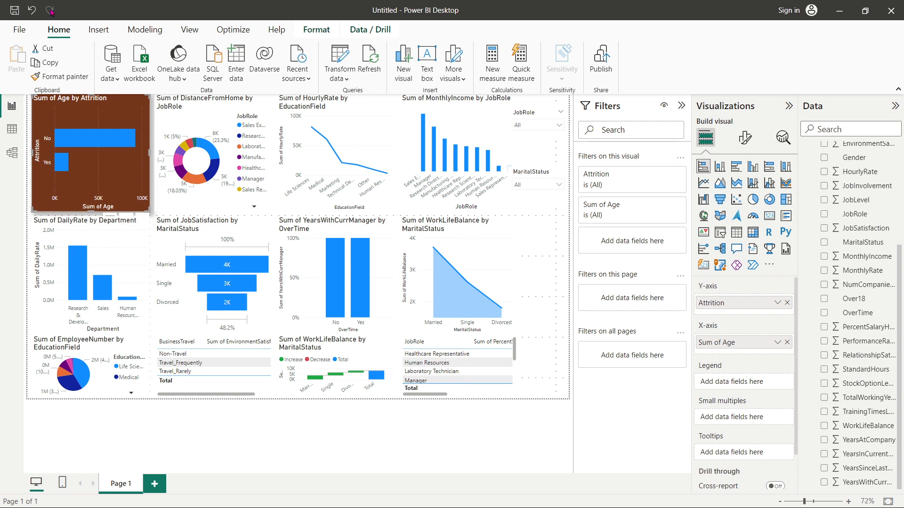
left_click(55, 78)
left_click(196, 115)
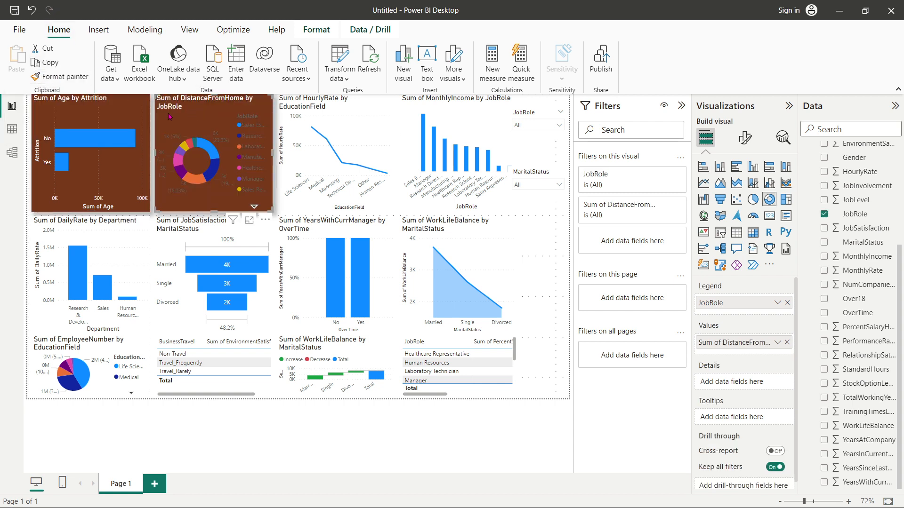
left_click(104, 117)
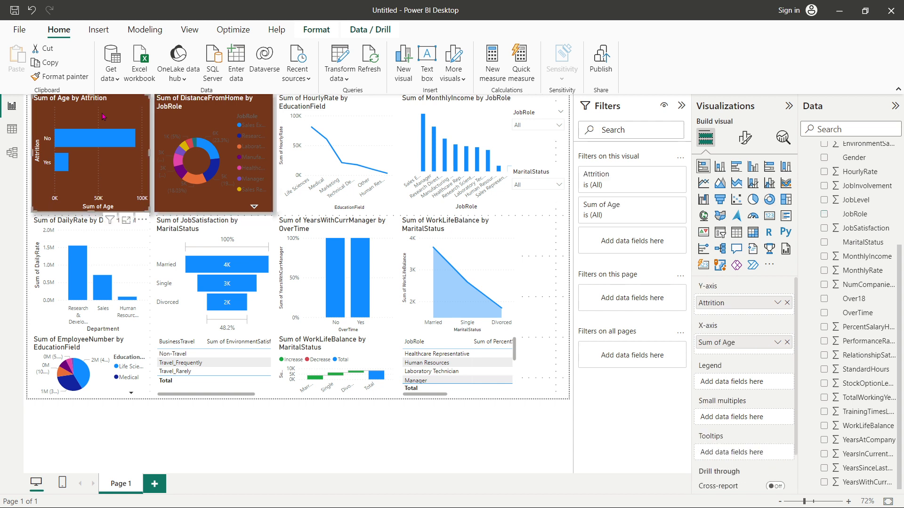
left_click(66, 76)
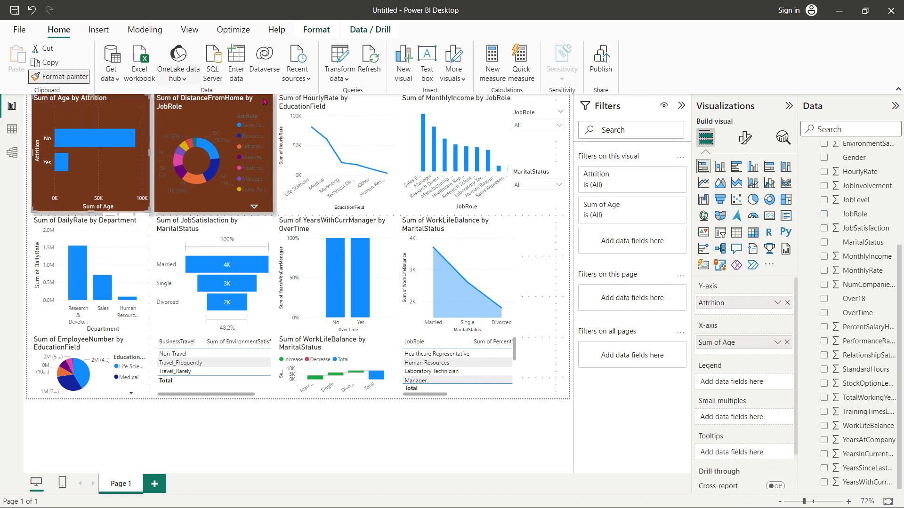
left_click(348, 116)
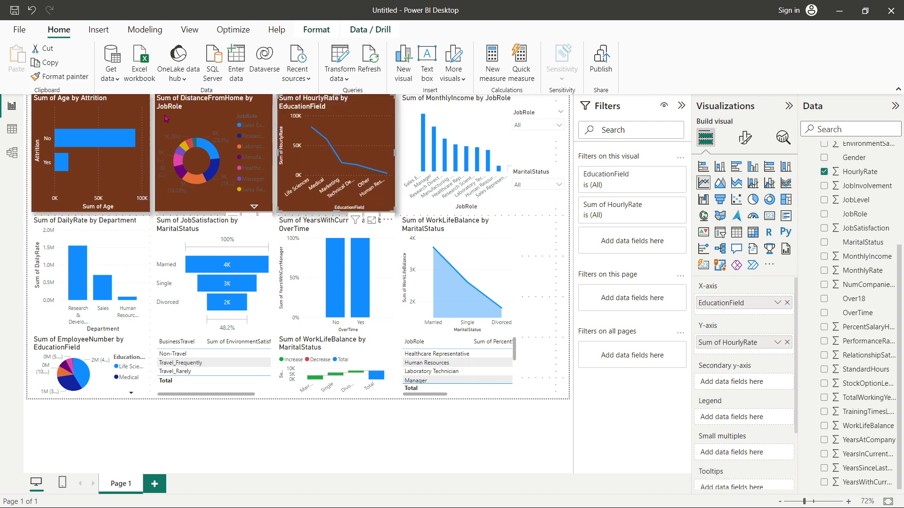
Copy the Age by Attrition chart's formatting onto the MonthlyIncome by JobRole and DailyRate by Department charts.
left_click(122, 108)
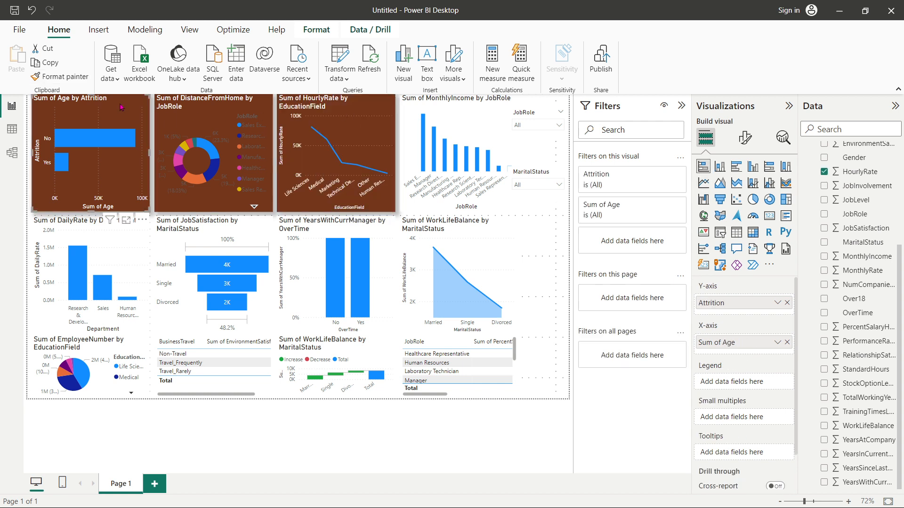
left_click(78, 76)
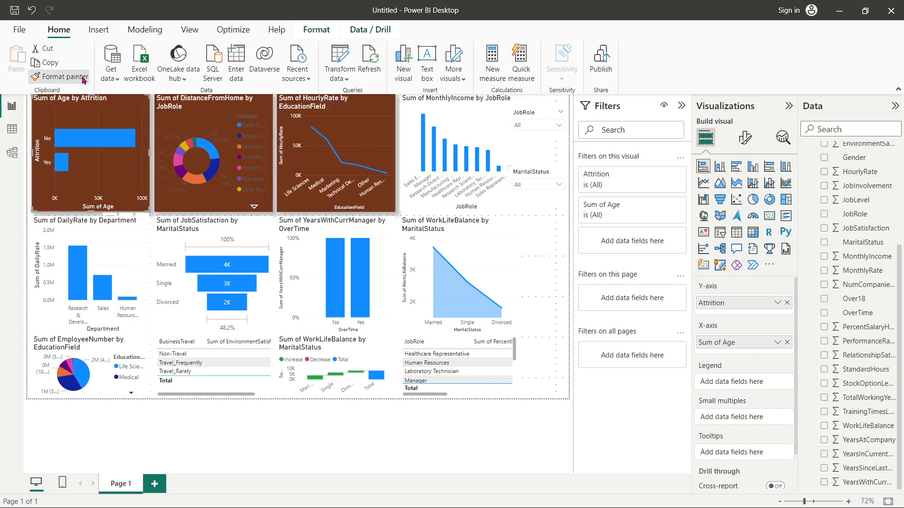
left_click(465, 115)
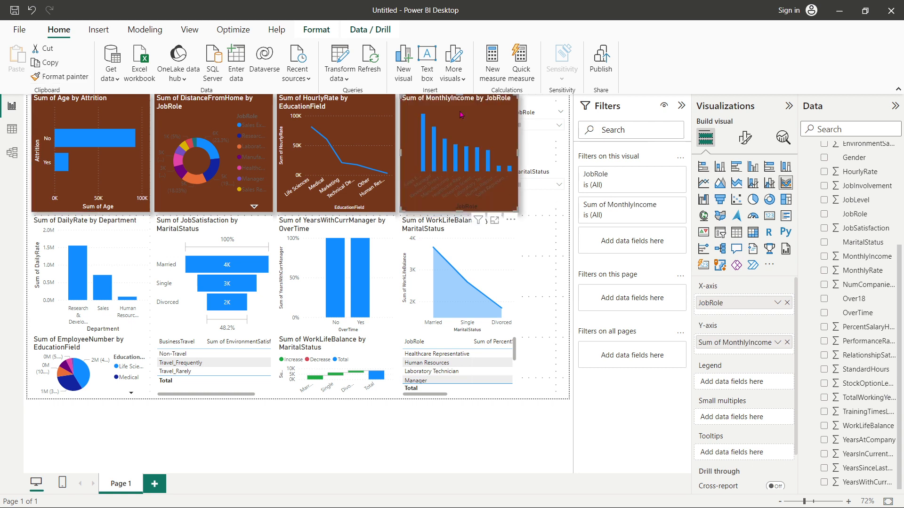
left_click(82, 119)
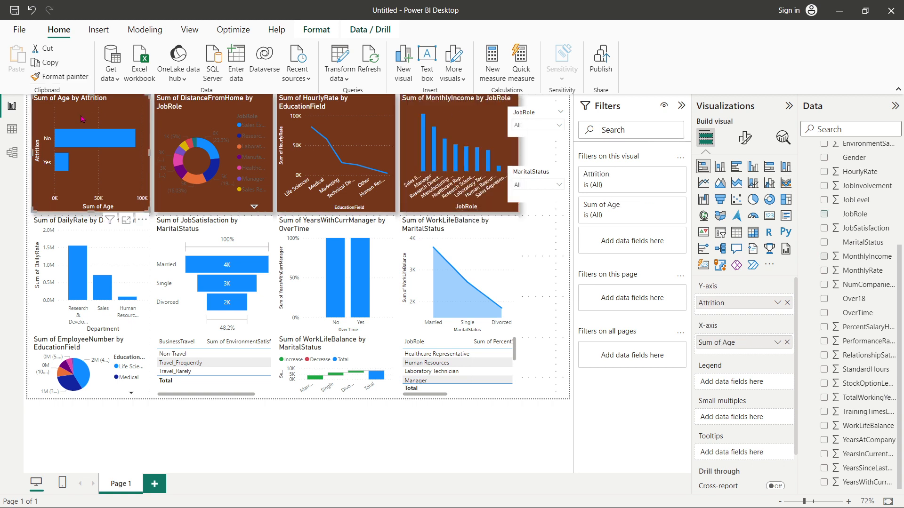
left_click(66, 76)
left_click(112, 240)
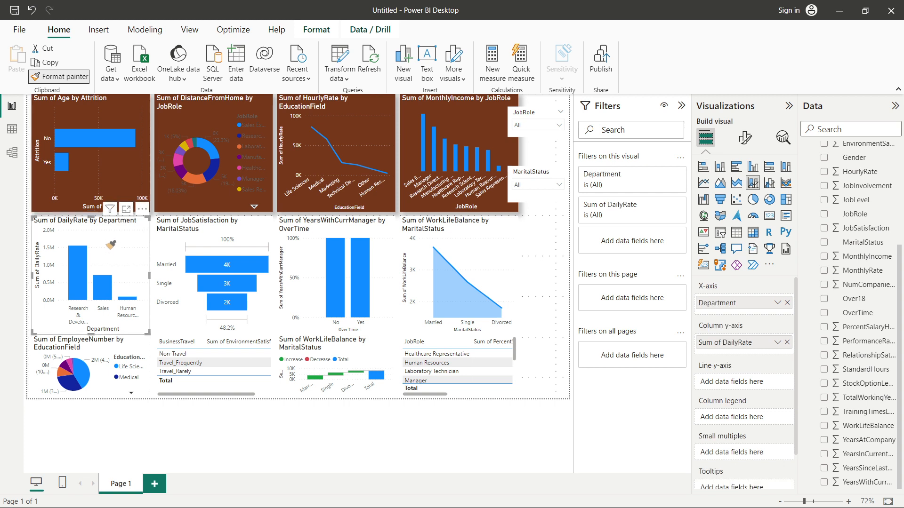
Apply the same brown background and shadow formatting to the JobSatisfaction funnel and the YearsWithCurrManager by OverTime chart with Format painter.
left_click(72, 78)
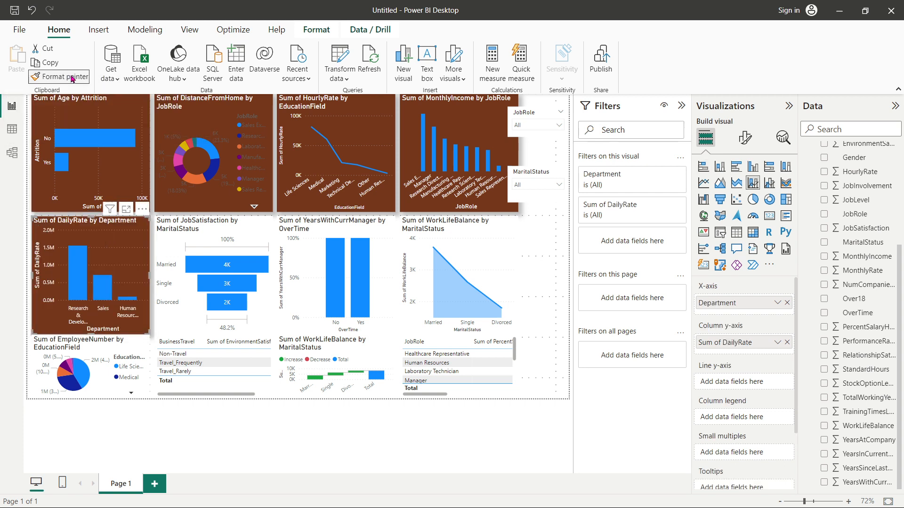
left_click(243, 240)
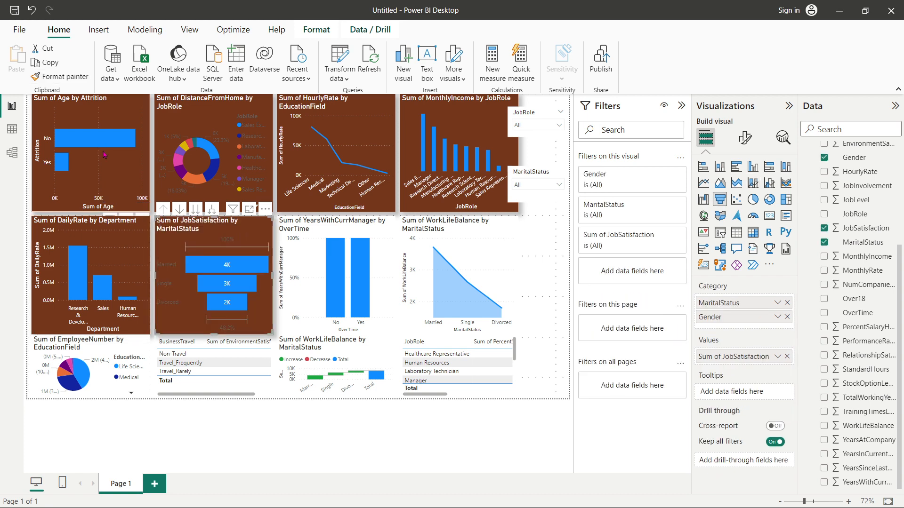
left_click(125, 173)
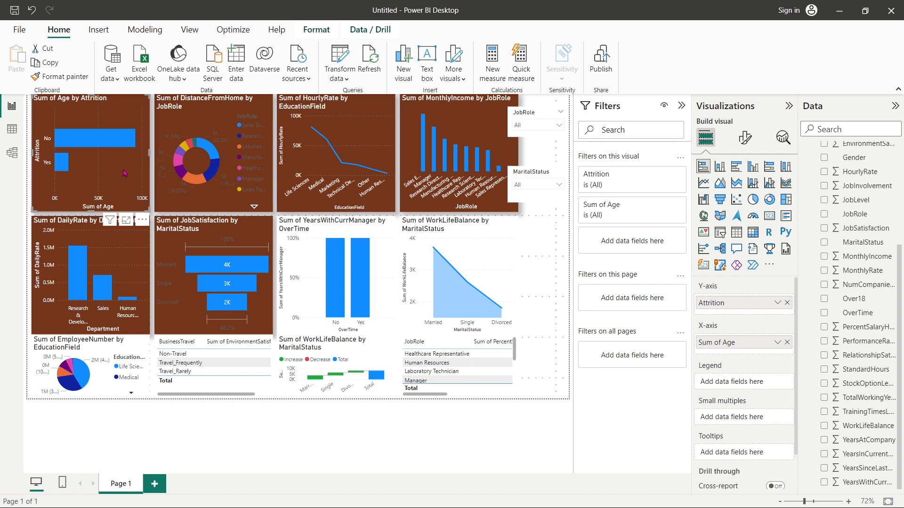
left_click(58, 78)
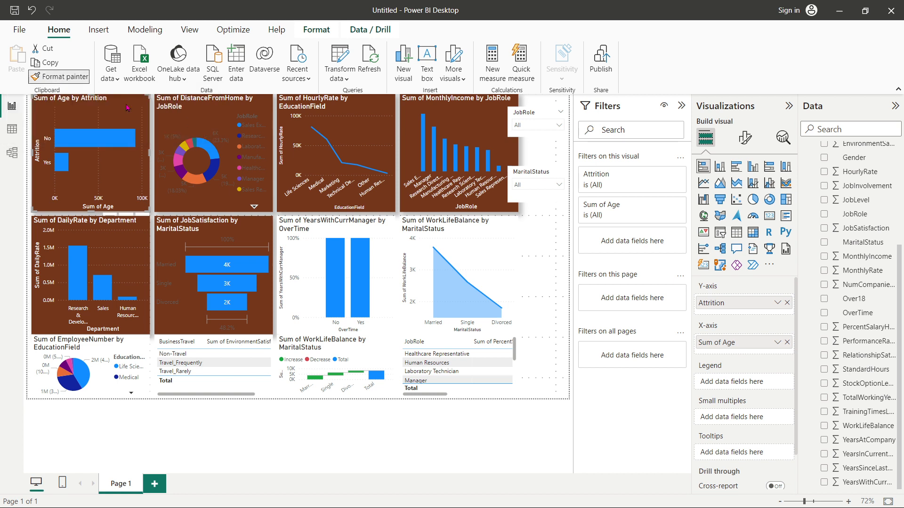
left_click(392, 240)
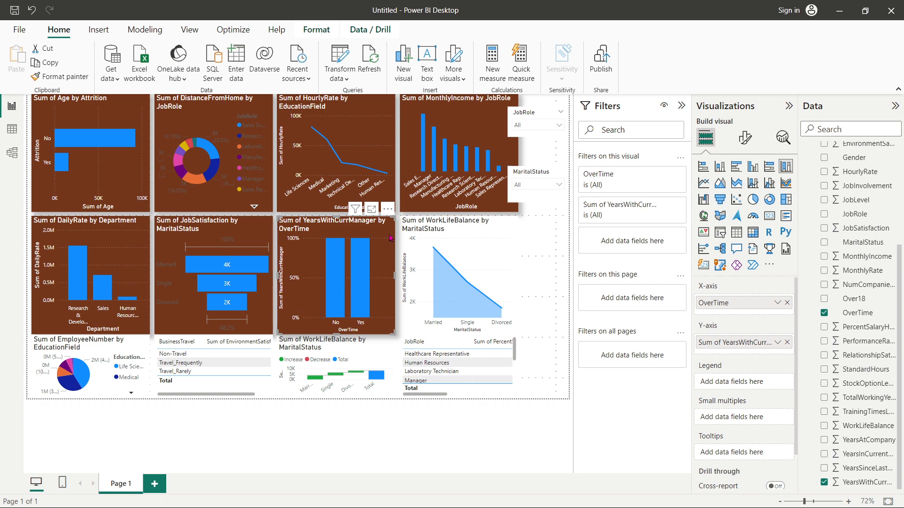
Try to copy the YearsWithCurrManager chart's formatting onto the WorkLifeBalance by MaritalStatus area chart with Format painter.
left_click(55, 78)
left_click(55, 80)
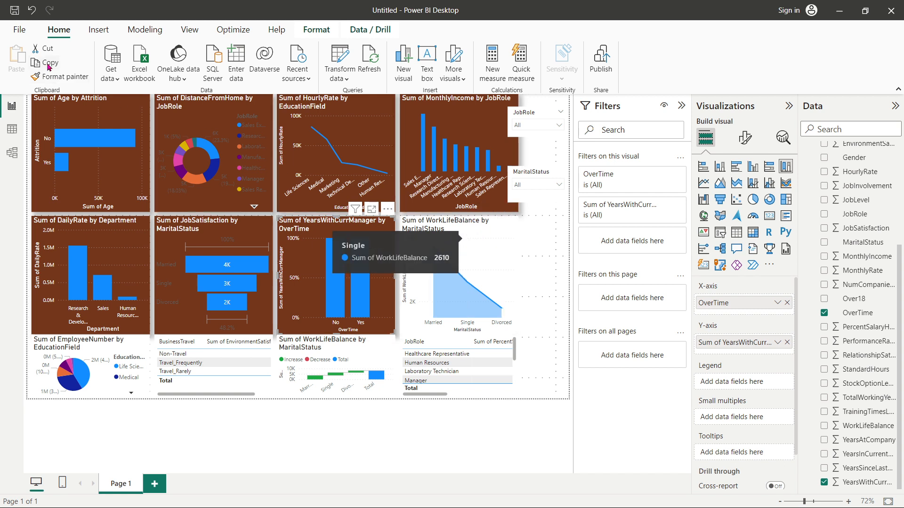
left_click(55, 78)
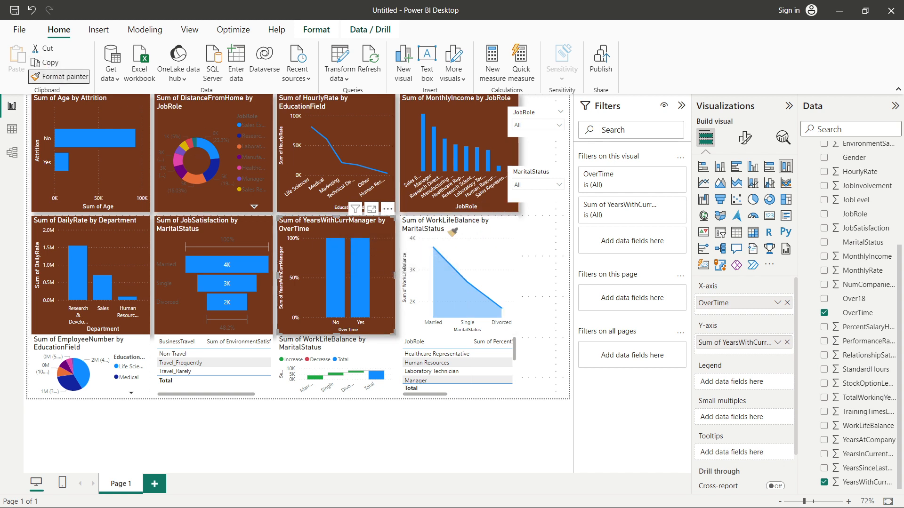
left_click(482, 237)
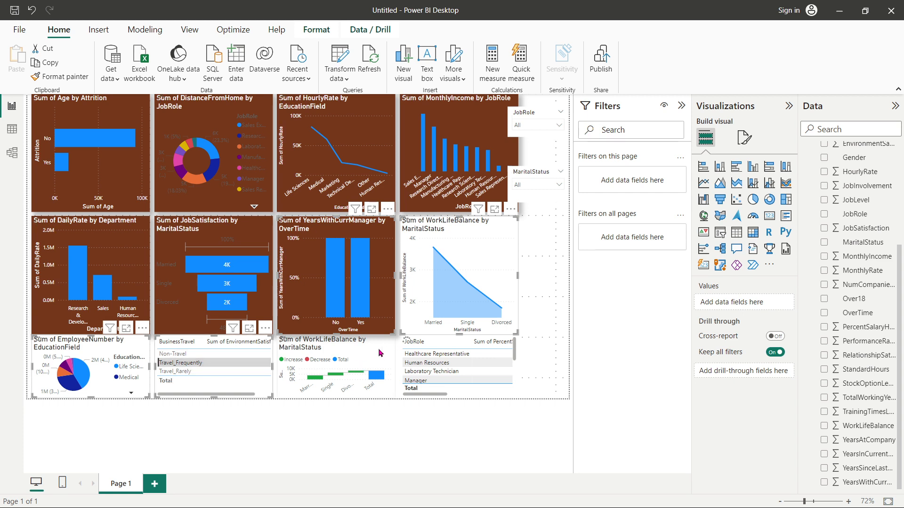
left_click(495, 354)
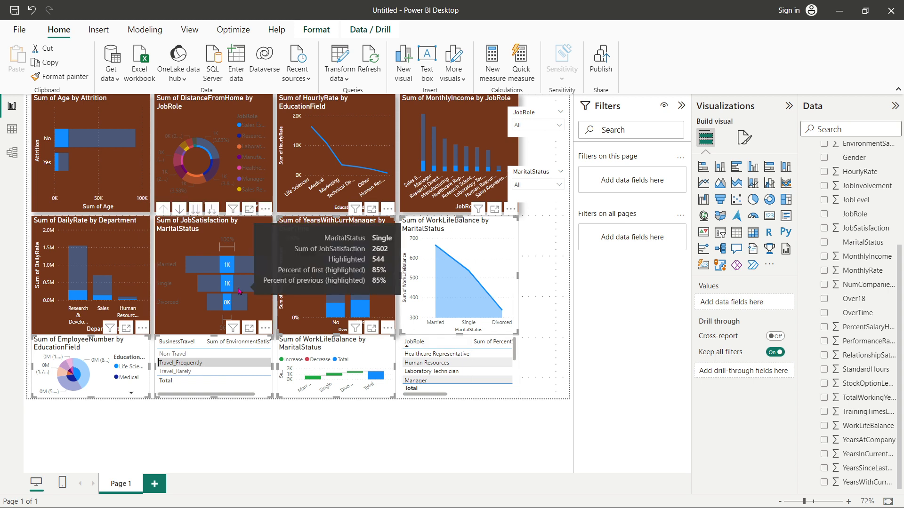
Try to copy the DailyRate by Department chart's formatting onto the WorkLifeBalance by MaritalStatus area chart.
left_click(120, 237)
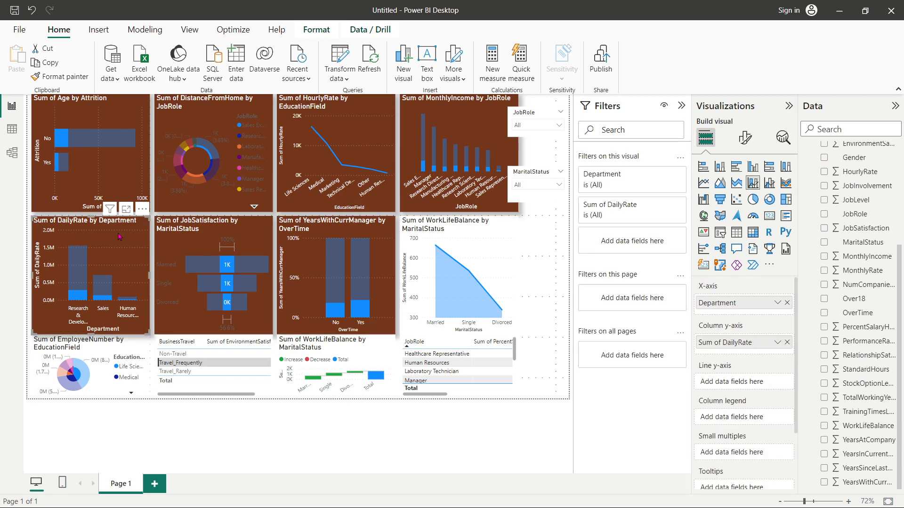
left_click(65, 78)
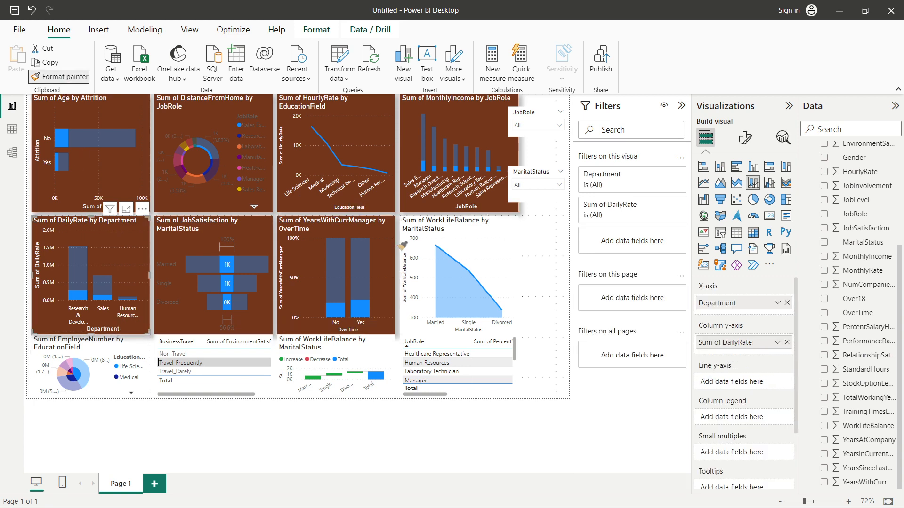
left_click(477, 241)
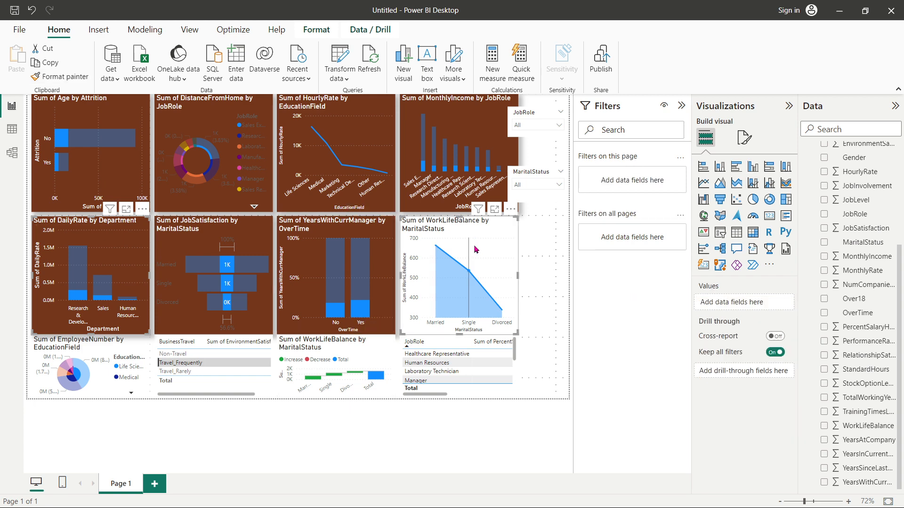
left_click(503, 231)
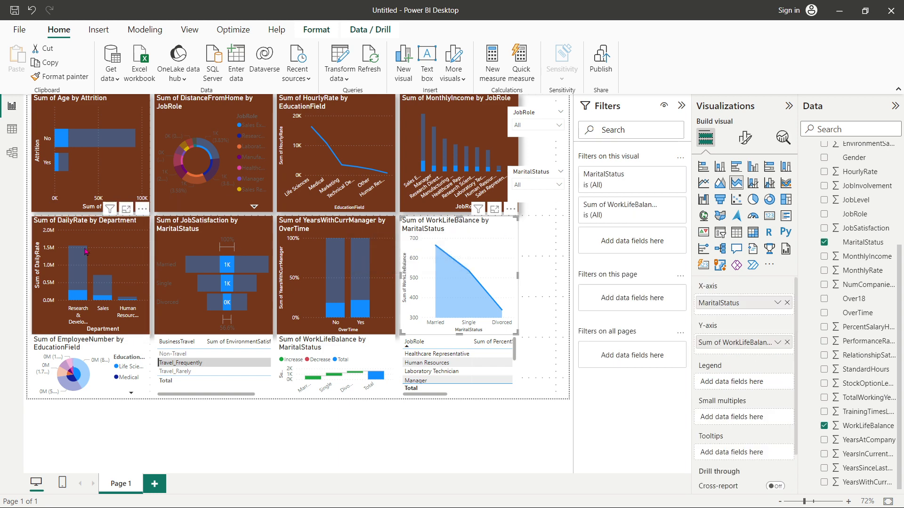
left_click(138, 236)
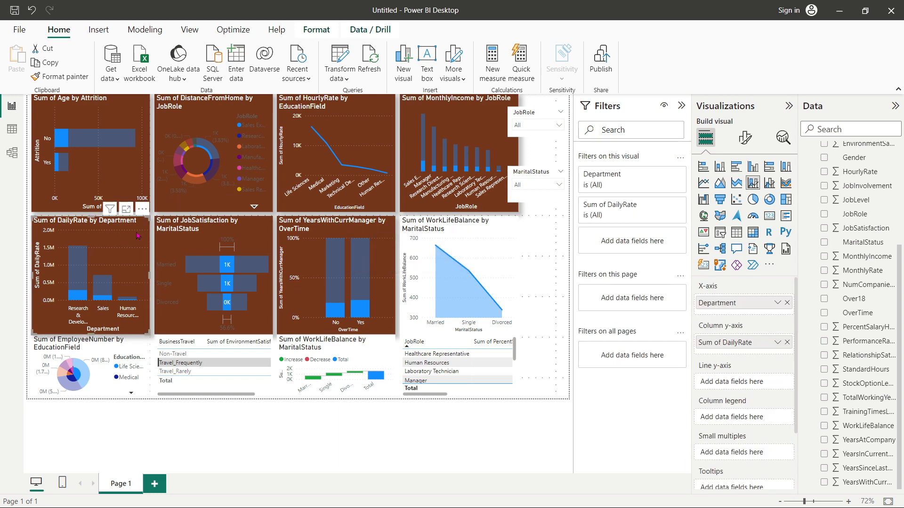
key("ctrl+a")
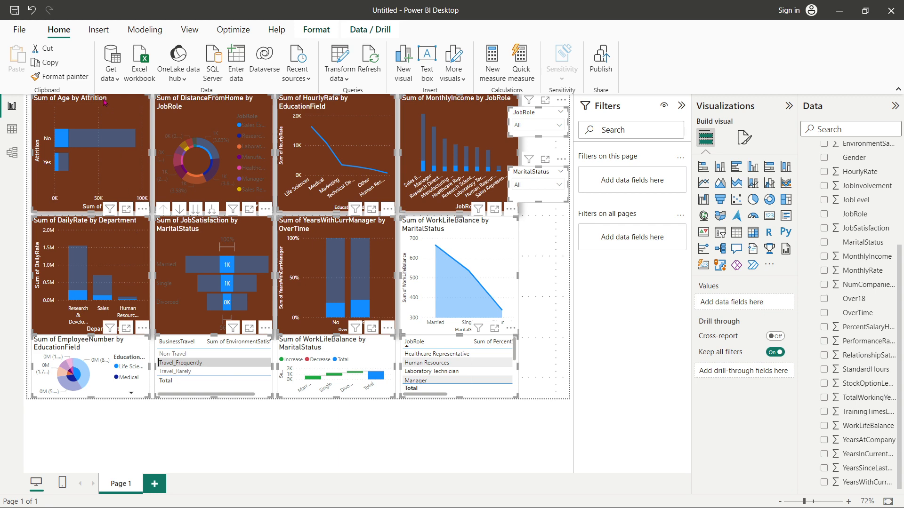
left_click(126, 245)
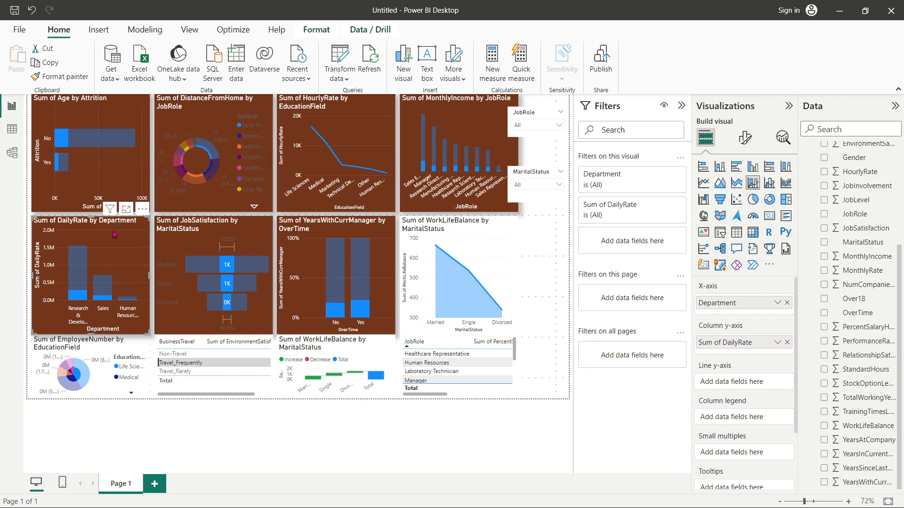
left_click(484, 241)
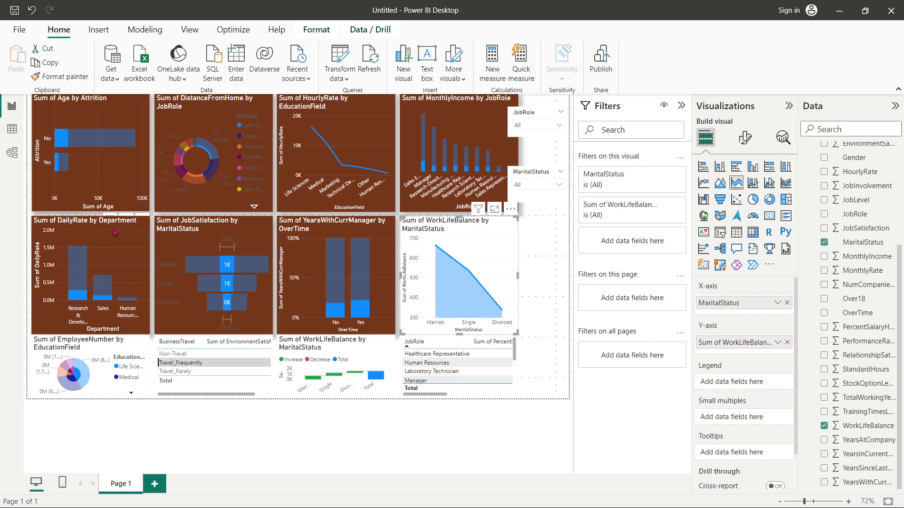
Copy the DailyRate by Department chart's formatting onto the WorkLifeBalance by MaritalStatus area chart with Format painter.
left_click(134, 248)
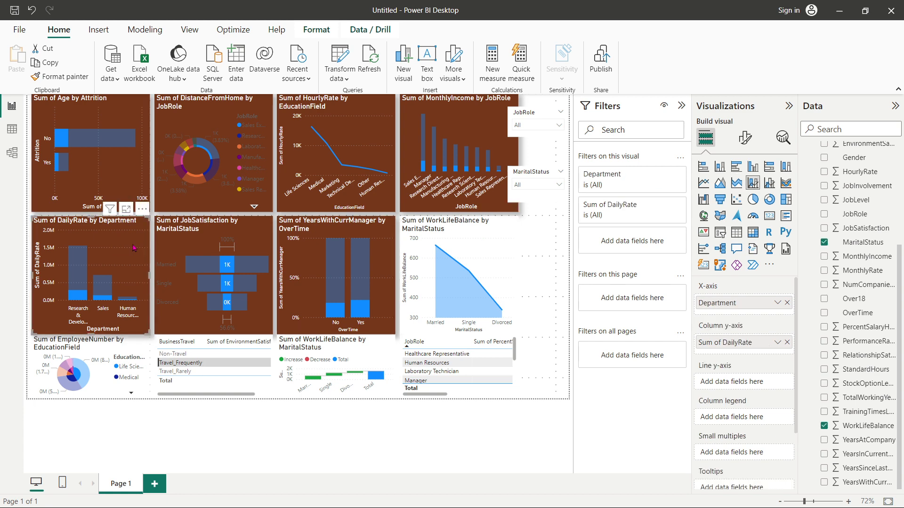
left_click(71, 79)
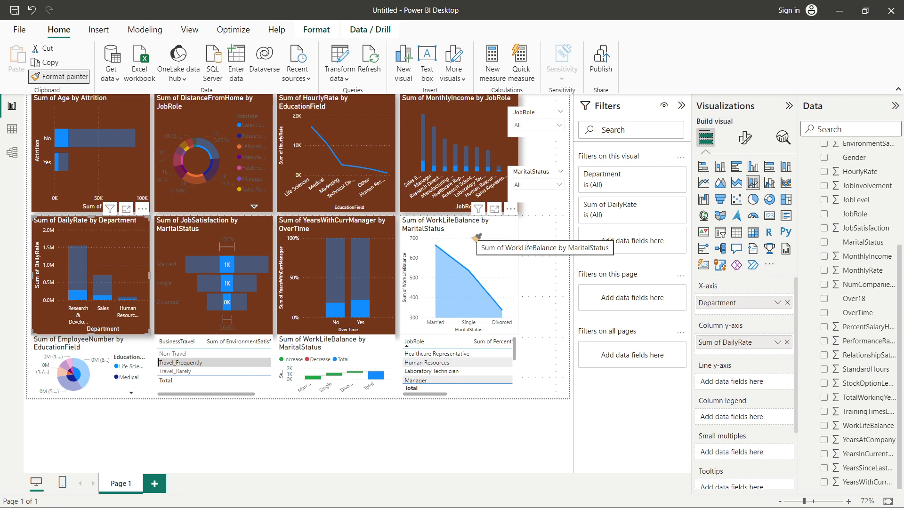
left_click(477, 238)
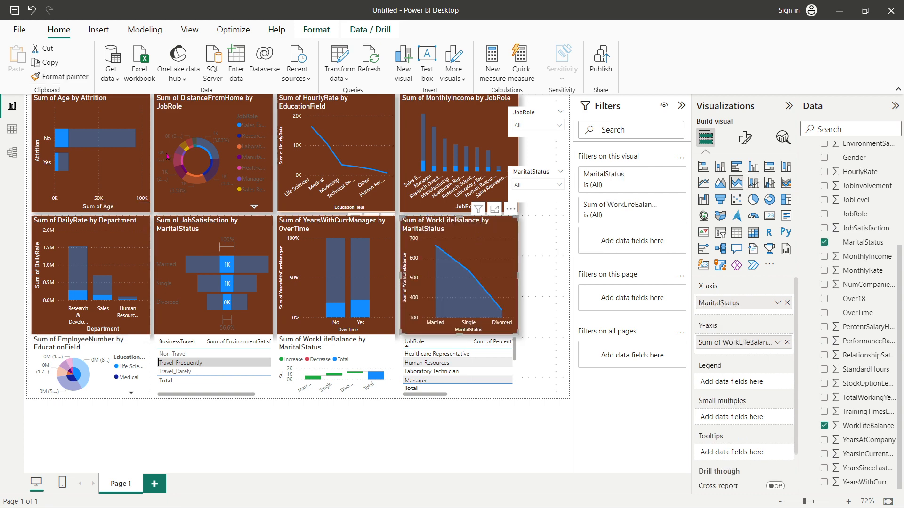
Apply the DailyRate by Department chart's formatting to the EmployeeNumber by EducationField pie chart with Format painter.
left_click(131, 349)
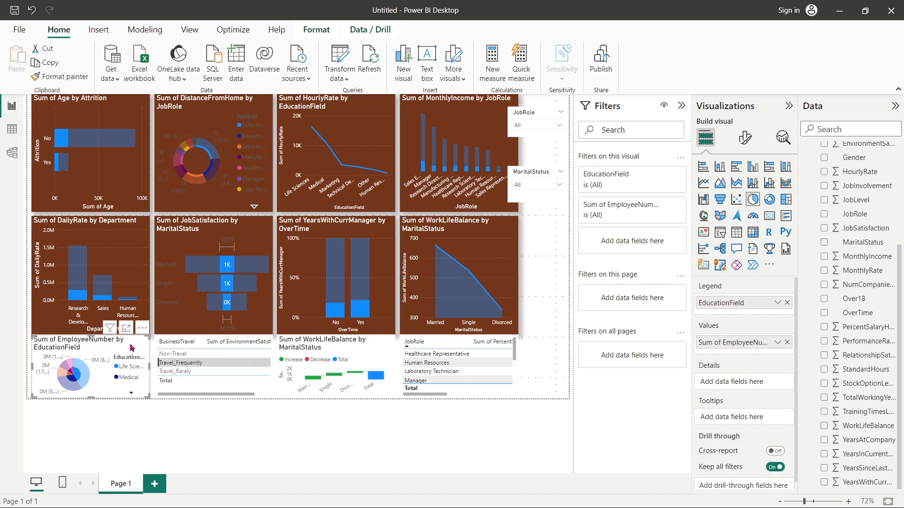
left_click(116, 240)
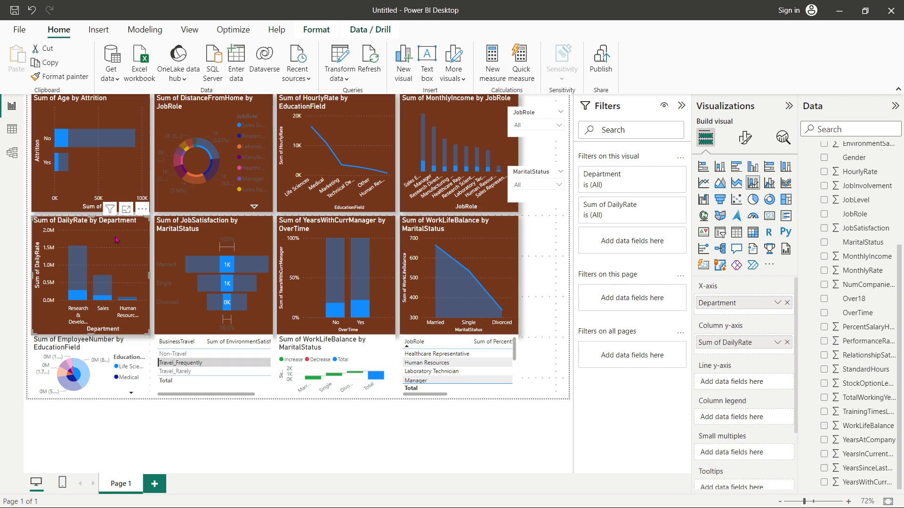
left_click(61, 76)
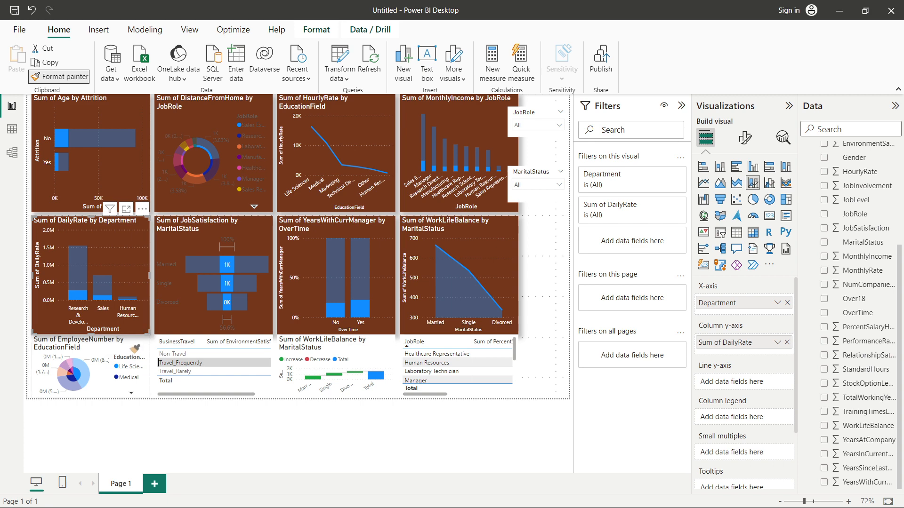
left_click(135, 350)
left_click(130, 236)
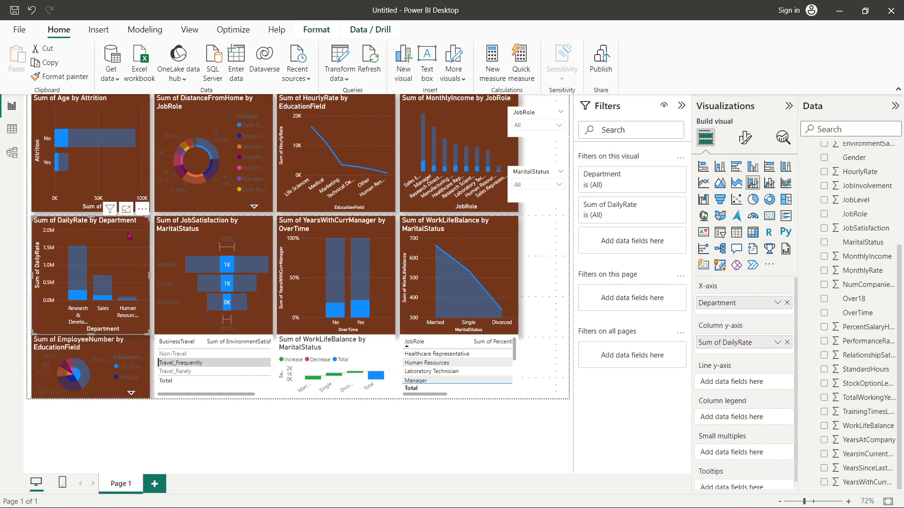
Set the legend text color of the DistanceFromHome by JobRole donut chart to white.
left_click(220, 117)
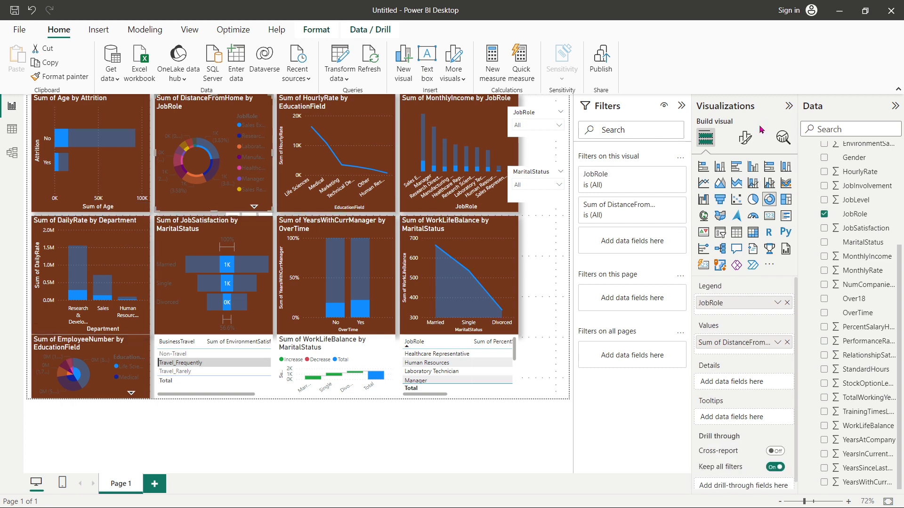
left_click(745, 138)
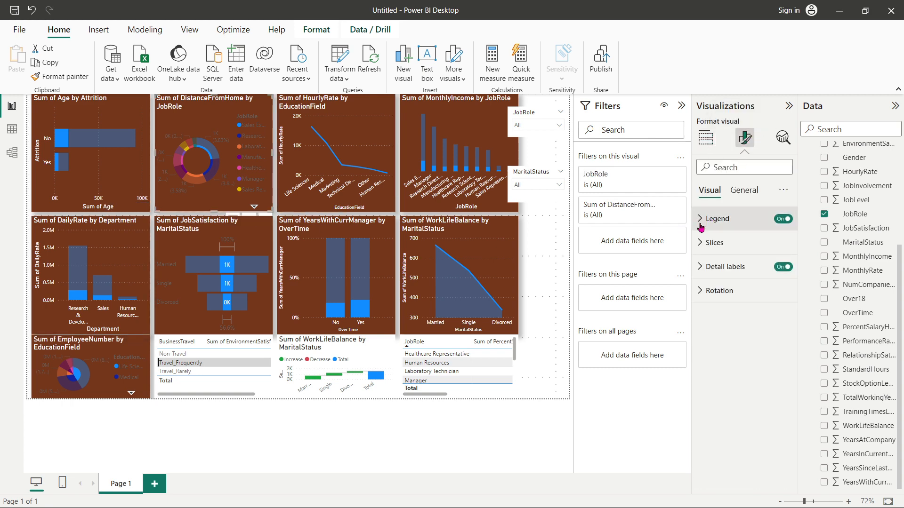
left_click(701, 220)
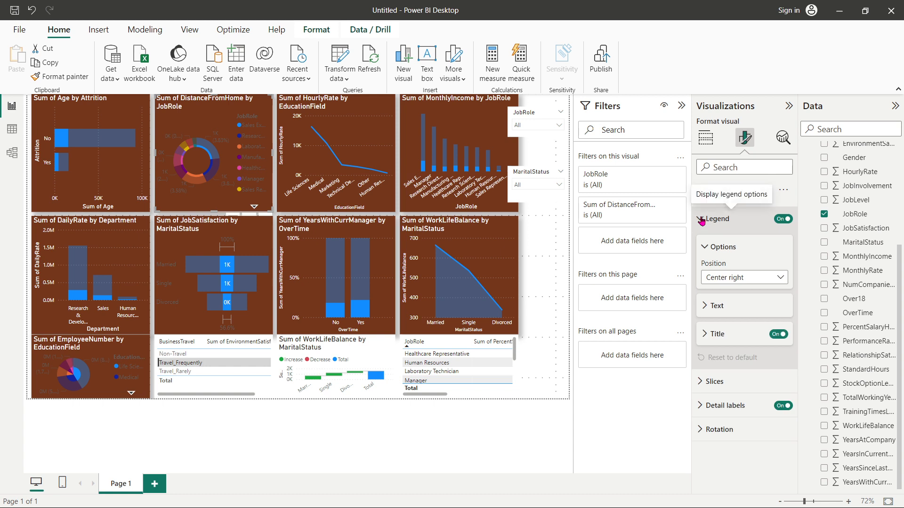
left_click(708, 306)
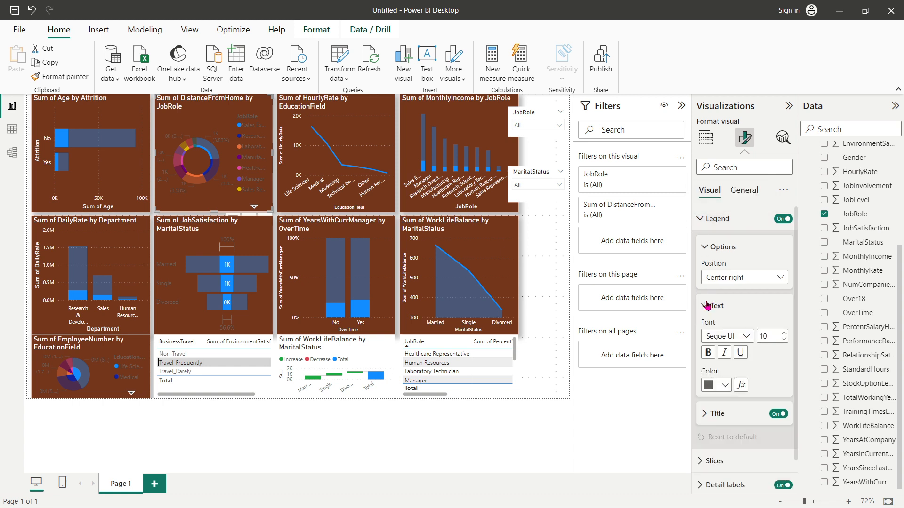
left_click(725, 386)
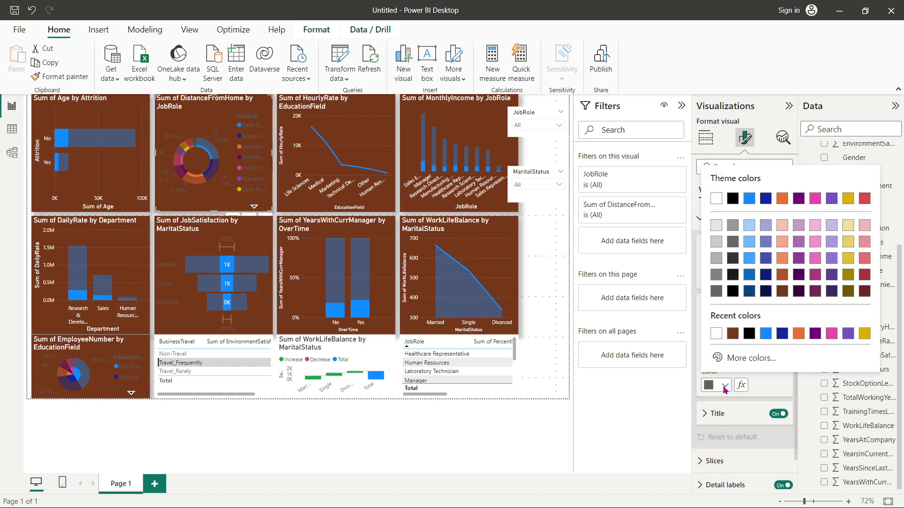
left_click(716, 334)
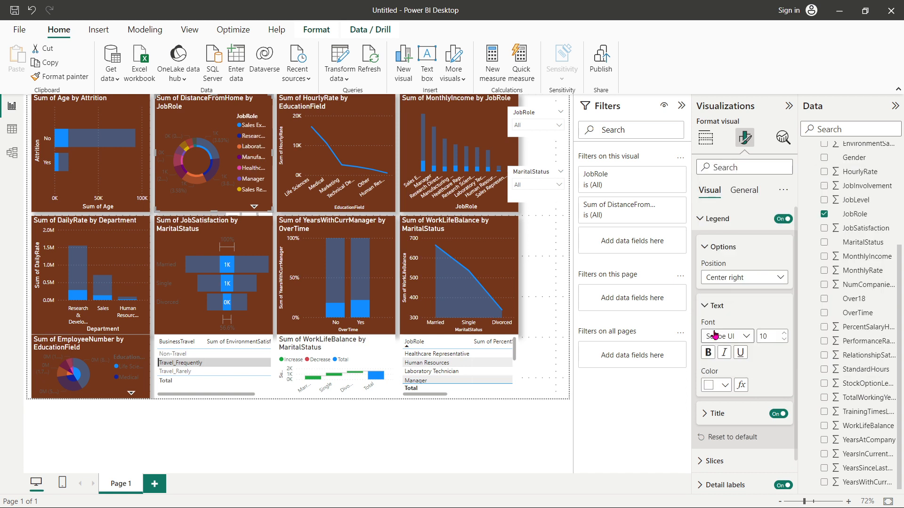
left_click(704, 414)
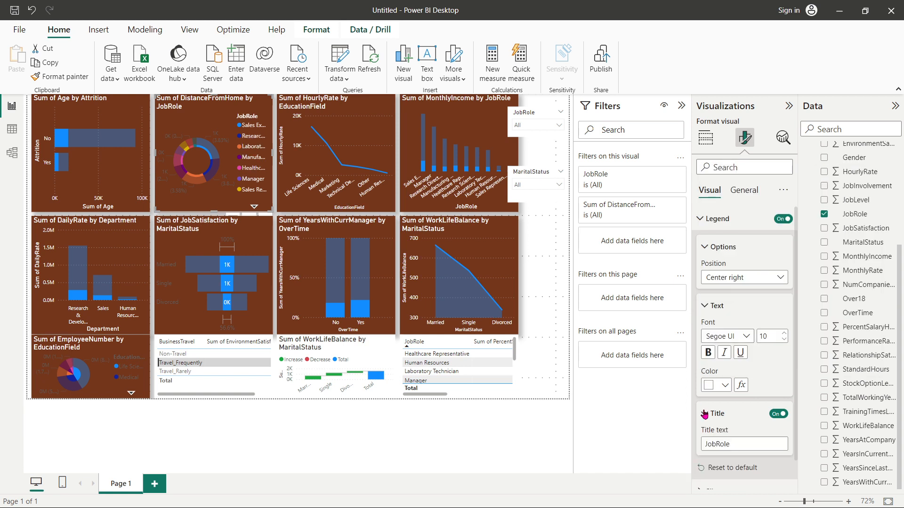
Set the detail label values of the DistanceFromHome by JobRole donut chart to white.
scroll(795, 366, "down", 3)
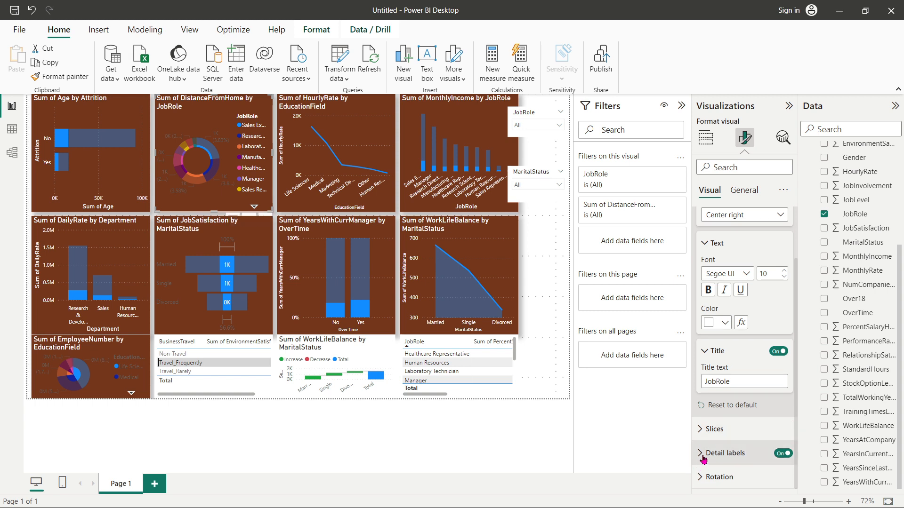
left_click(702, 457)
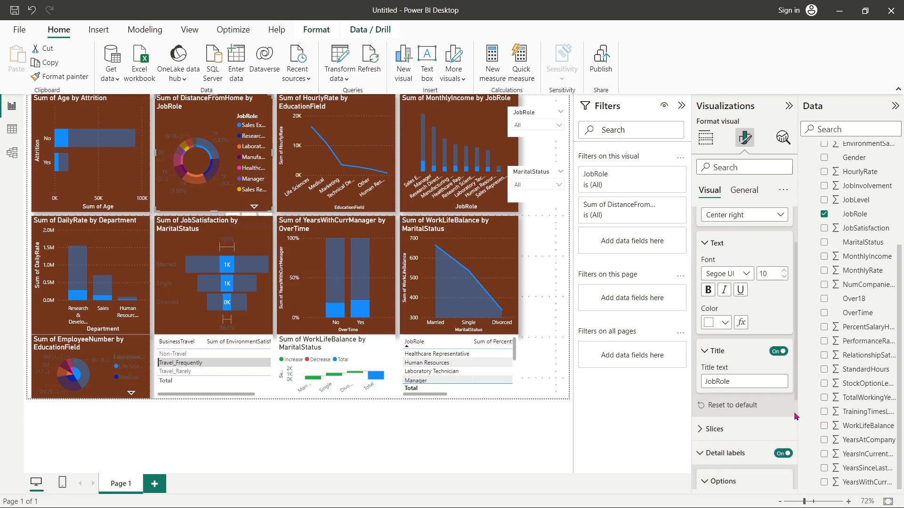
scroll(794, 427, "down", 3)
scroll(795, 427, "down", 5)
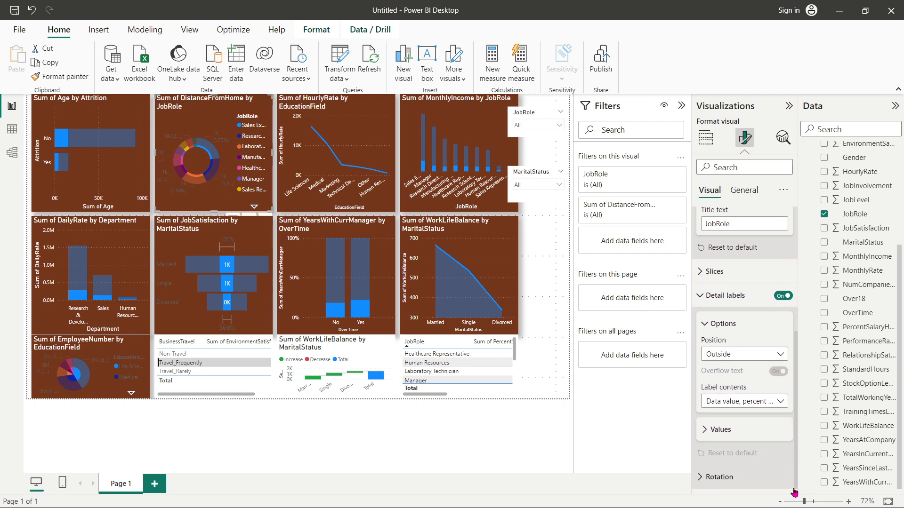
left_click(708, 436)
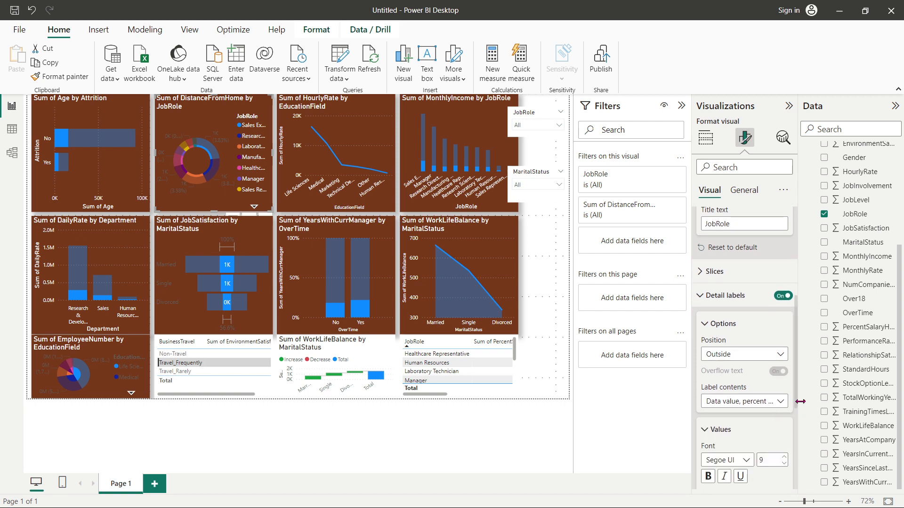
scroll(797, 419, "down", 2)
scroll(797, 422, "down", 3)
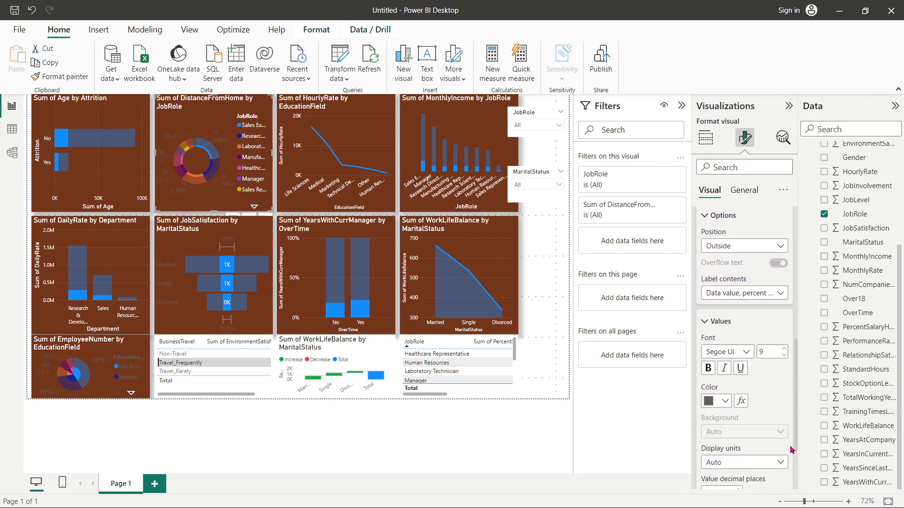
left_click(725, 403)
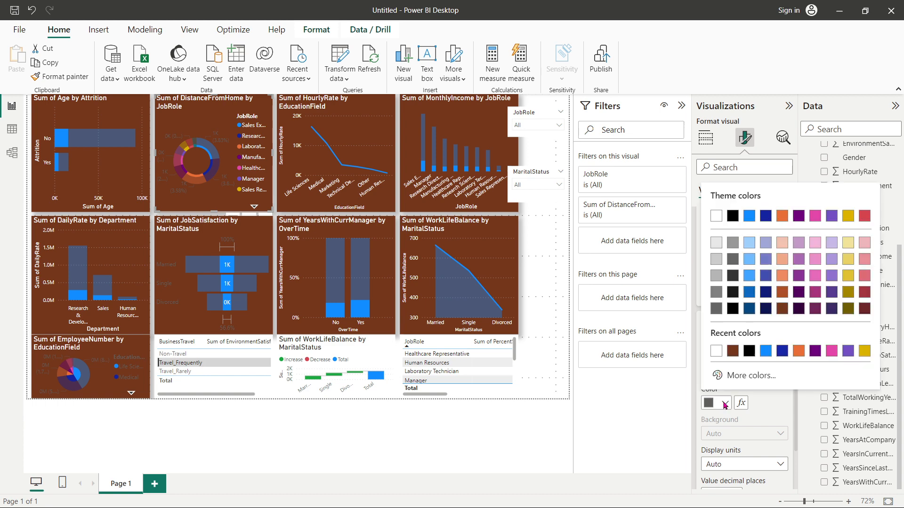
left_click(717, 353)
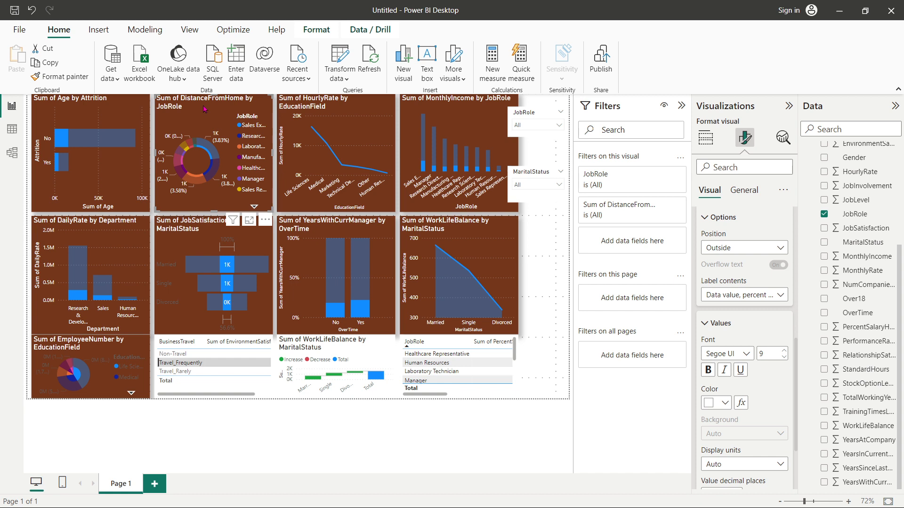
Copy the DistanceFromHome donut chart's formatting onto the EmployeeNumber pie chart and the JobSatisfaction funnel with Format painter.
left_click(75, 77)
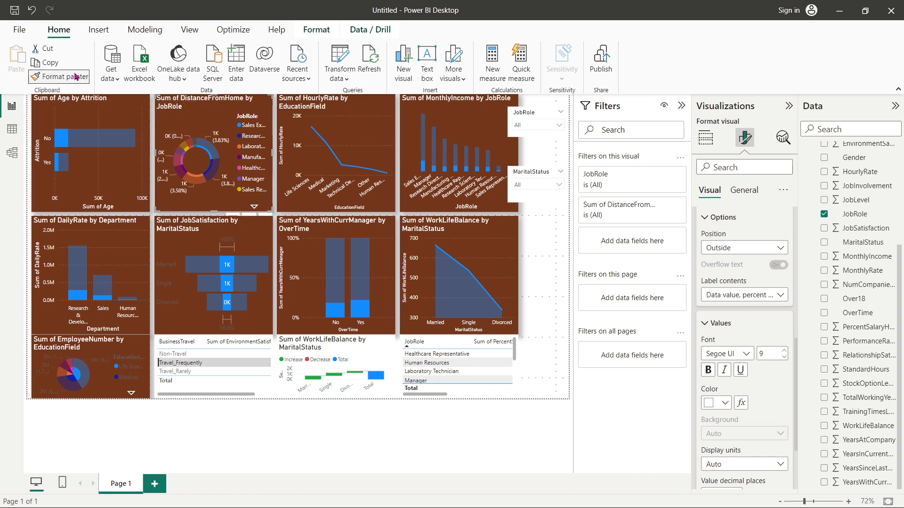
left_click(103, 381)
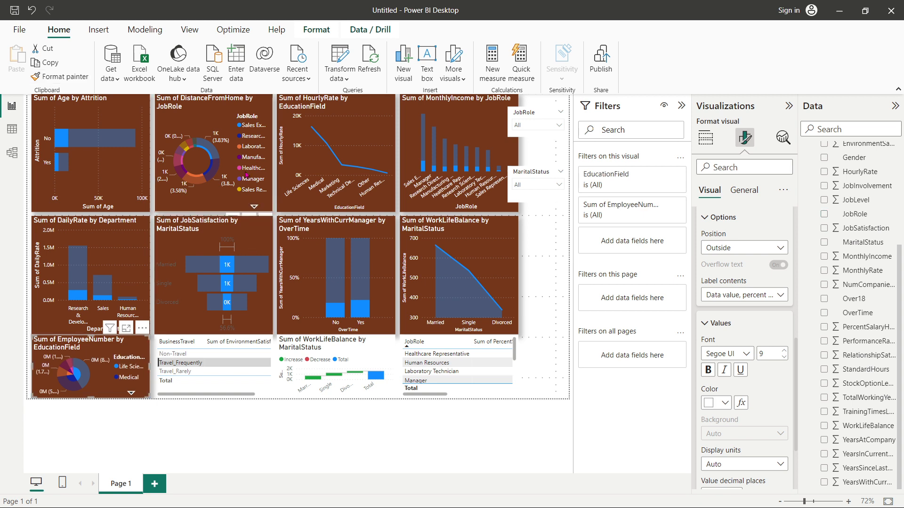
left_click(195, 111)
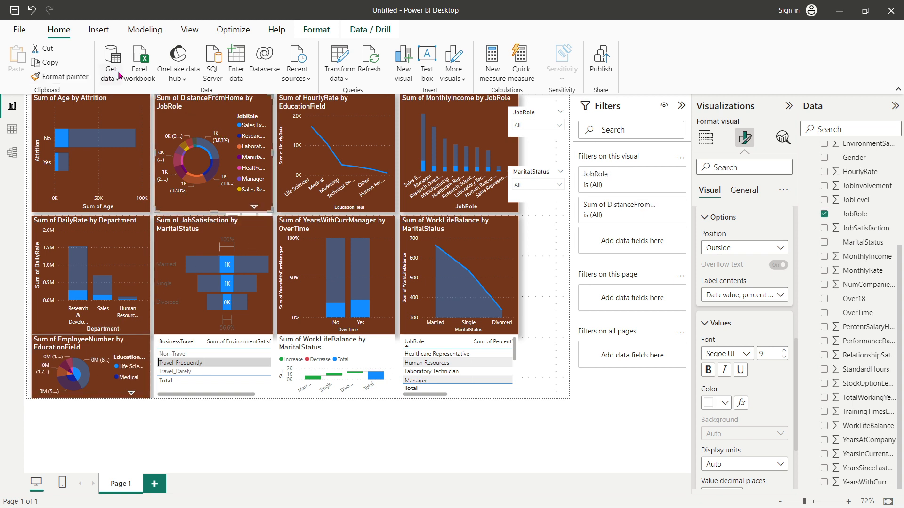
left_click(60, 78)
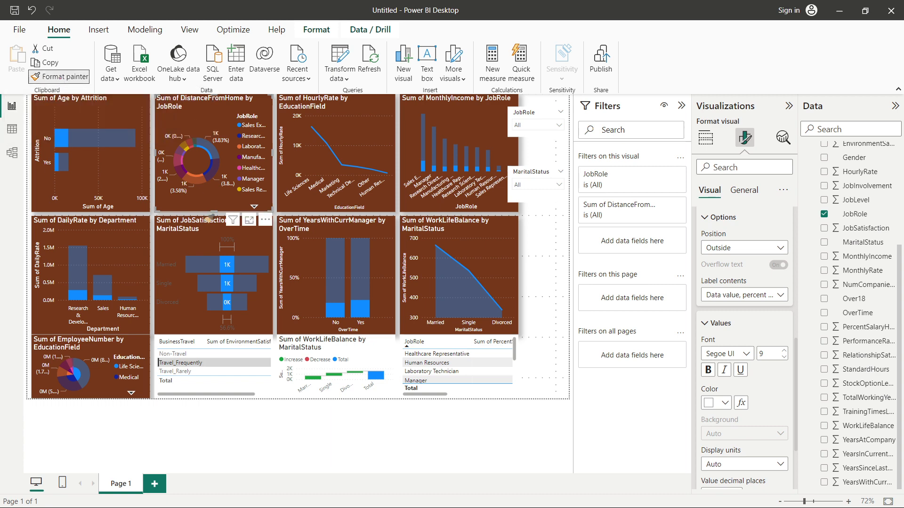
left_click(197, 243)
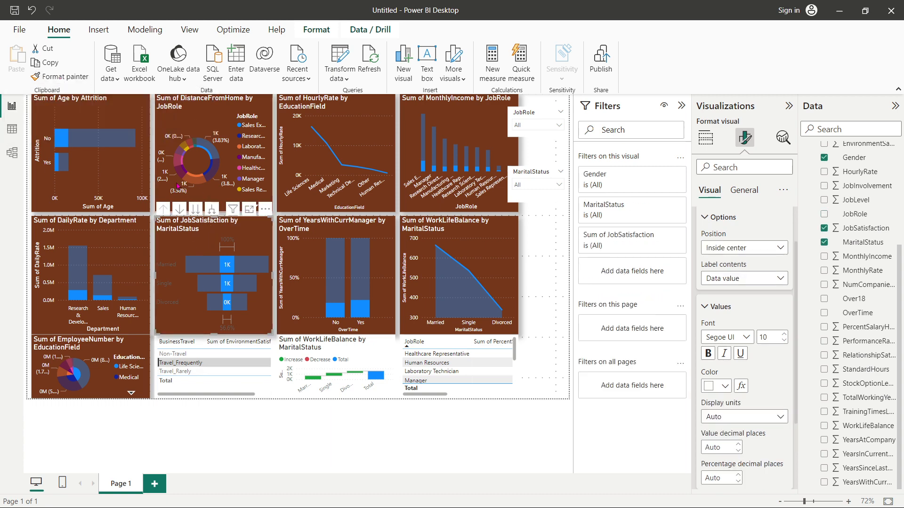
Copy the JobSatisfaction funnel's formatting onto the BusinessTravel table and the WorkLifeBalance by MaritalStatus waterfall chart.
left_click(59, 77)
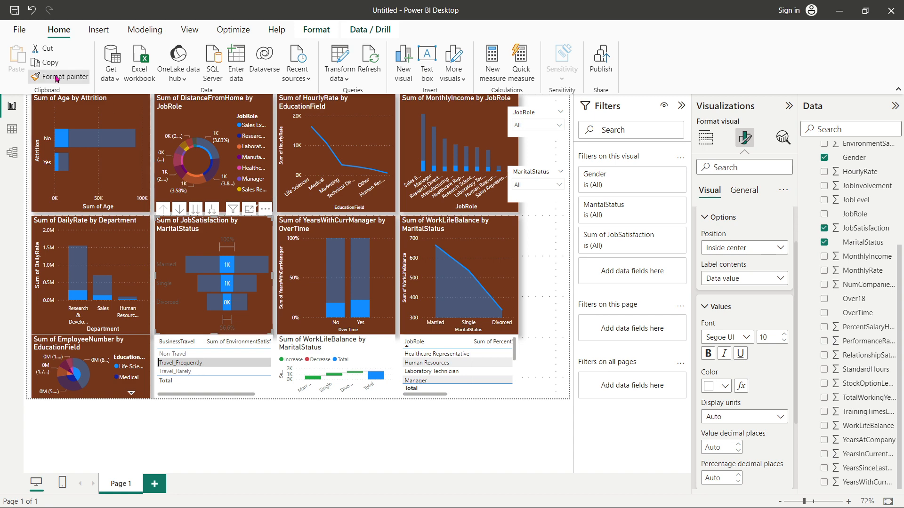
left_click(203, 387)
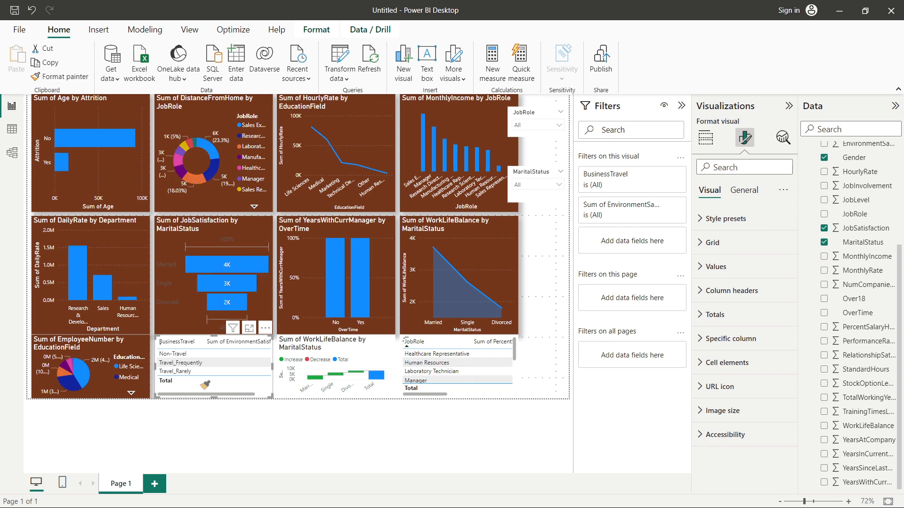
left_click(166, 237)
left_click(72, 79)
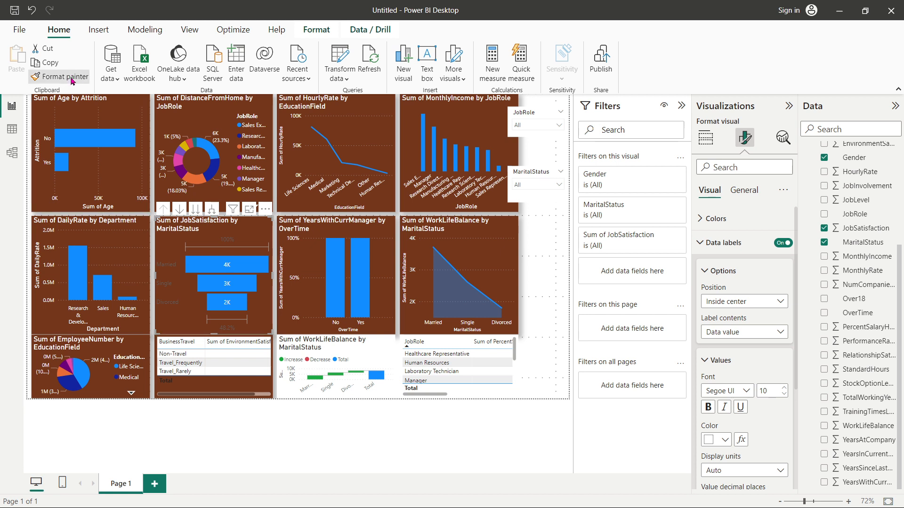
left_click(380, 348)
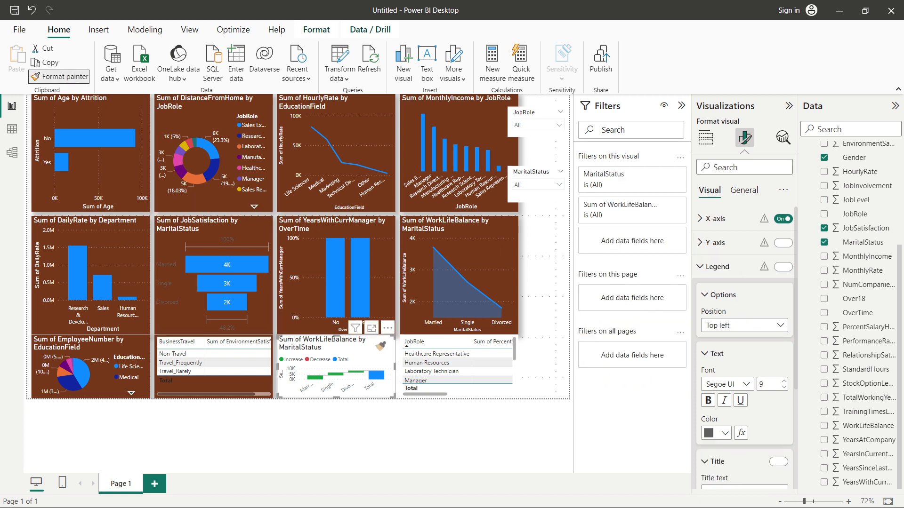
Copy formatting onto the WorkLifeBalance by MaritalStatus area chart from the waterfall chart and the DistanceFromHome donut chart with Format painter.
left_click(67, 78)
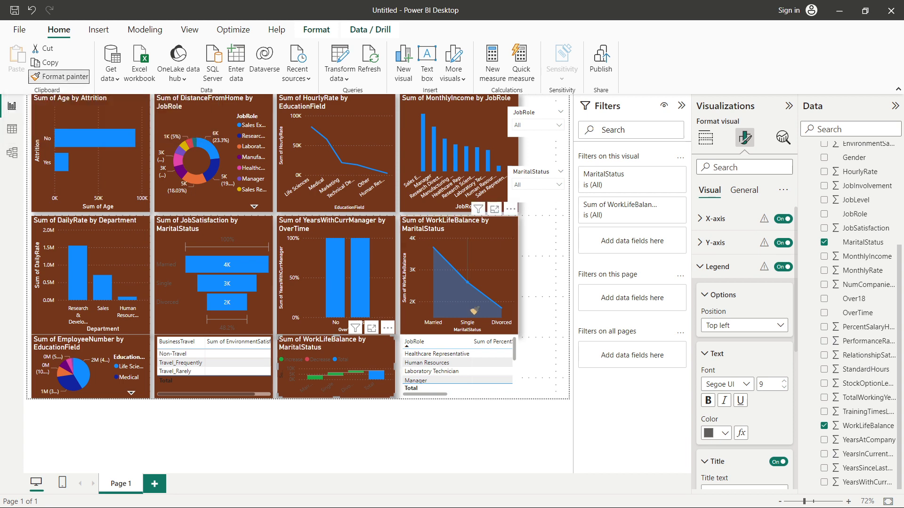
left_click(468, 335)
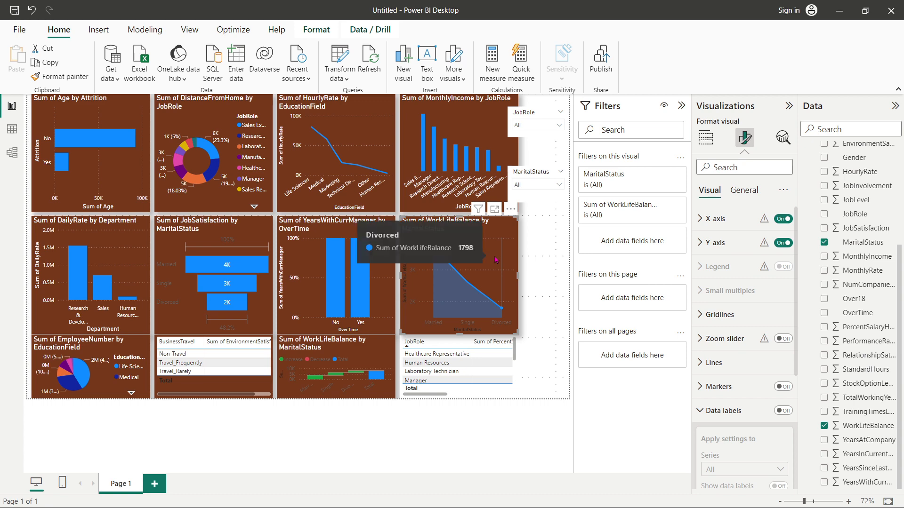
left_click(209, 112)
left_click(71, 77)
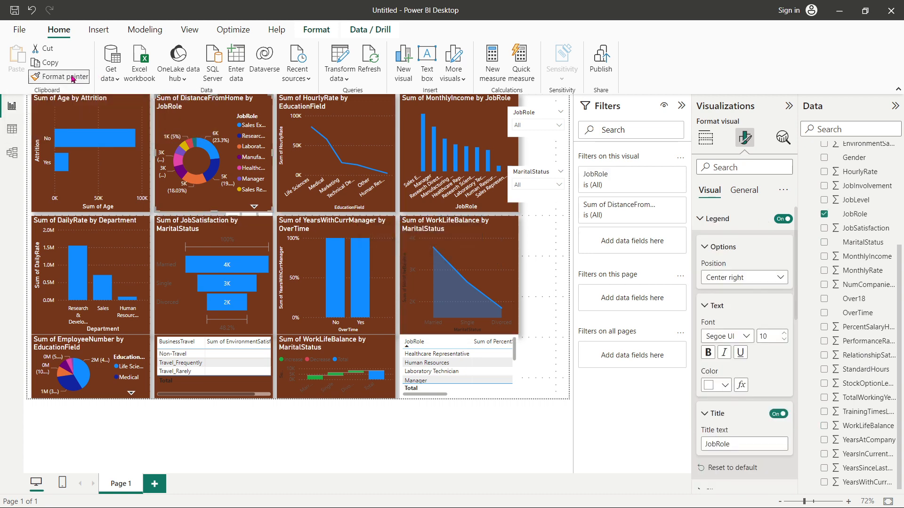
left_click(469, 243)
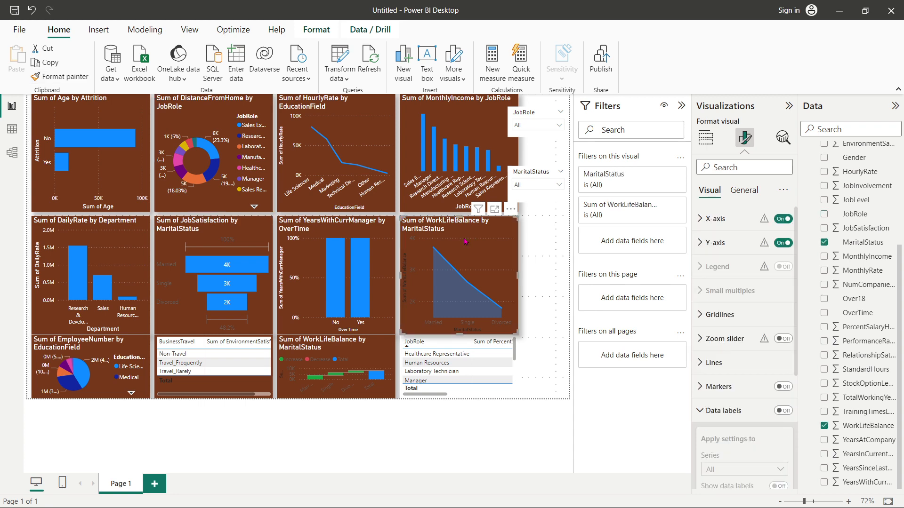
Set the X-axis values and X-axis title of the WorkLifeBalance by MaritalStatus area chart to white.
left_click(701, 221)
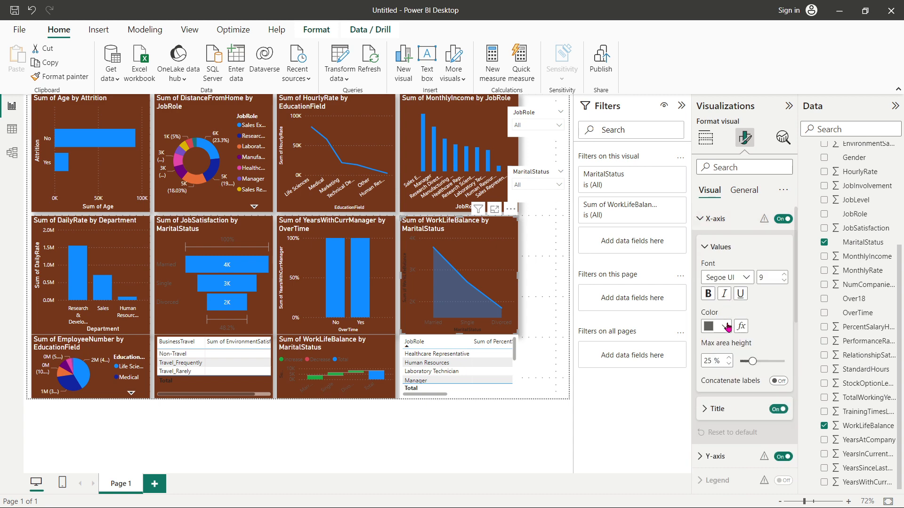
left_click(727, 329)
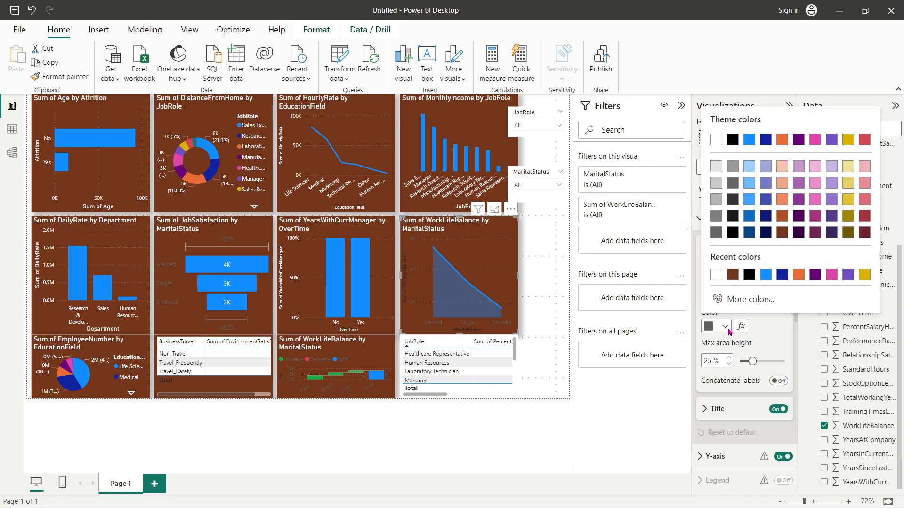
left_click(717, 276)
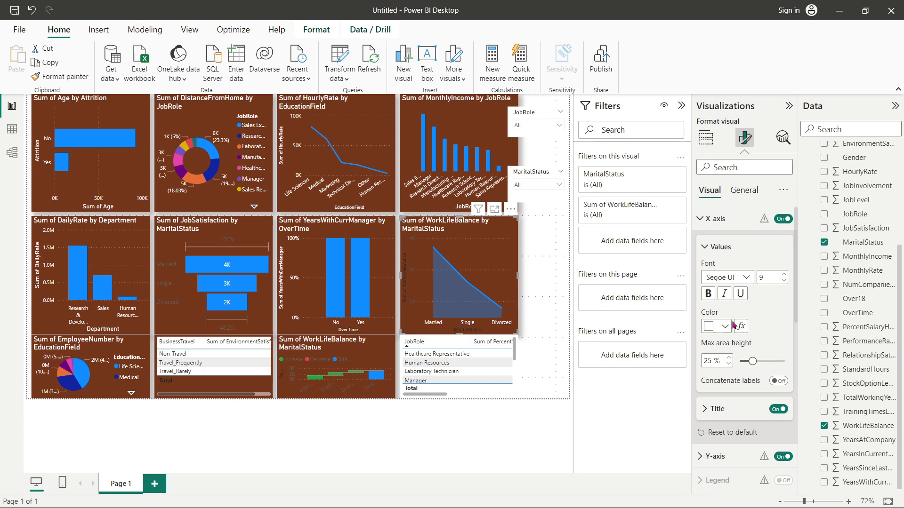
left_click(705, 410)
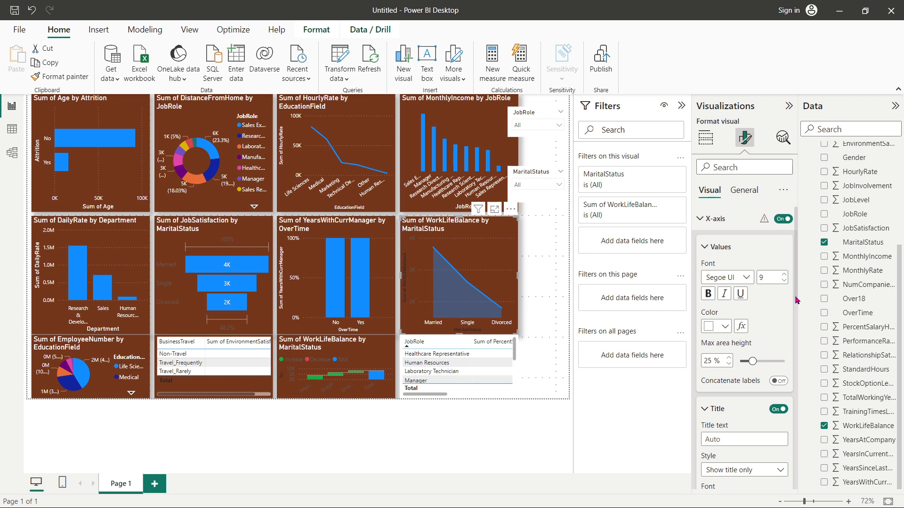
scroll(754, 321, "down", 5)
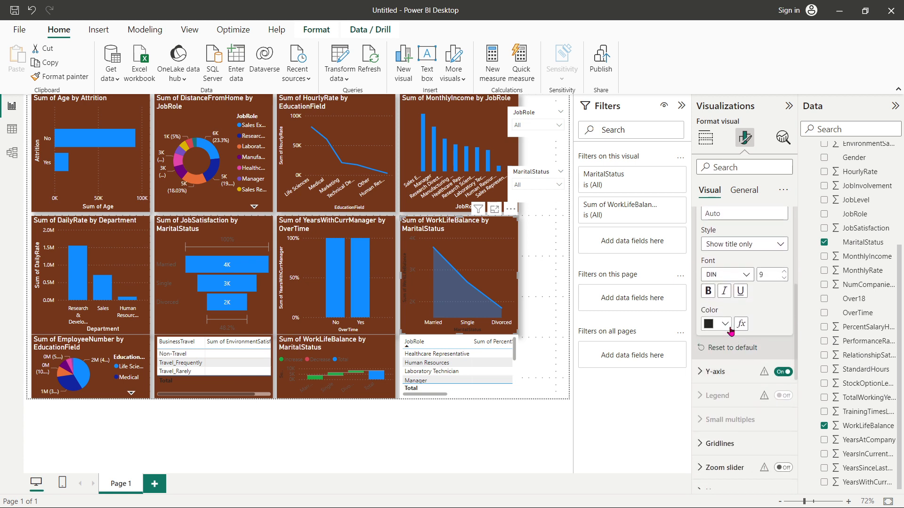
left_click(725, 324)
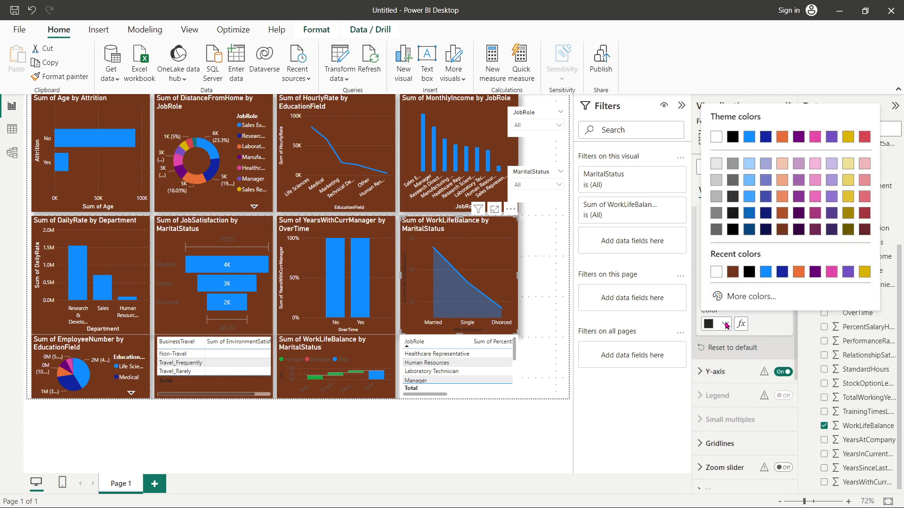
left_click(717, 272)
Set the Y-axis values and Y-axis title of the WorkLifeBalance by MaritalStatus area chart to white.
left_click(700, 373)
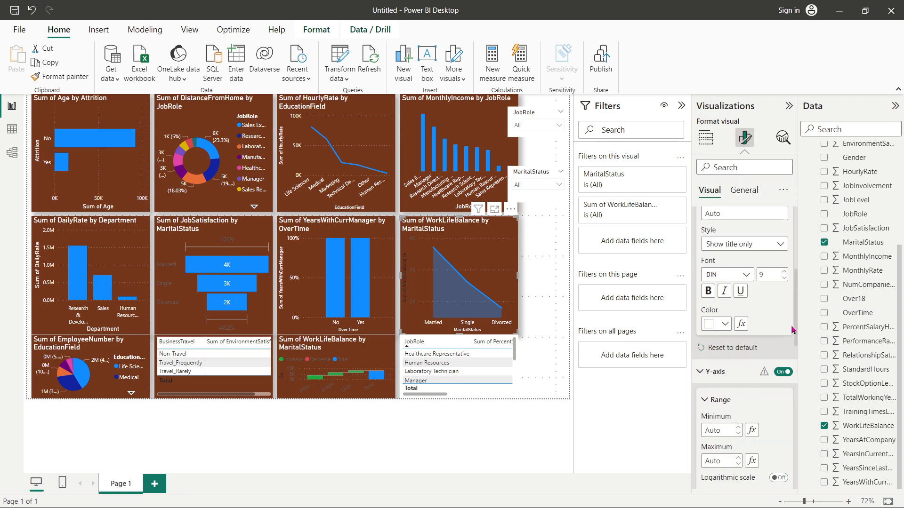
scroll(794, 325, "down", 8)
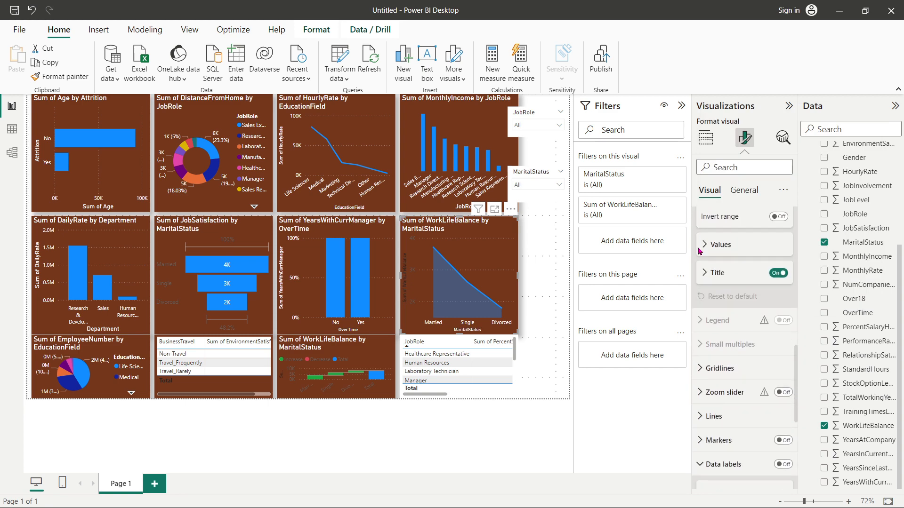
left_click(708, 248)
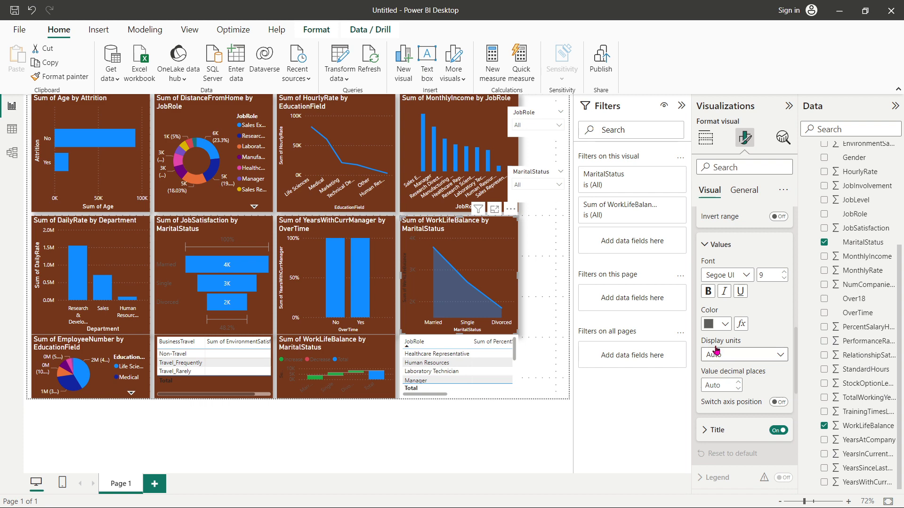
left_click(725, 325)
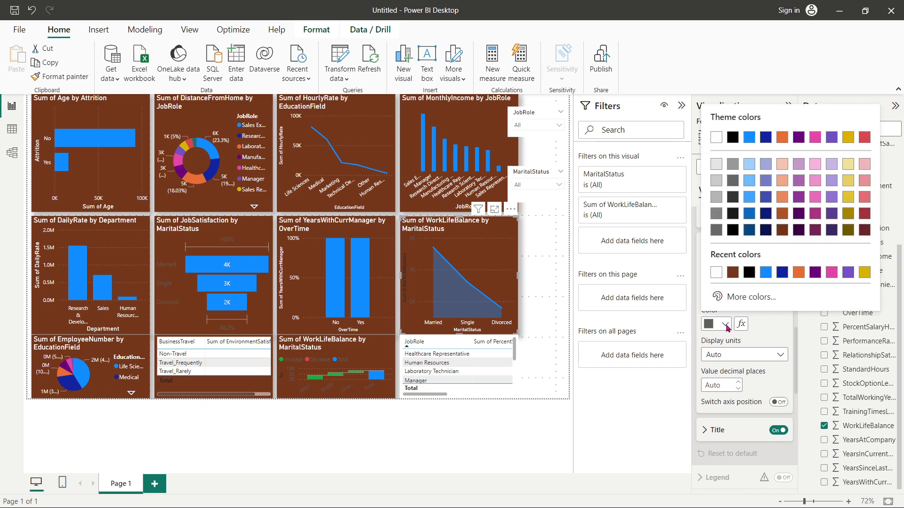
left_click(716, 273)
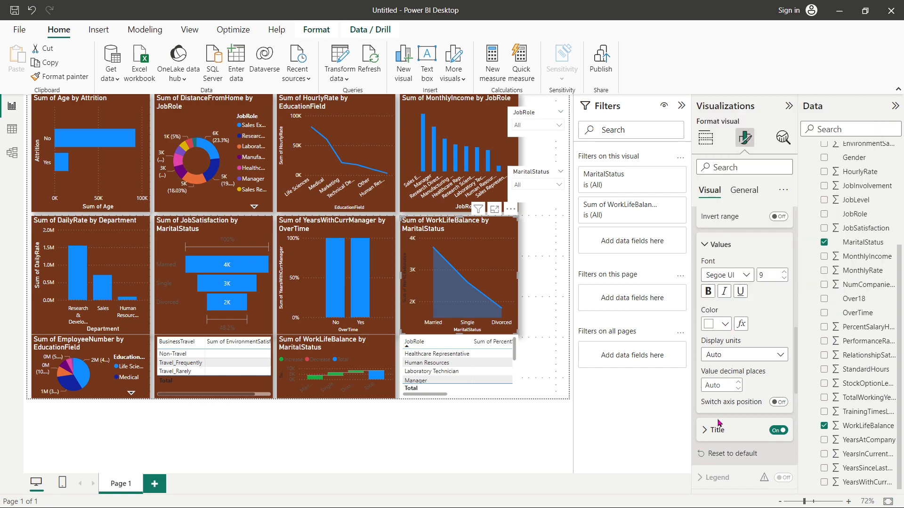
left_click(706, 430)
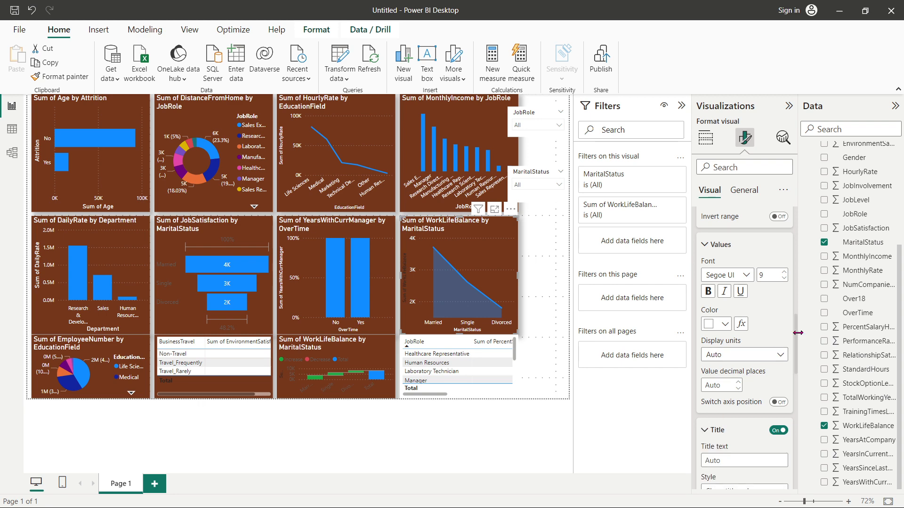
left_click_drag(795, 338, 797, 401)
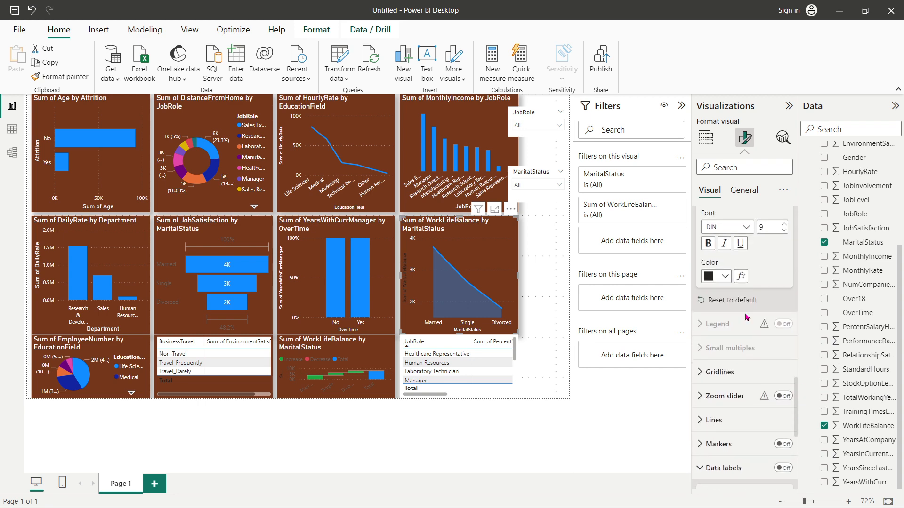
left_click(725, 277)
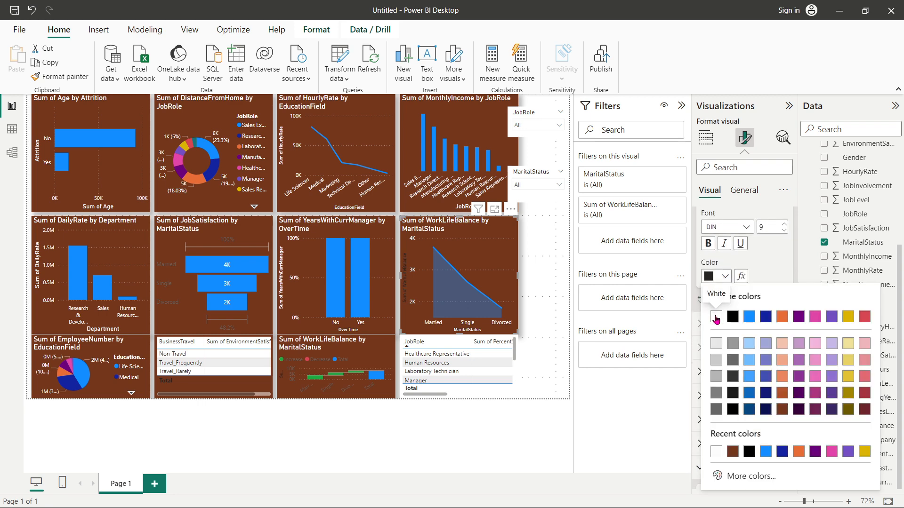
left_click(716, 318)
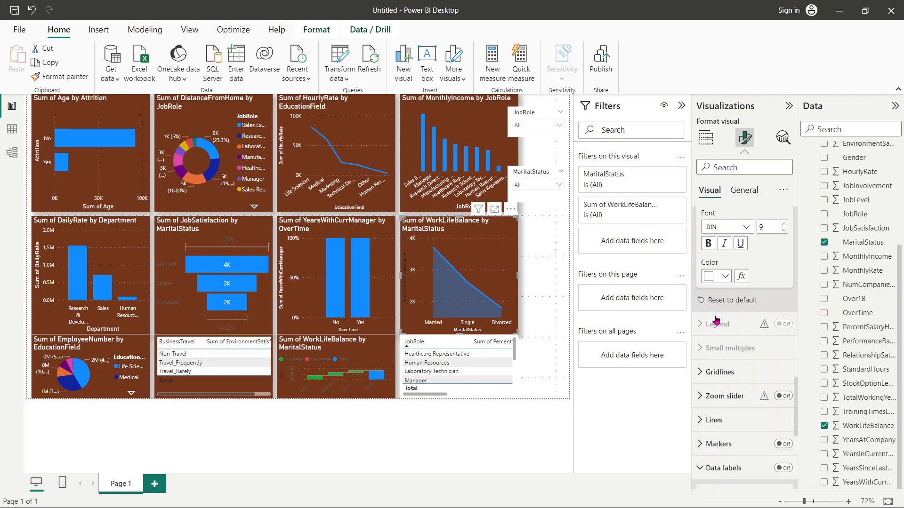
left_click(542, 270)
Copy the MonthlyIncome by JobRole column chart's formatting onto the JobRole and MaritalStatus slicers with Format painter.
left_click(469, 125)
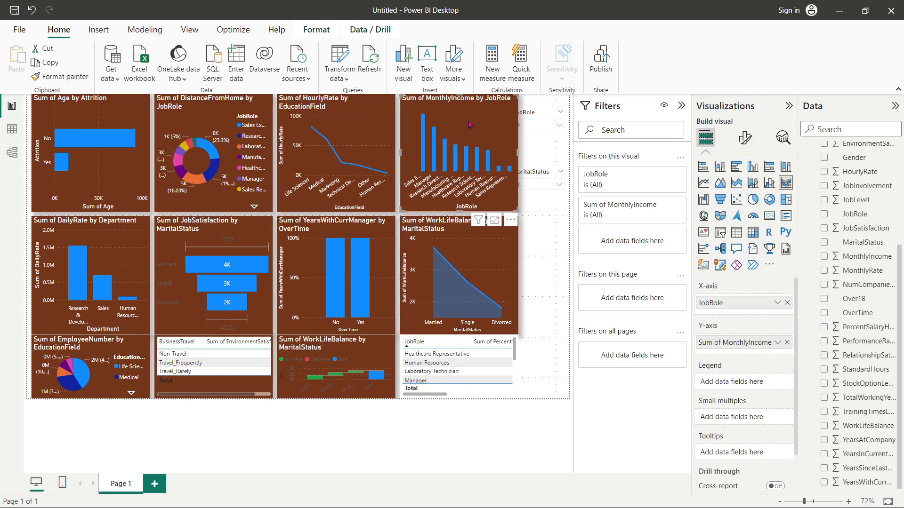
left_click(66, 77)
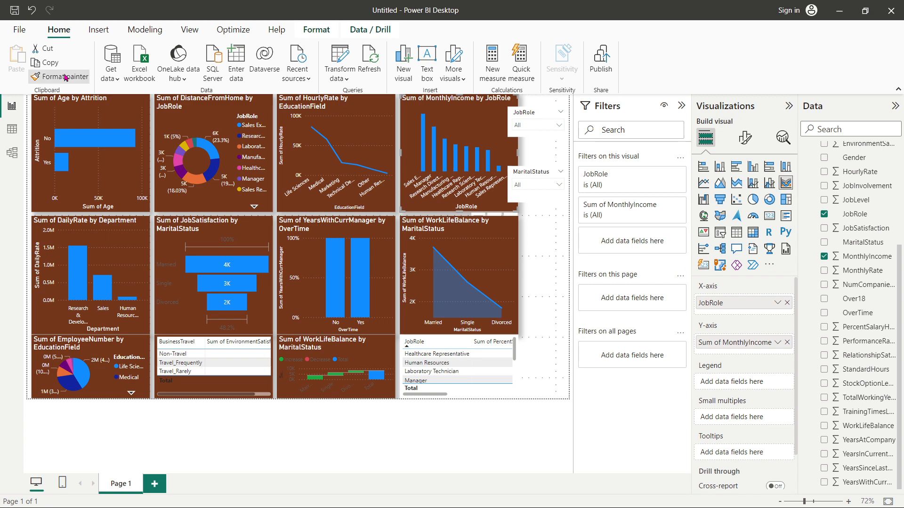
left_click(541, 111)
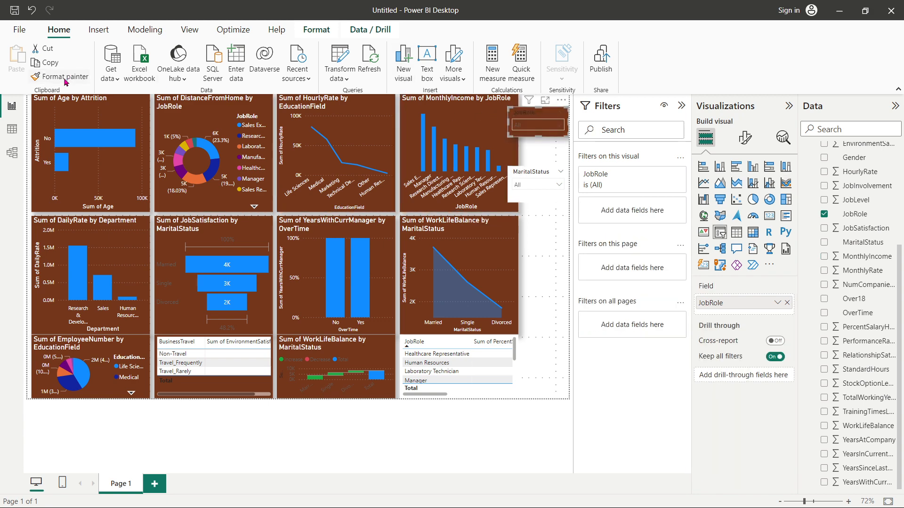
left_click(469, 133)
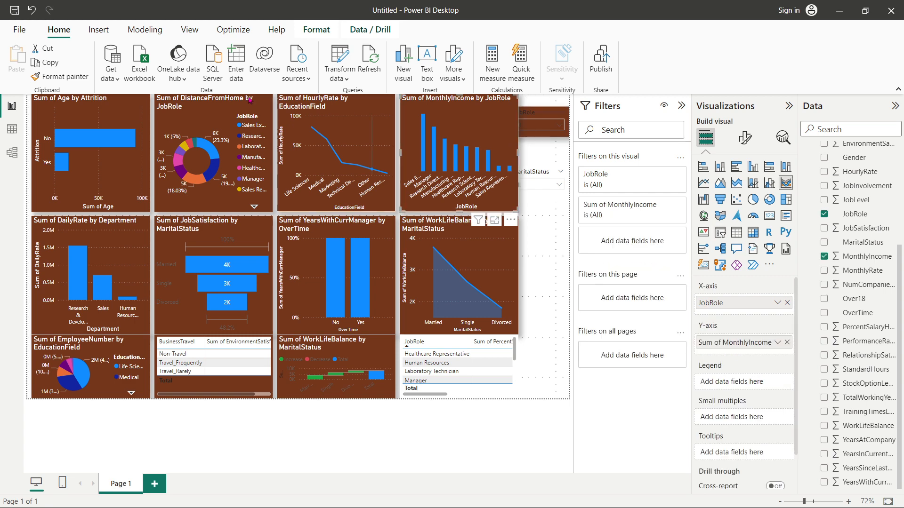
left_click(83, 78)
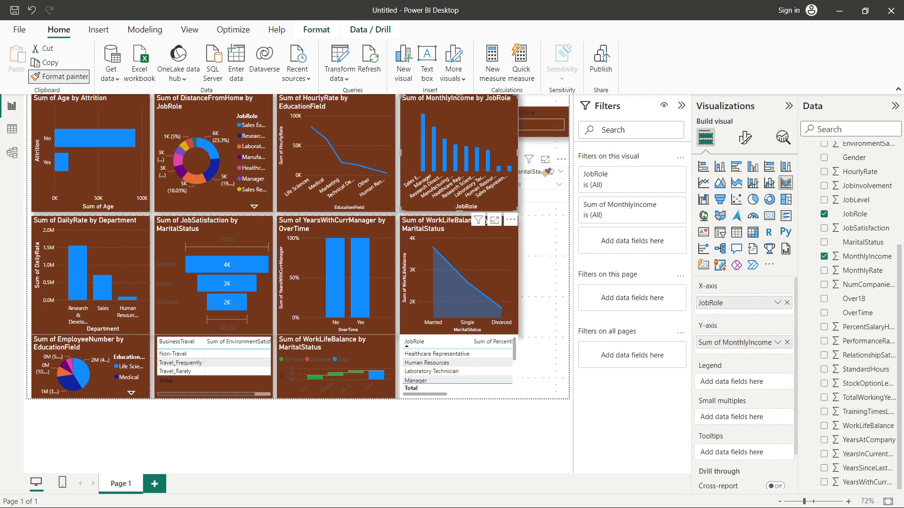
left_click(544, 175)
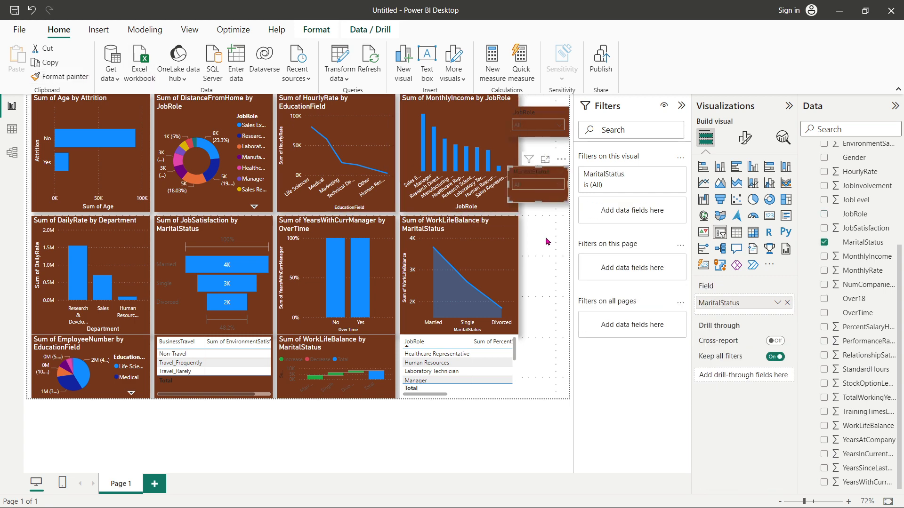
Filter the report to Human Resources with the JobRole slicer.
left_click(561, 125)
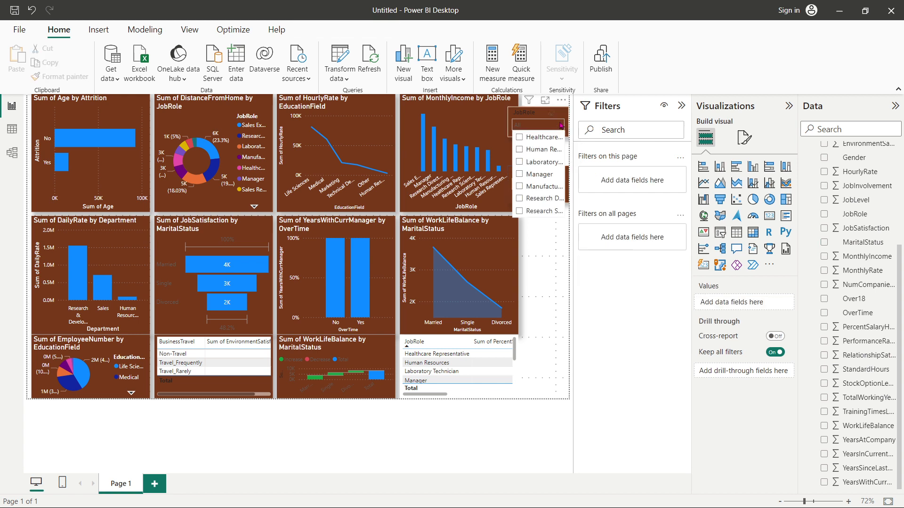
left_click(519, 150)
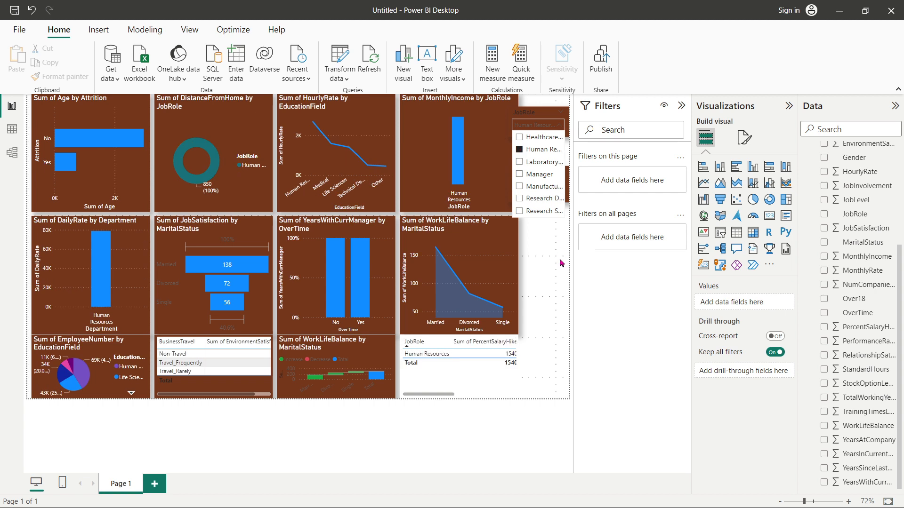
left_click(540, 246)
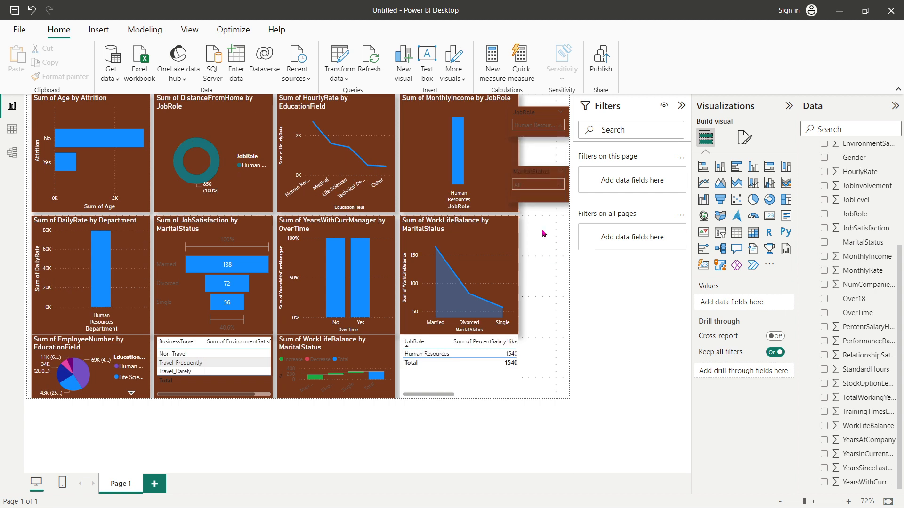
Filter the report to Married with the MaritalStatus slicer.
left_click(555, 185)
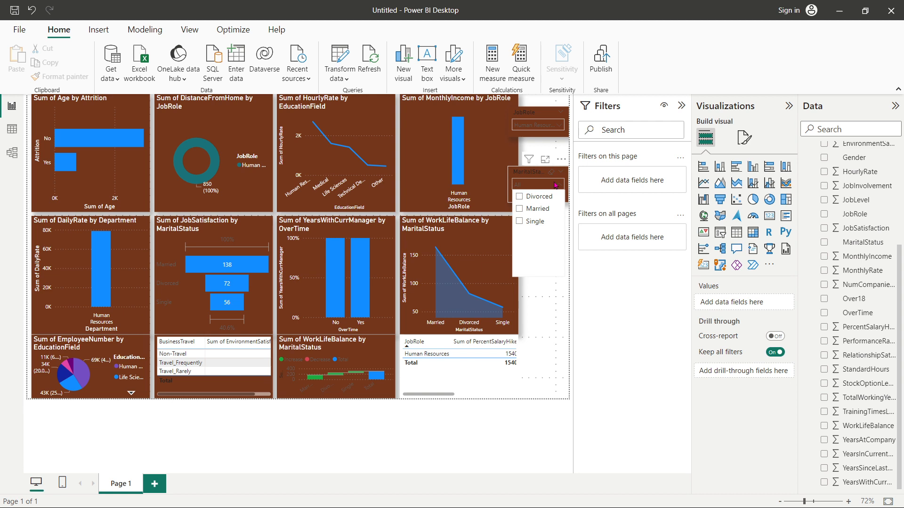
left_click(519, 209)
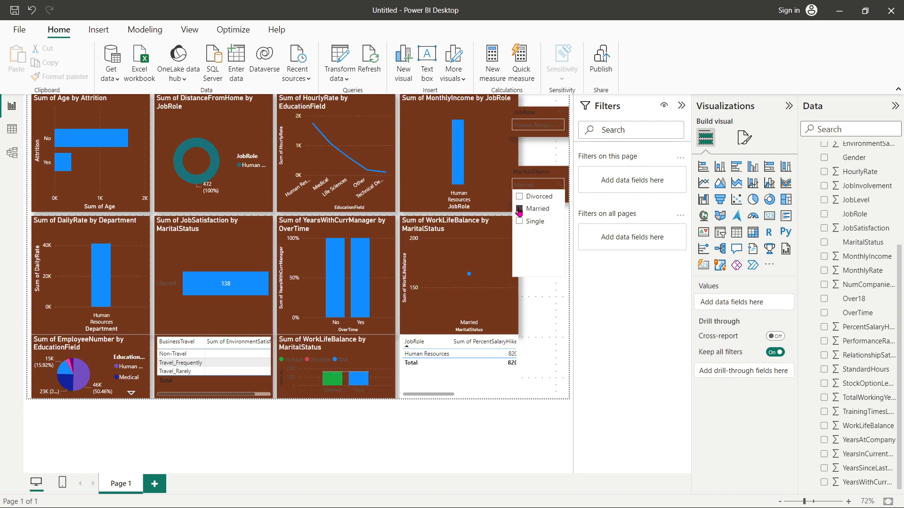
left_click(550, 312)
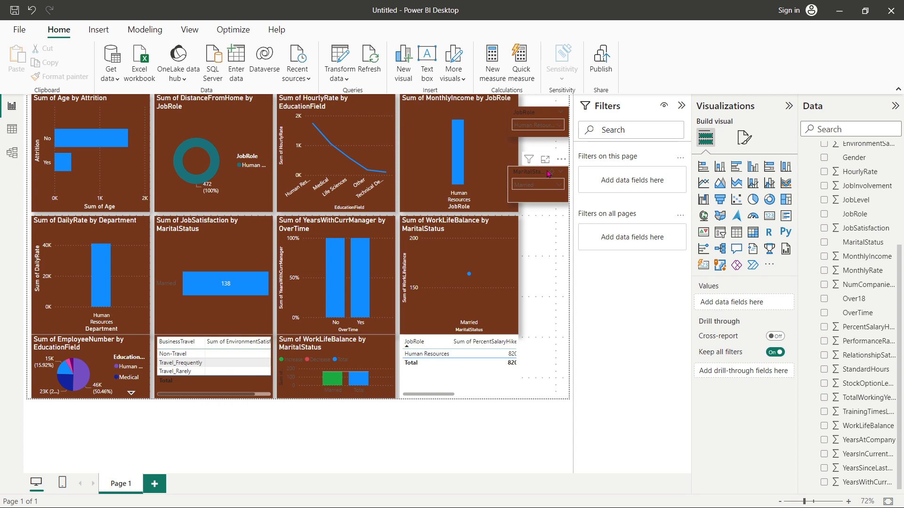
Clear the Married selection from the MaritalStatus slicer.
mouse_move(529, 163)
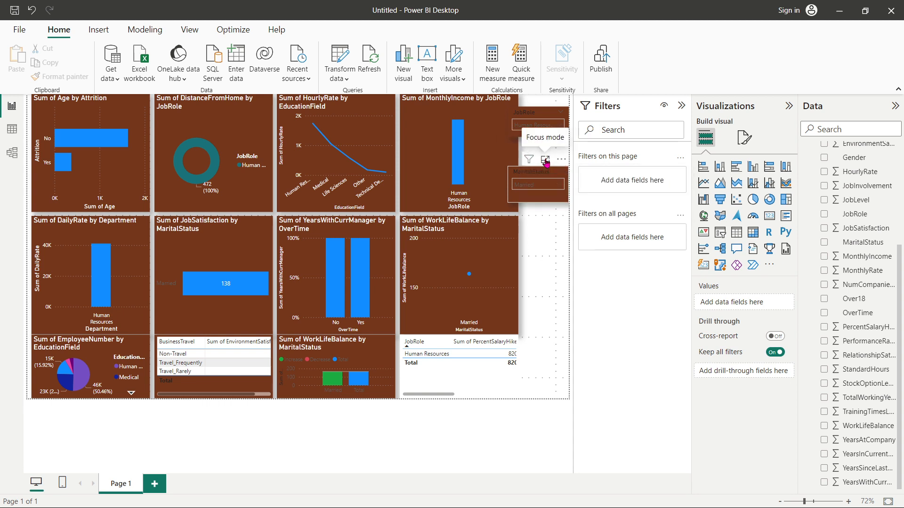
left_click(562, 161)
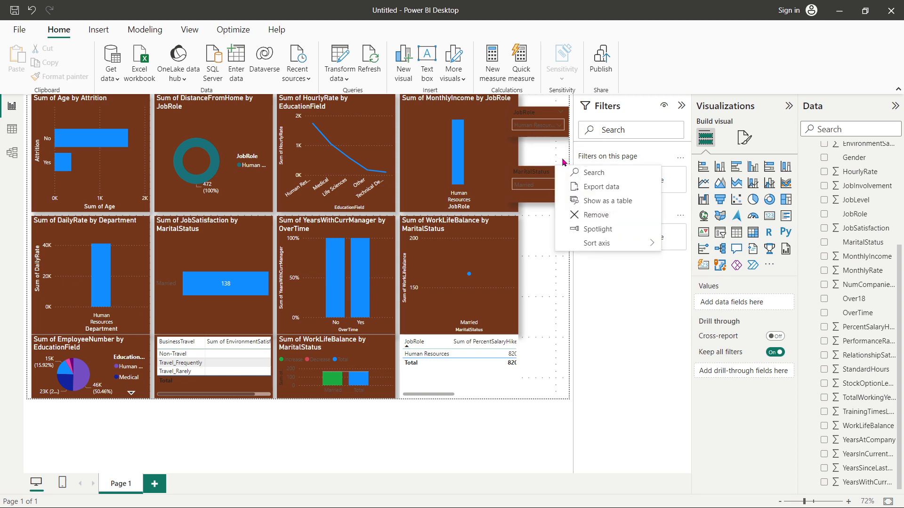
left_click(532, 195)
left_click(544, 185)
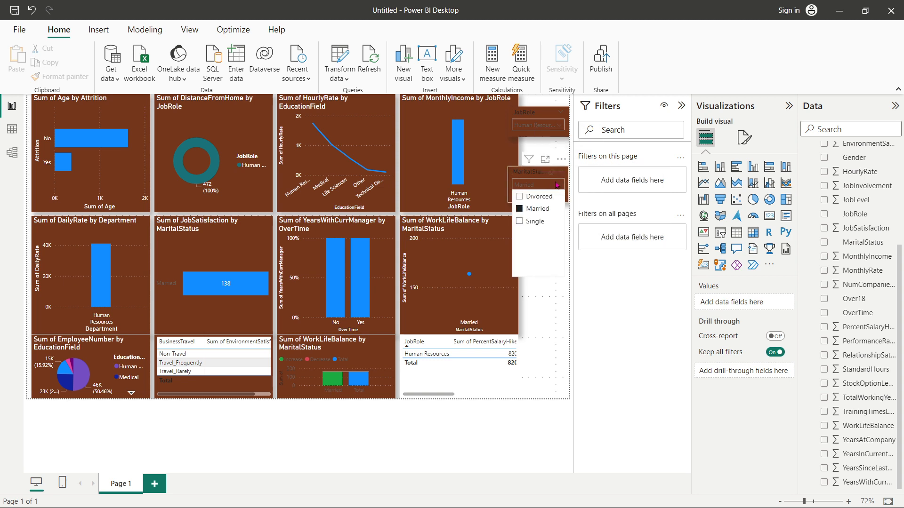
left_click(520, 209)
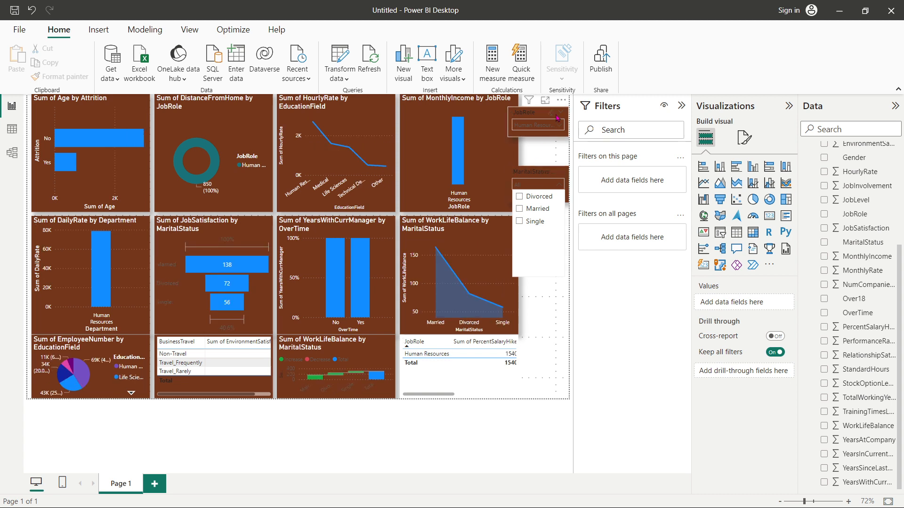
Clear the Human Resources selection from the JobRole slicer and close its list.
left_click(558, 128)
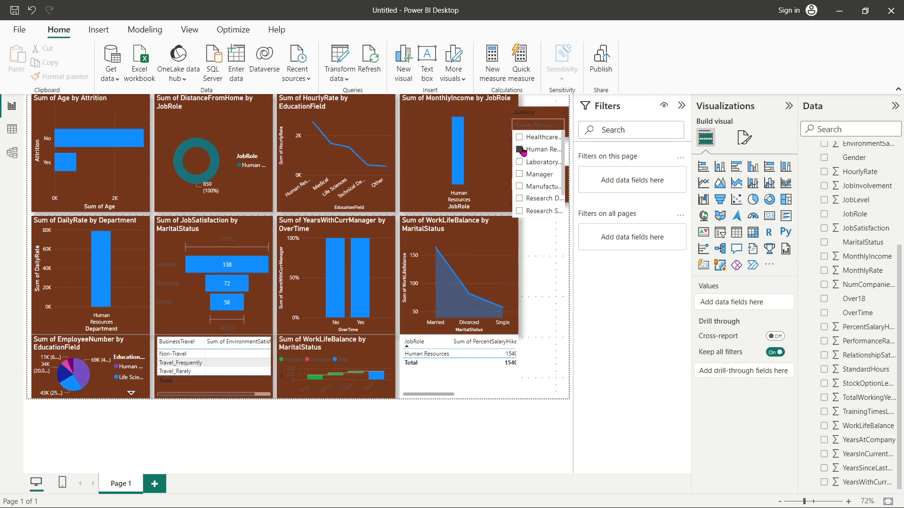
left_click(520, 149)
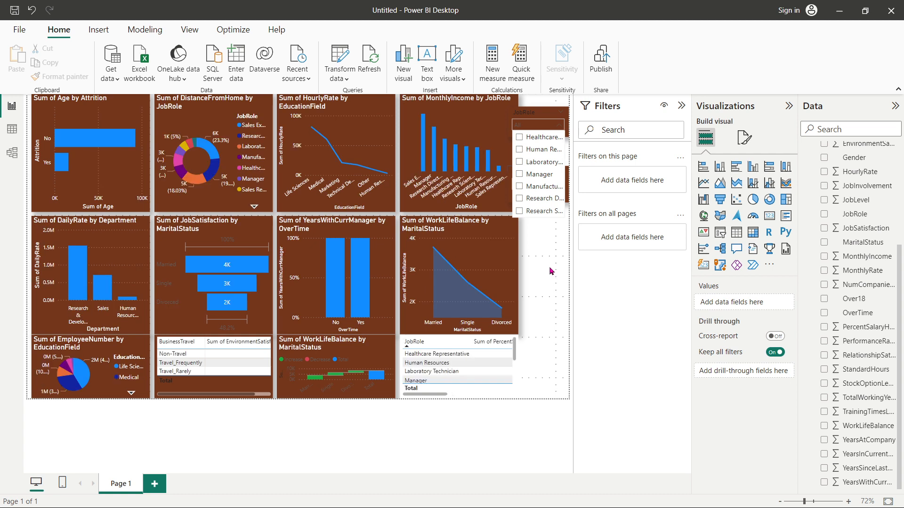
left_click(551, 272)
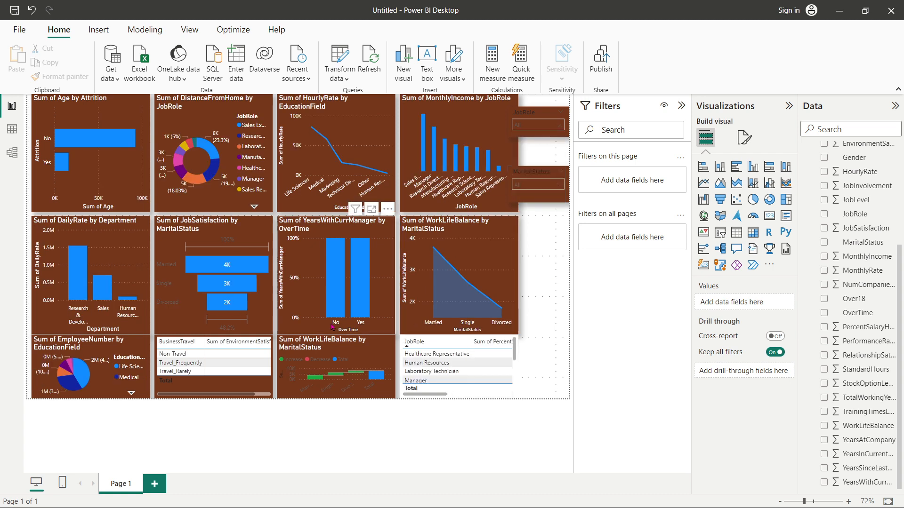
Copy the WorkLifeBalance by MaritalStatus area chart's formatting onto the JobRole table with Format painter.
left_click(471, 266)
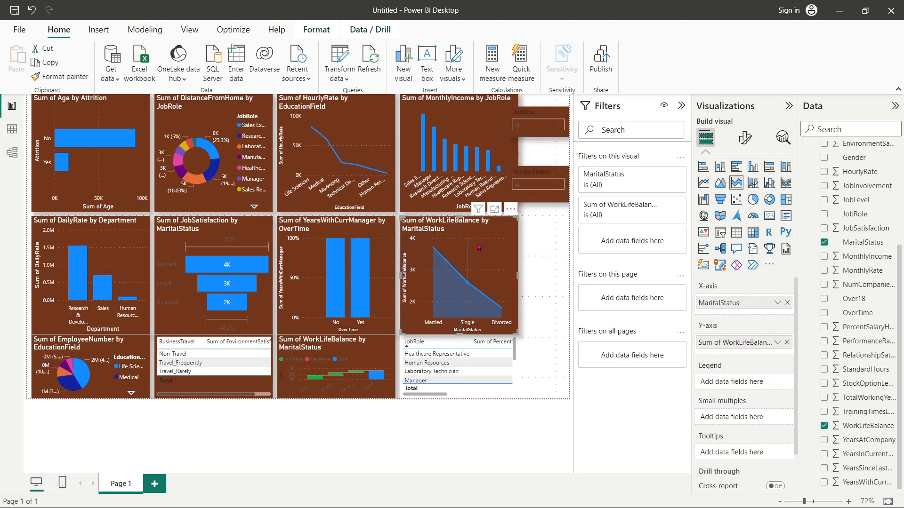
left_click(61, 77)
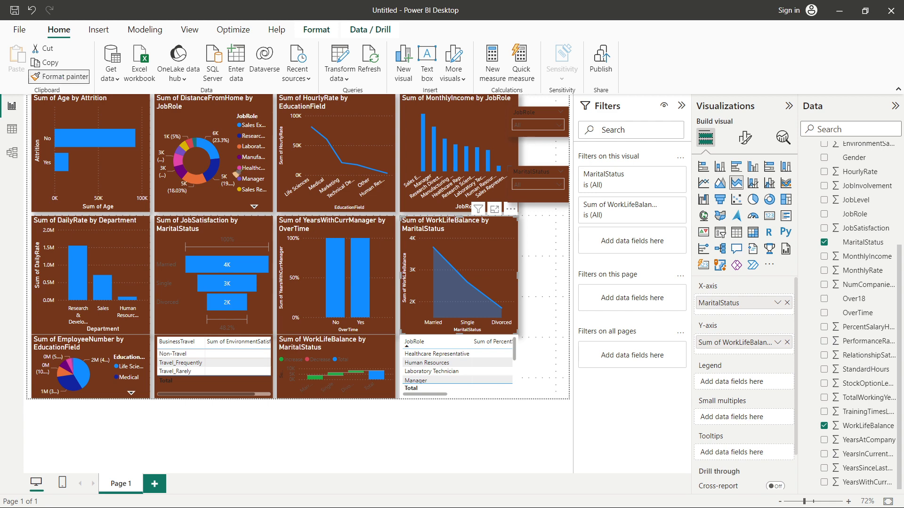
left_click(465, 343)
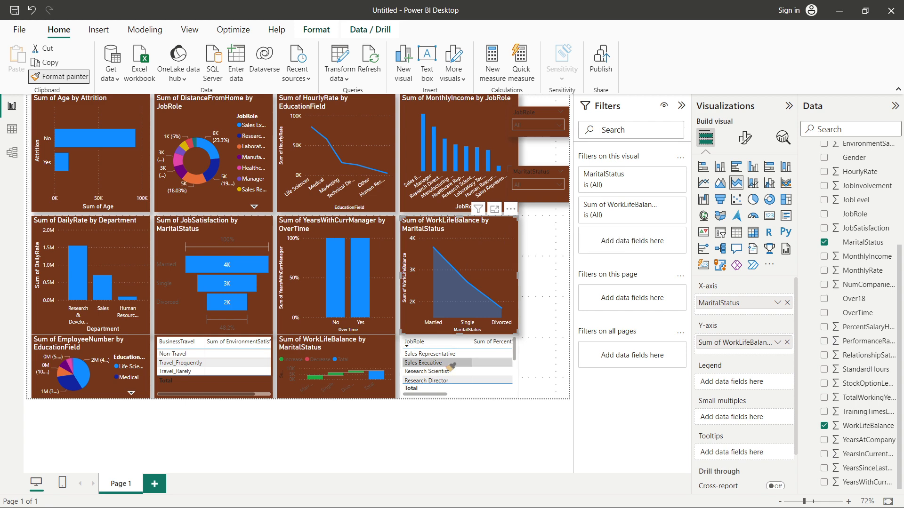
left_click(472, 388)
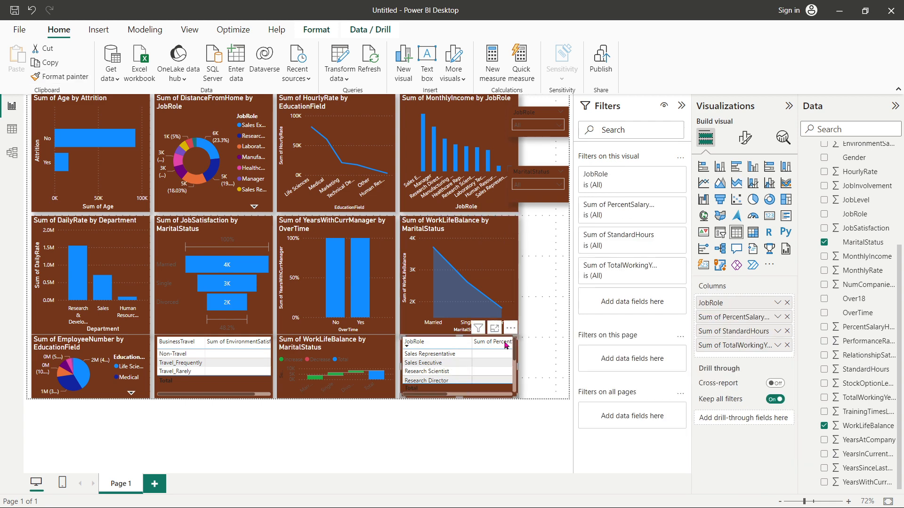
left_click(546, 287)
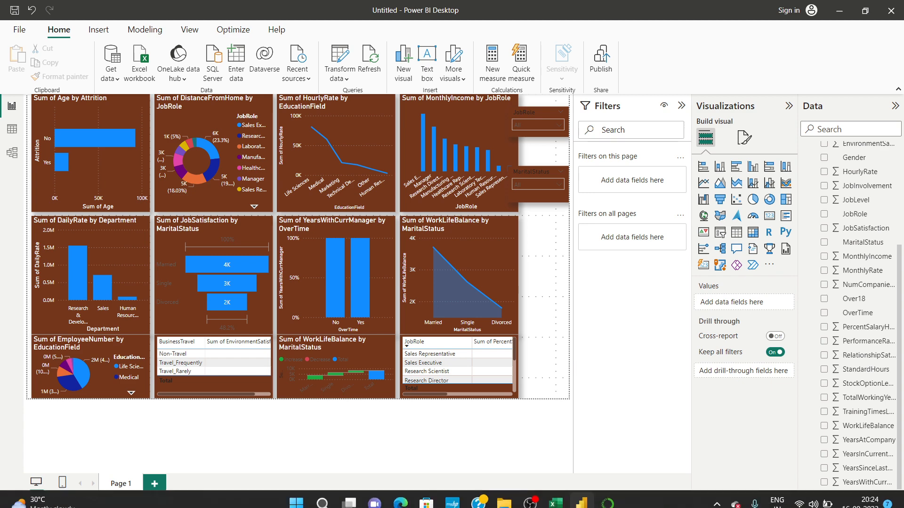
mouse_move(555, 493)
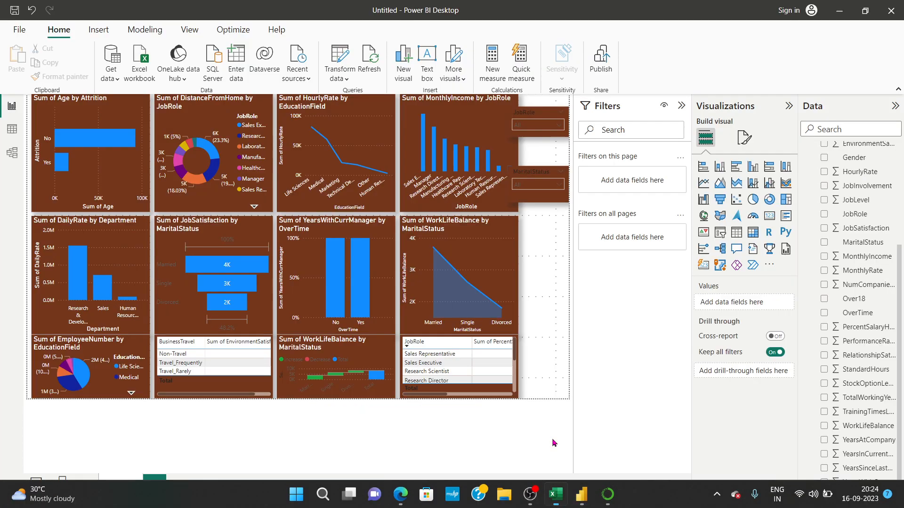
left_click(555, 438)
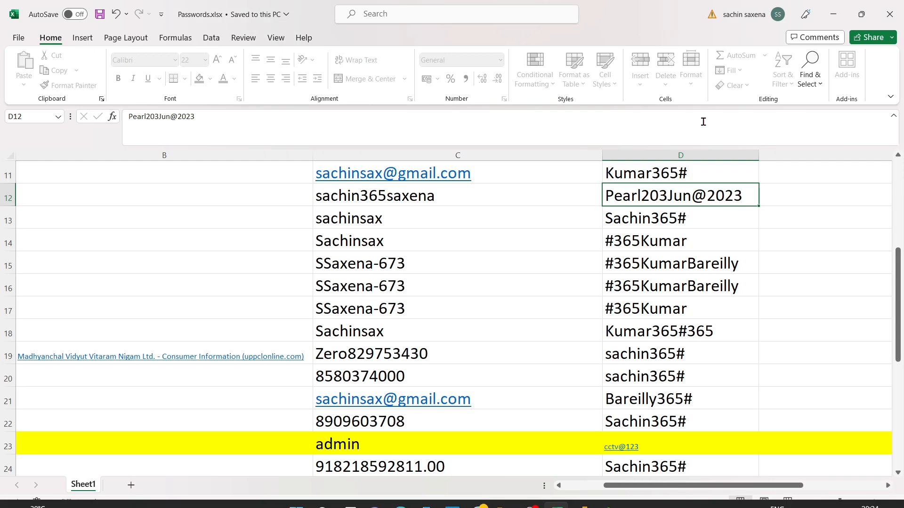
left_click(834, 14)
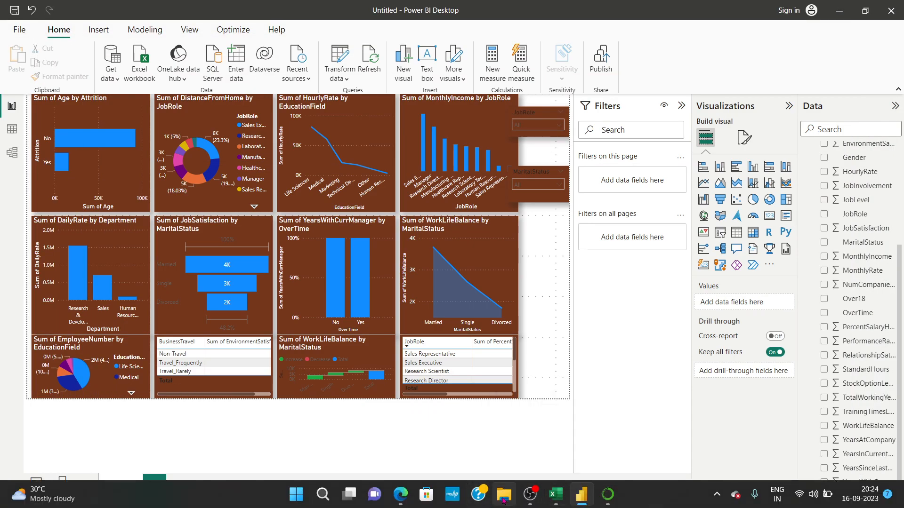
Switch to the HR_Employee_Attrition_Dataset workbook in Edge and go from the last records up to the header row.
mouse_move(400, 494)
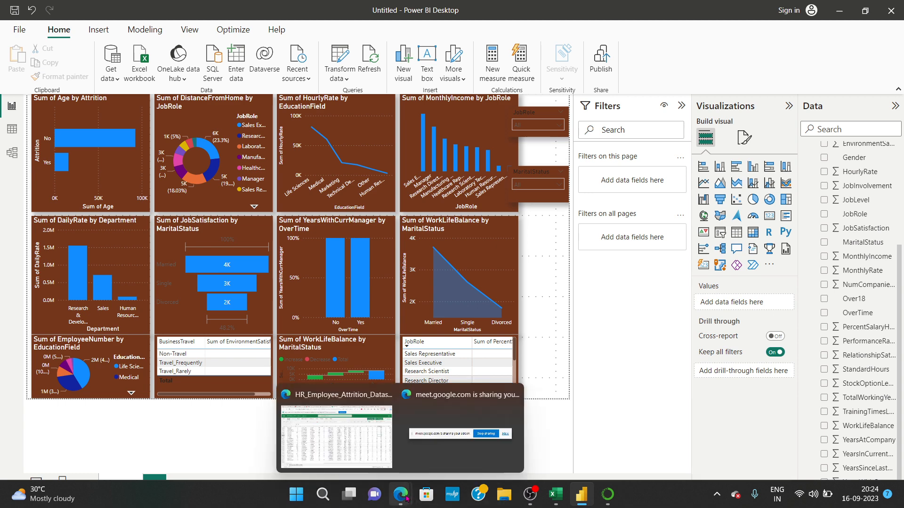
left_click(352, 435)
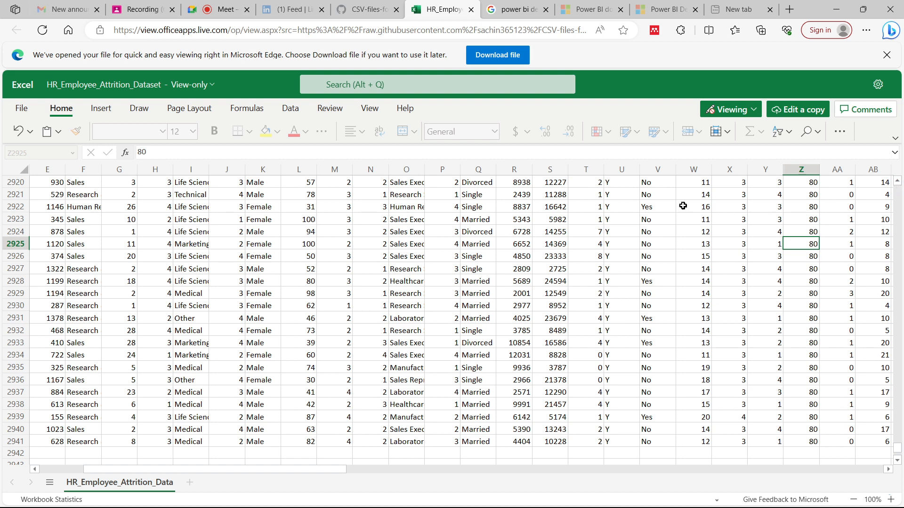
left_click(61, 232)
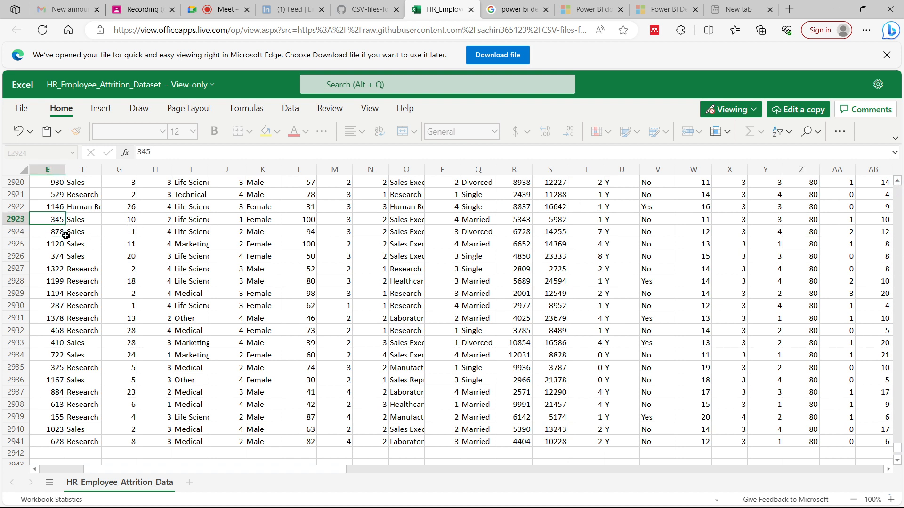
key("Down")
key("Down")
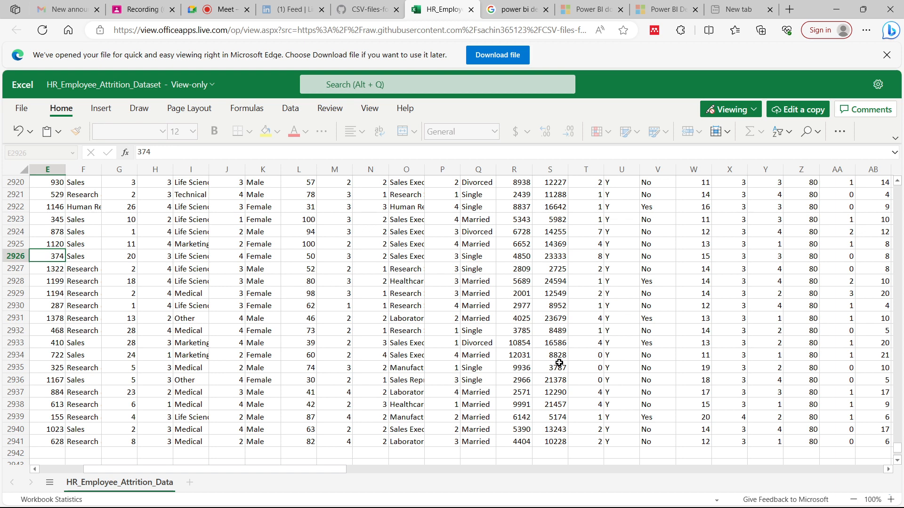
left_click_drag(900, 449, 903, 266)
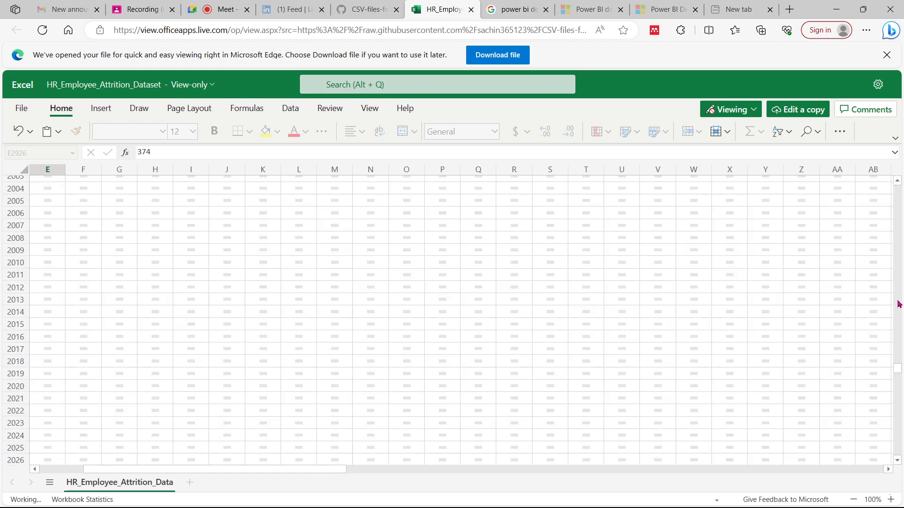
left_click_drag(897, 301, 901, 206)
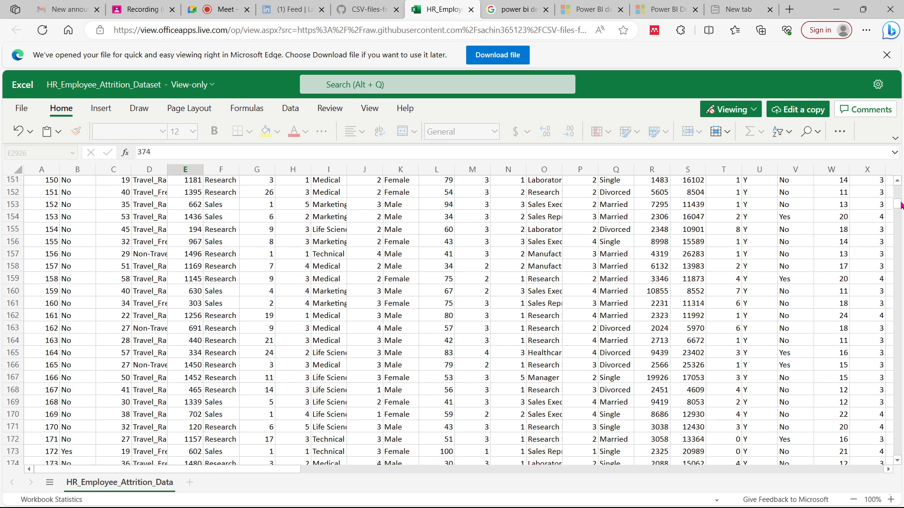
scroll(899, 180, "up", 12)
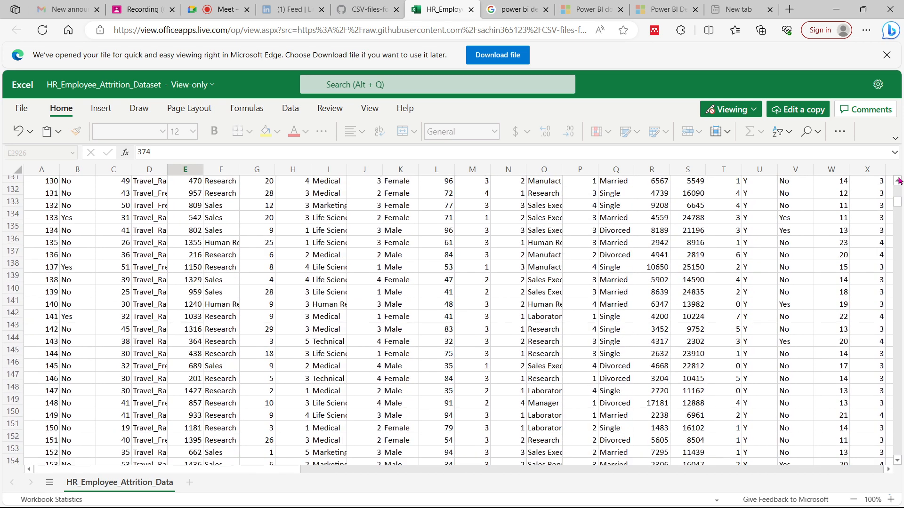
scroll(899, 180, "up", 10)
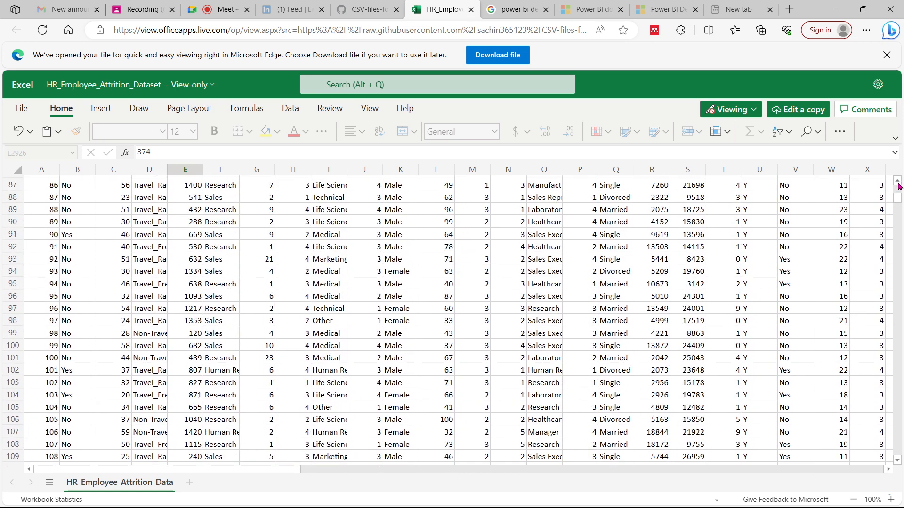
scroll(898, 189, "up", 12)
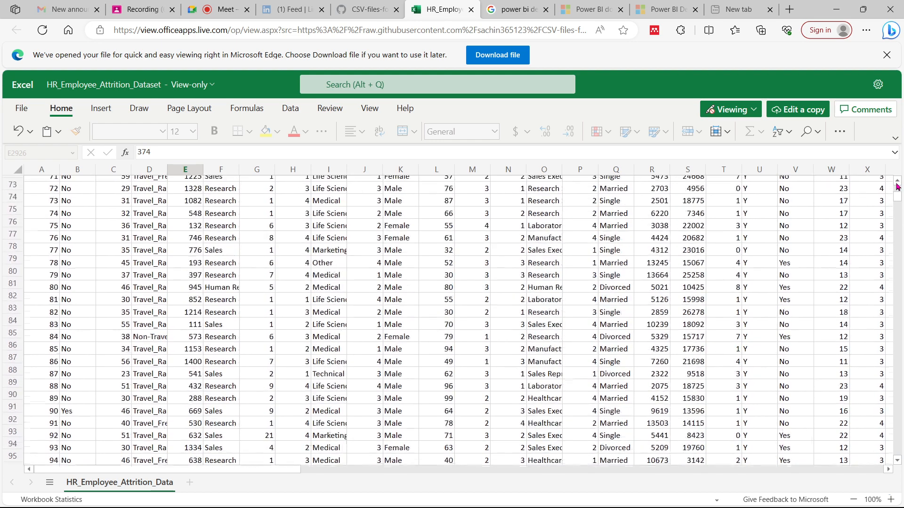
scroll(898, 187, "up", 17)
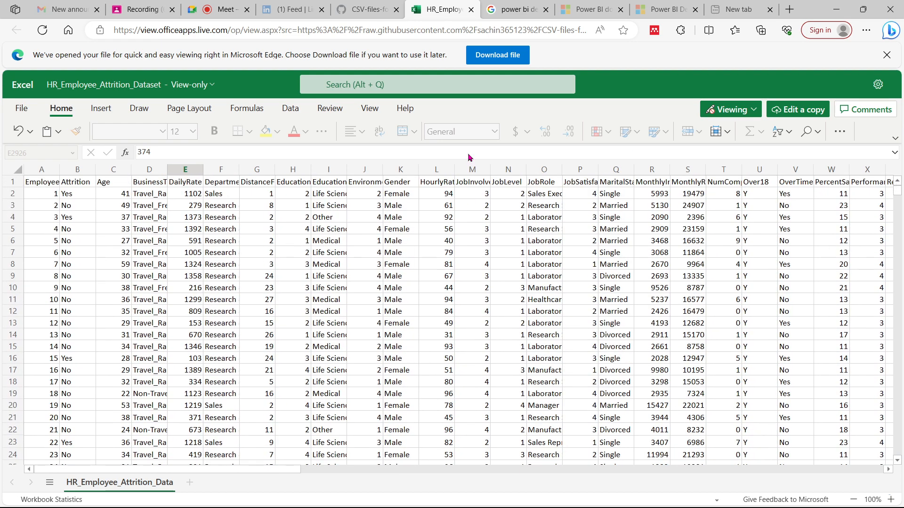
Examine the dataset's column headers one by one from Attrition through YearsWithCurrManager.
left_click(71, 180)
key("Right")
key("Right")
key("Right")
key("Right")
key("Right")
key("Right")
key("Right")
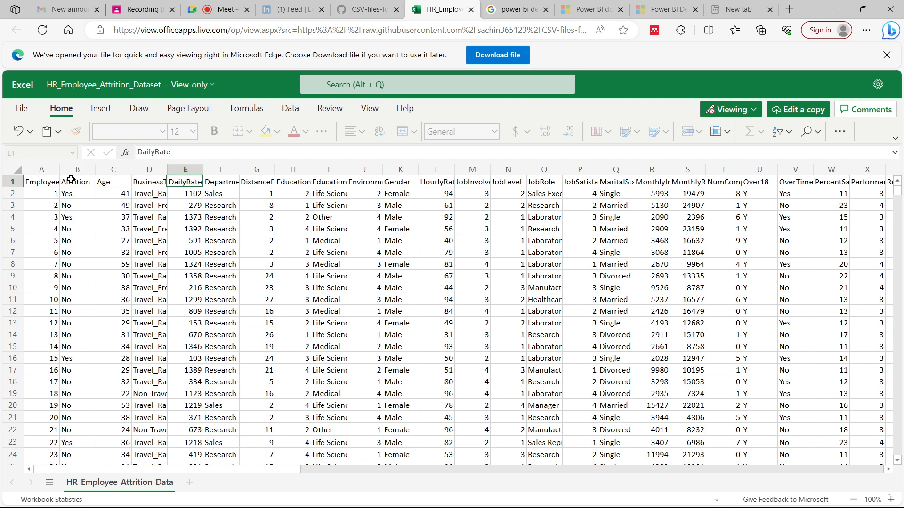
key("Right")
key("Right")
key("Right")
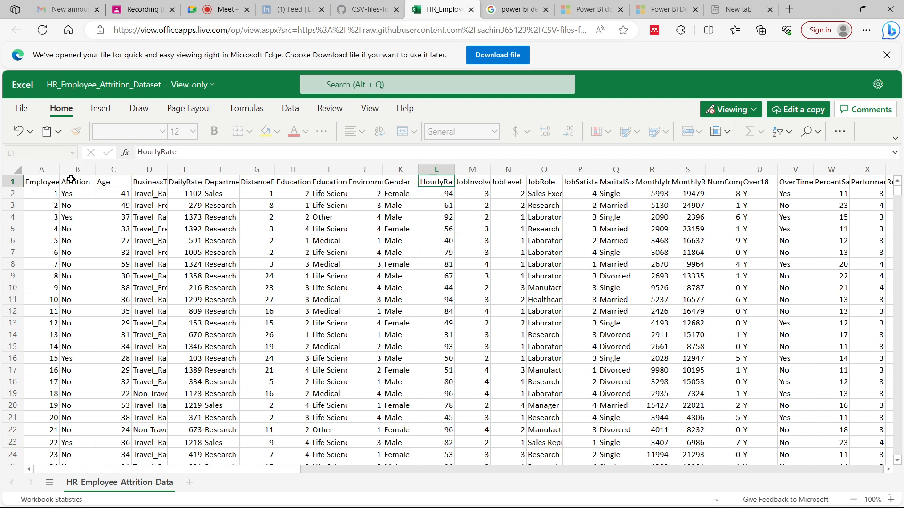
key("Right")
key("Right")
key("Right")
key("Right")
key("Right")
key("Right")
key("Right")
key("Right")
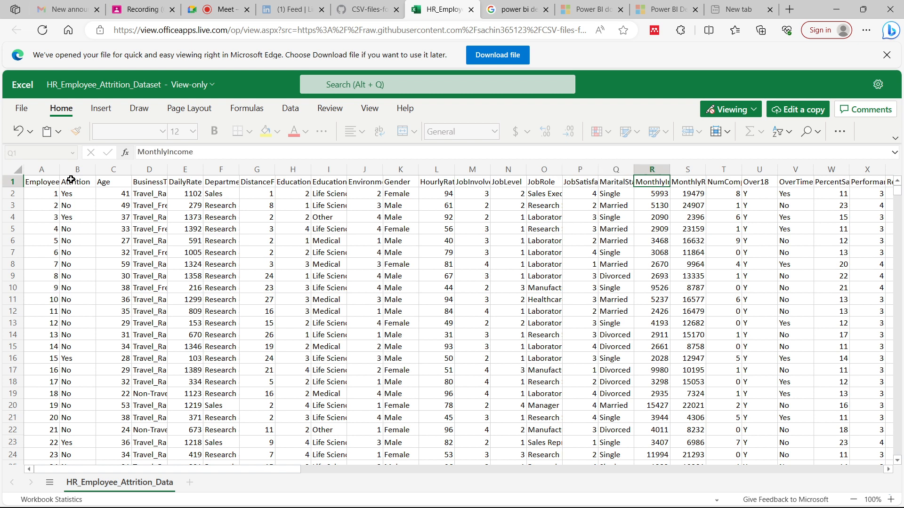
key("Right")
key("Right")
key("Right")
key("Right")
key("Right")
key("Right")
key("Right")
key("Right")
key("Right")
key("Right")
key("Right")
key("Right")
key("Right")
key("Right")
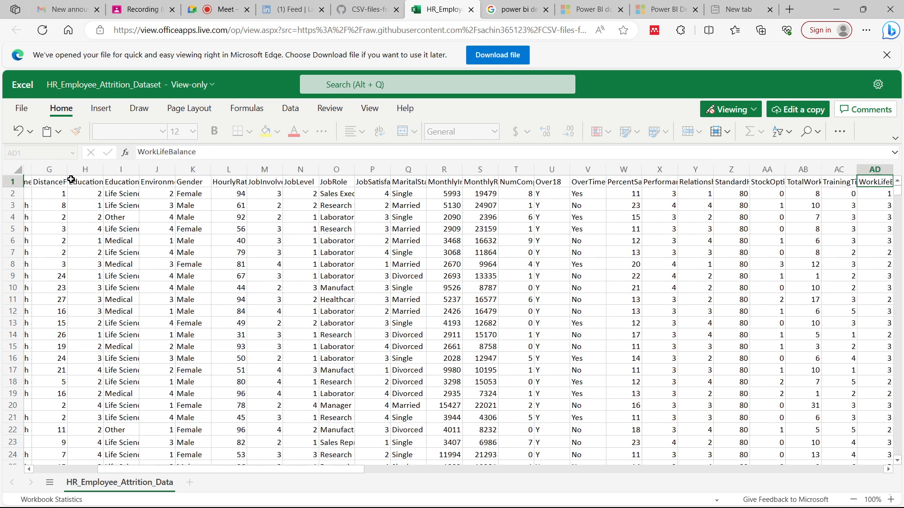
key("Right")
key("Right")
key("Right")
key("Right")
key("Right")
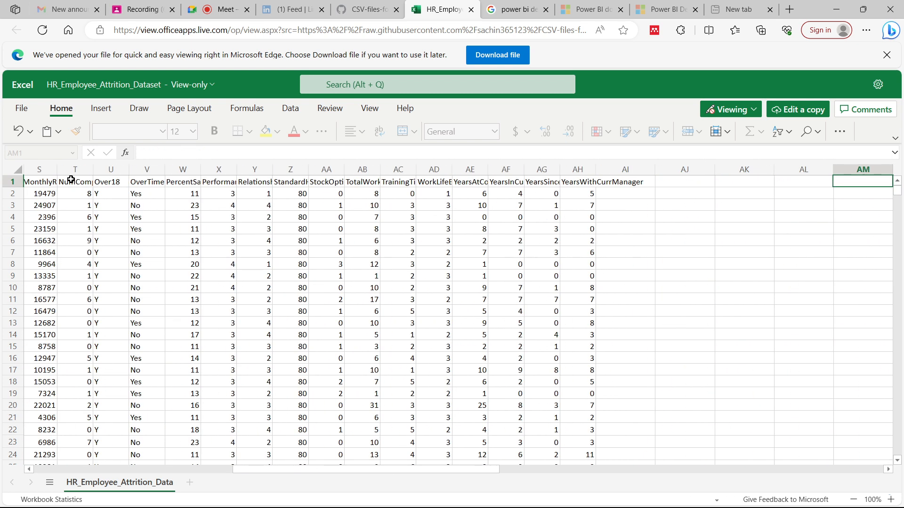
Review the dataset's column headers backwards from YearsWithCurrManager to DistanceFromHome.
key("Left")
key("Left")
key("Left")
key("Left")
key("Left")
key("Left")
key("Left")
key("Left")
key("Left")
key("Left")
key("Left")
key("Left")
key("Left")
key("Left")
key("Left")
key("Left")
key("Left")
key("Left")
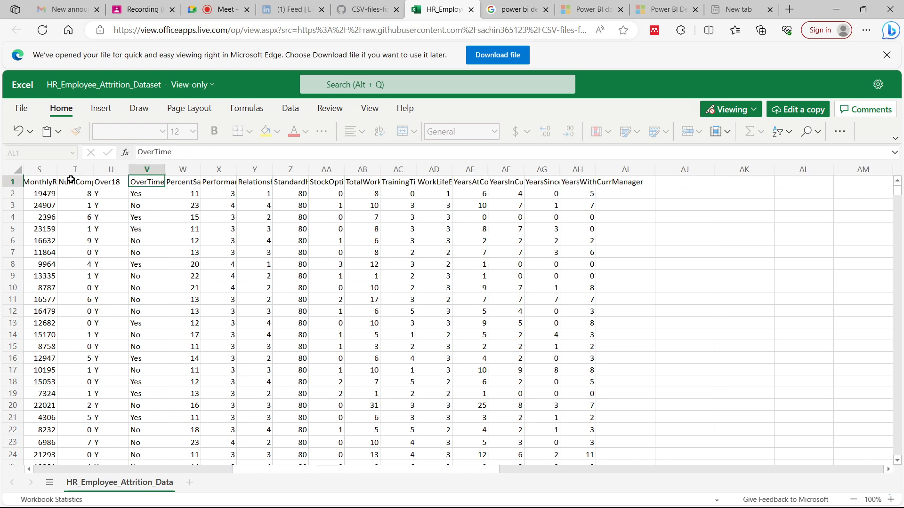
key("Left")
key("Left")
key("Left")
key("Left")
key("Left")
key("Left")
key("Left")
key("Left")
key("Left")
key("Left")
key("Left")
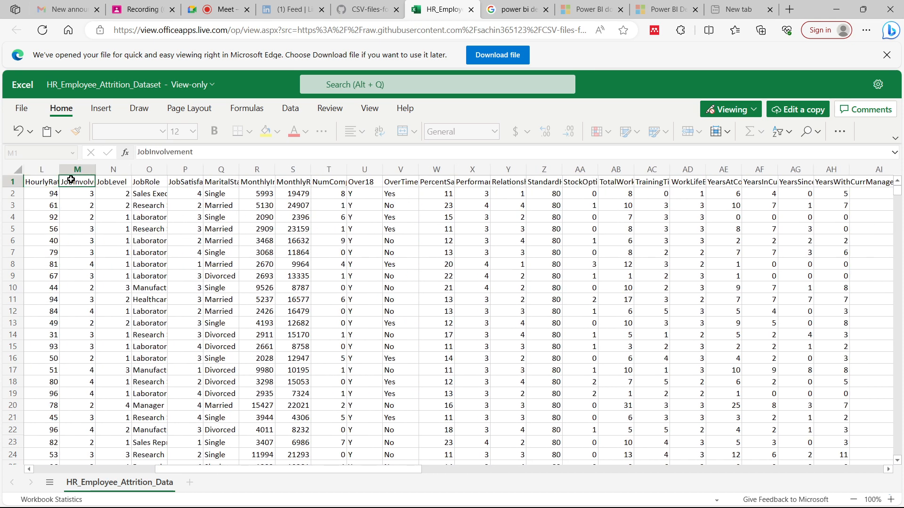
key("Right")
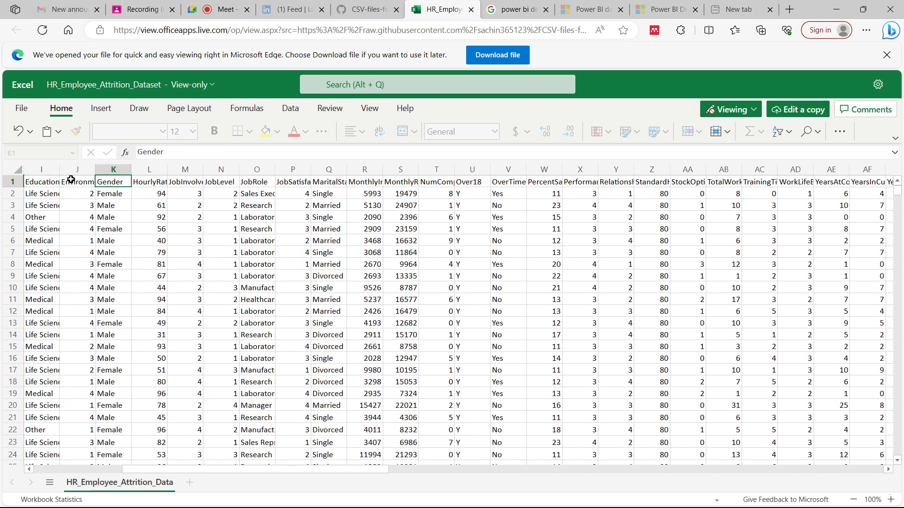
key("Left")
key("Left")
key("Left")
key("Left")
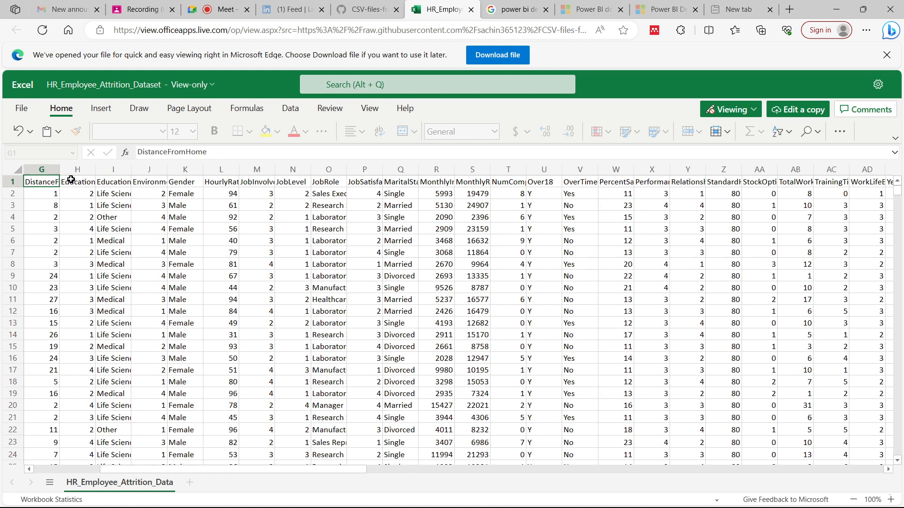
Examine the column headers from DistanceFromHome forward to OverTime.
key("Right")
key("Right")
key("Right")
key("Right")
key("Right")
key("Right")
key("Right")
key("Right")
key("Right")
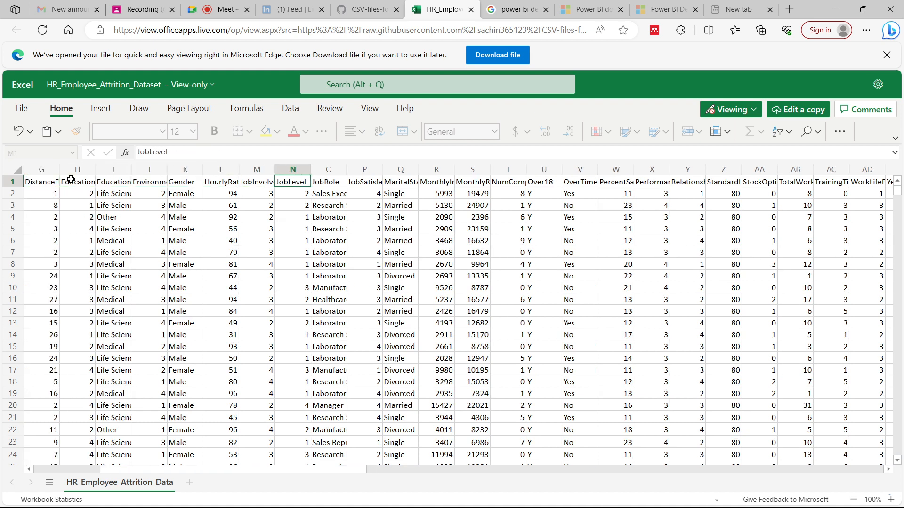
key("Right")
key("Right")
key("Right")
key("Right")
key("Right")
key("Right")
key("Right")
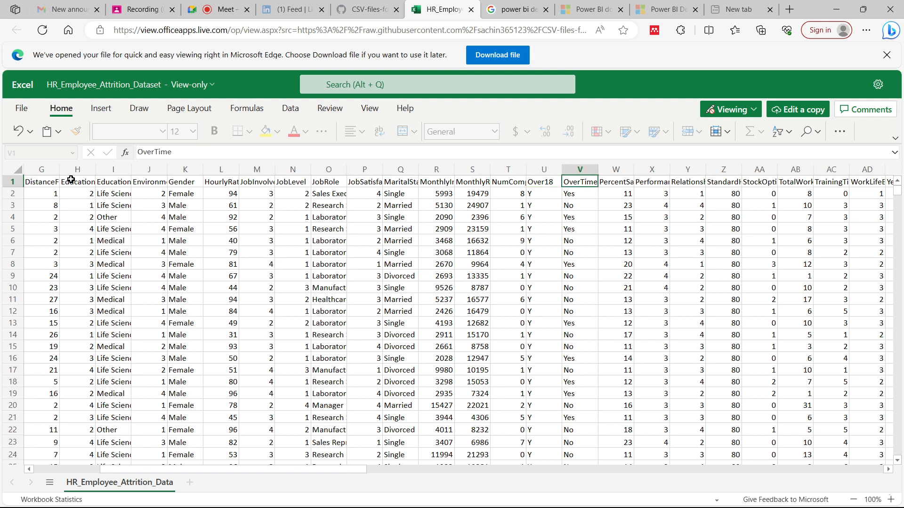
Fit the PercentSalaryHike column's width to its header, and close the HR_Employee_Attrition_Dataset browser tab.
key("Right")
key("Left")
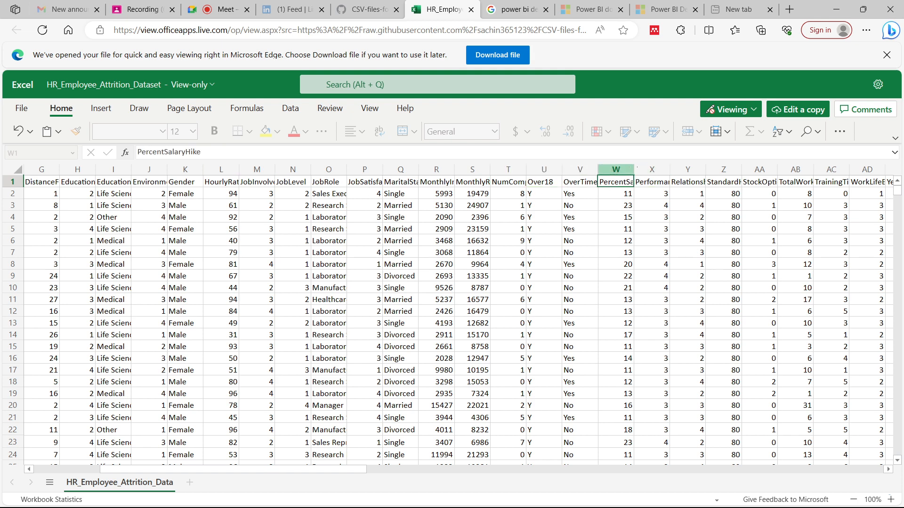
double_click(634, 169)
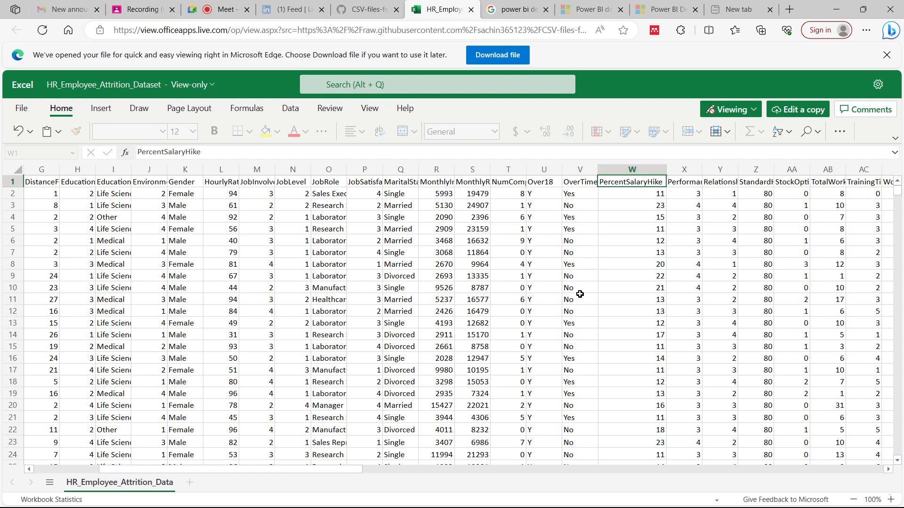
left_click(470, 10)
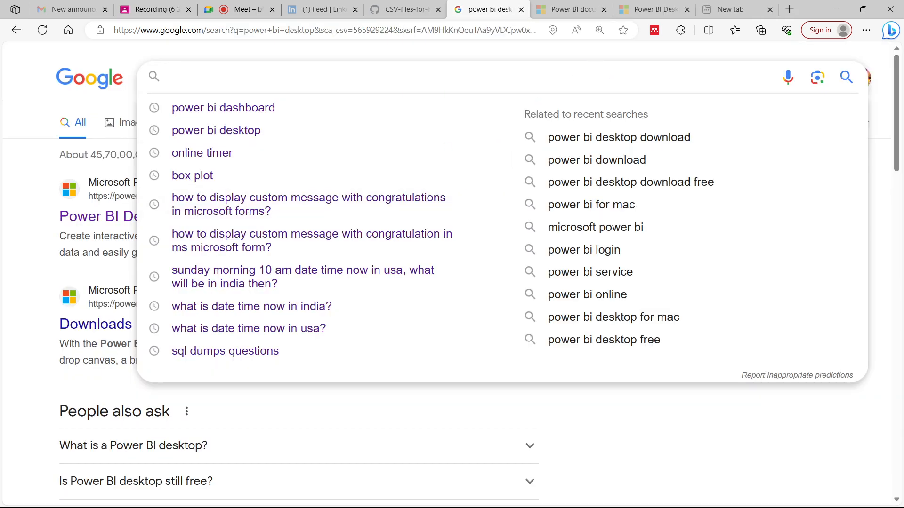
Launch Jupyter Notebook from Anaconda Navigator and sort its file list by last modified, newest first.
left_click(605, 439)
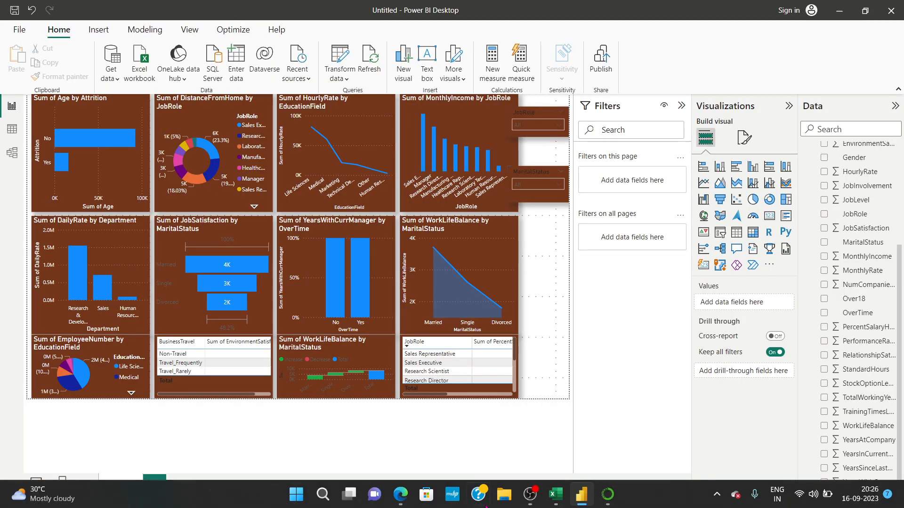
left_click(607, 494)
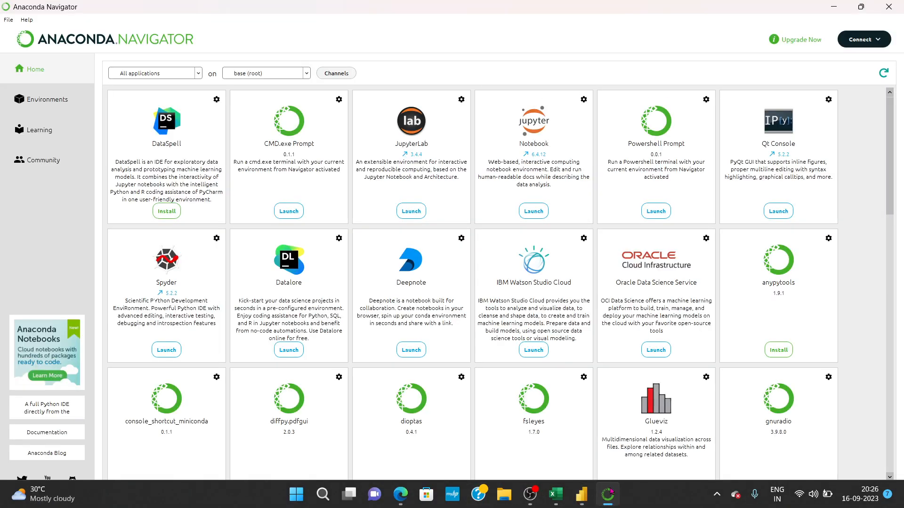
left_click(533, 212)
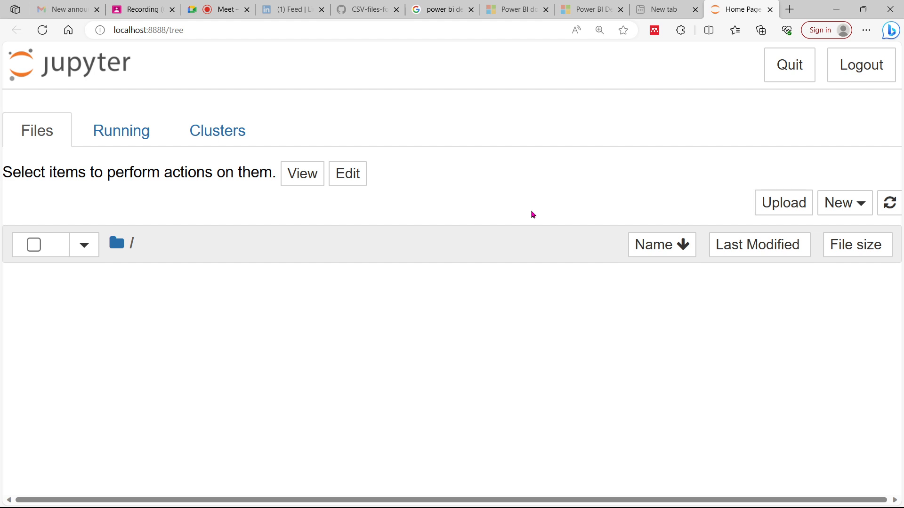
left_click(732, 249)
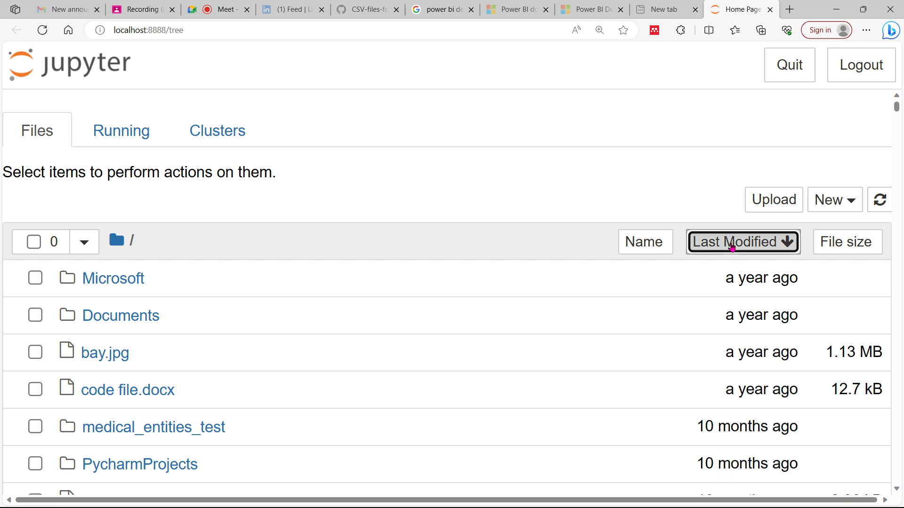
left_click(732, 248)
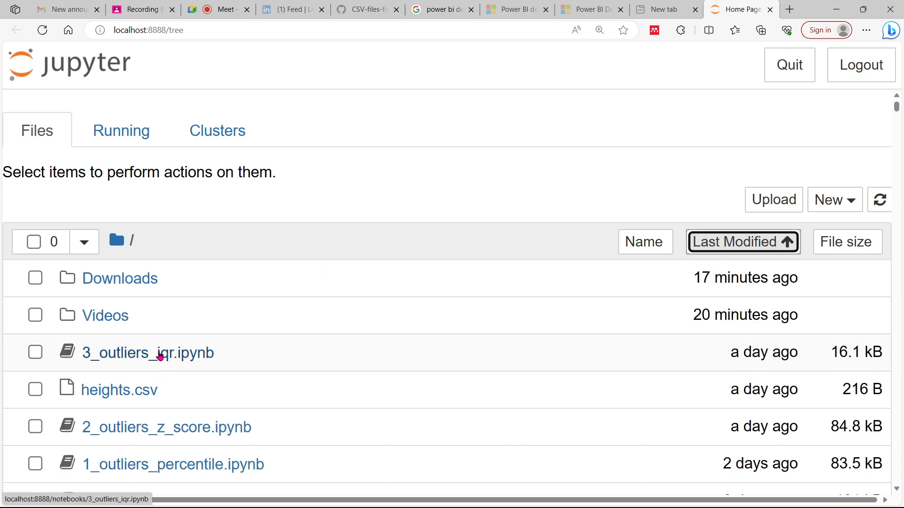
Open 3_outliers_iqr.ipynb, 2_outliers_z_score.ipynb and 1_outliers_percentile.ipynb in separate new browser tabs.
right_click(160, 356)
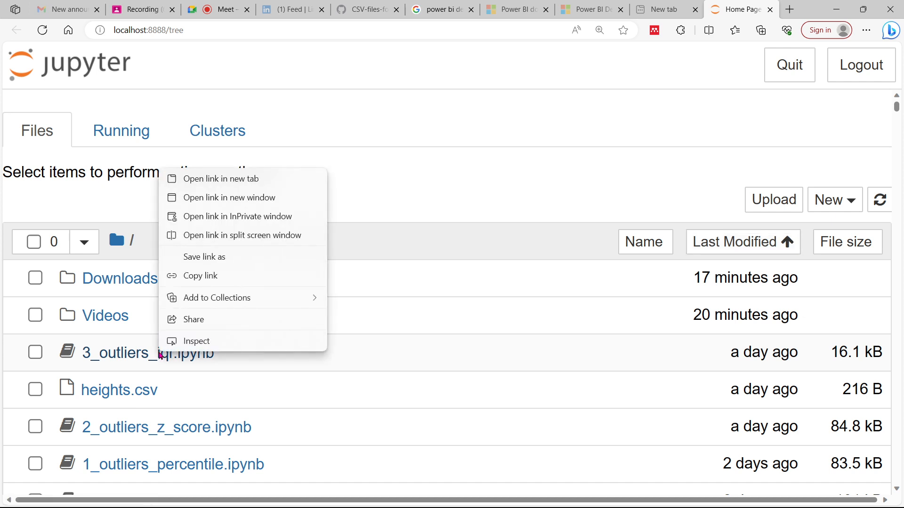
left_click(227, 179)
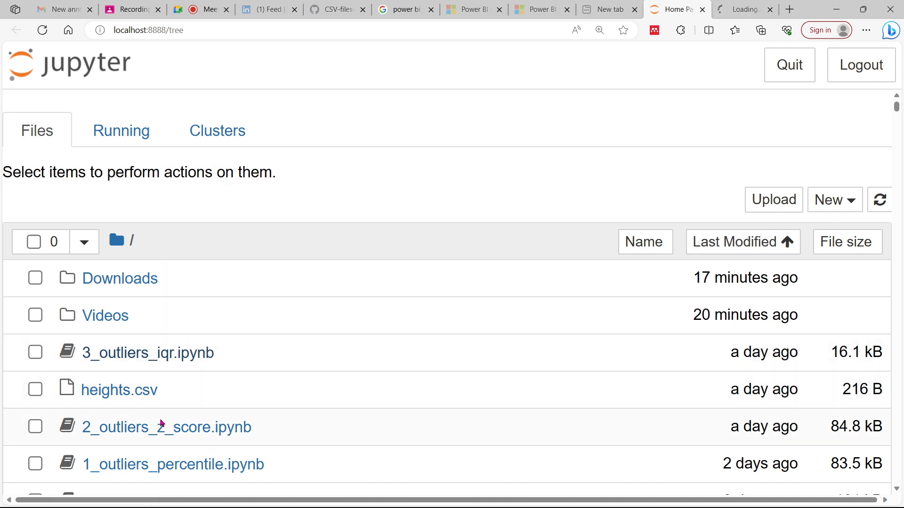
right_click(160, 429)
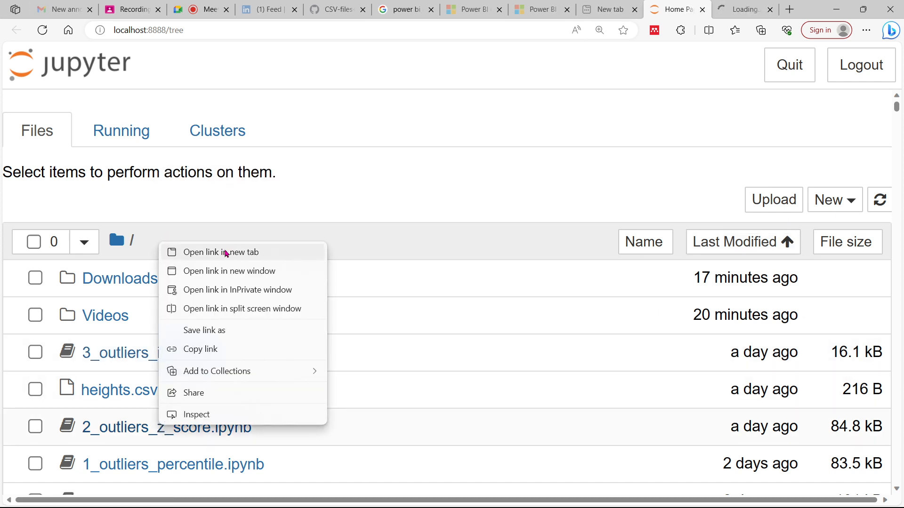
left_click(225, 252)
right_click(174, 459)
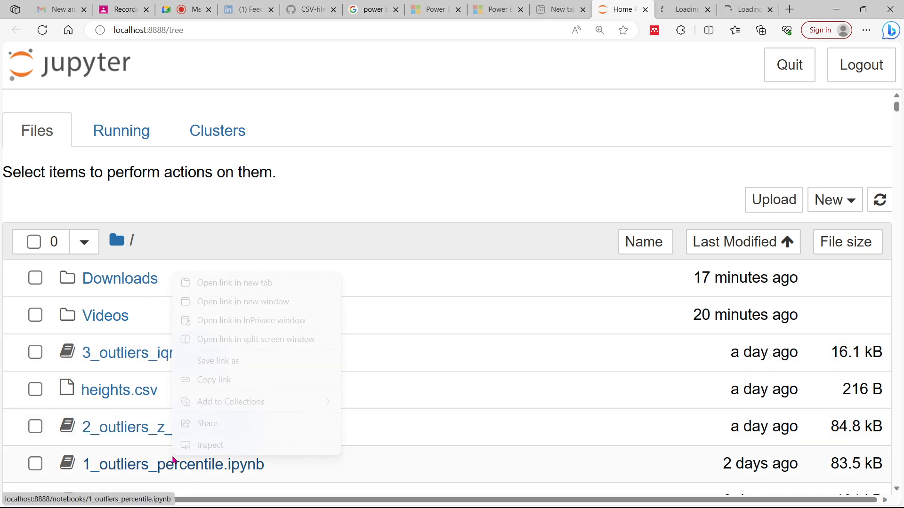
left_click(237, 284)
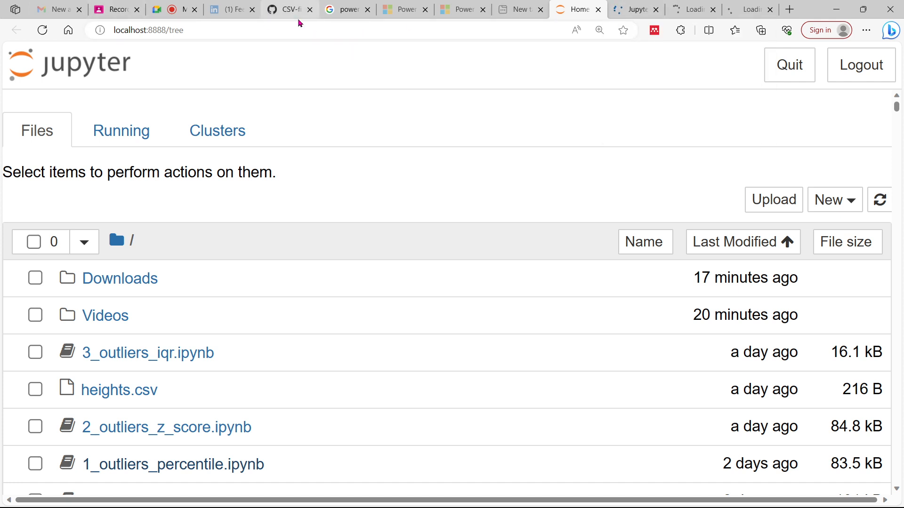
Go from the GitHub dataset page to the Techlang_Data_Science_Python repository and copy its web address.
left_click(280, 9)
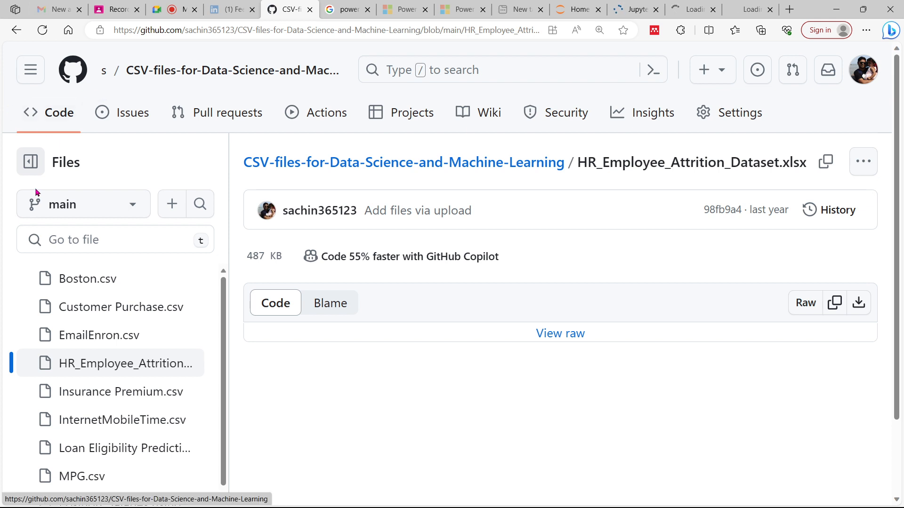
left_click(16, 31)
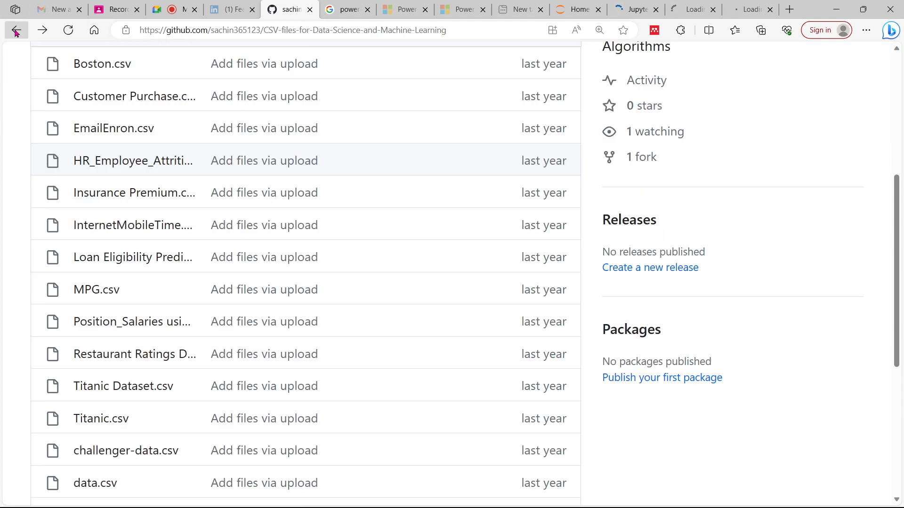
left_click(16, 31)
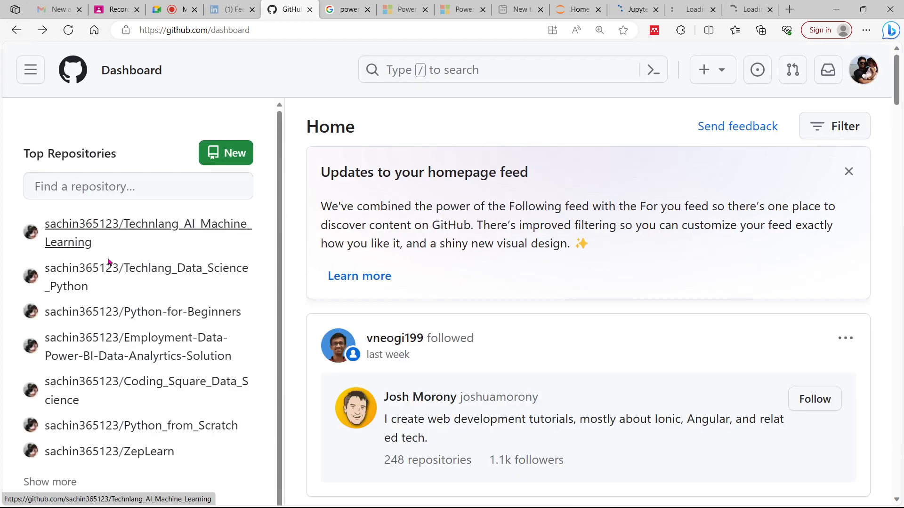
left_click(183, 269)
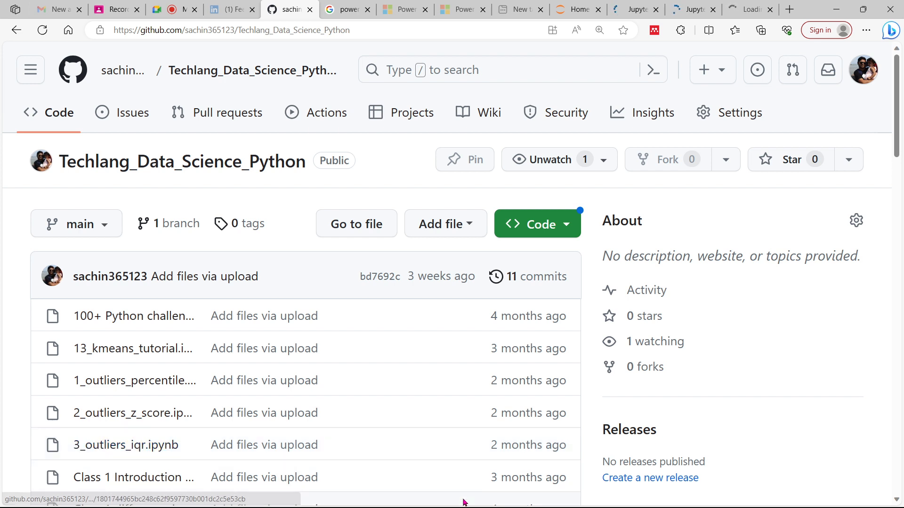
mouse_move(552, 507)
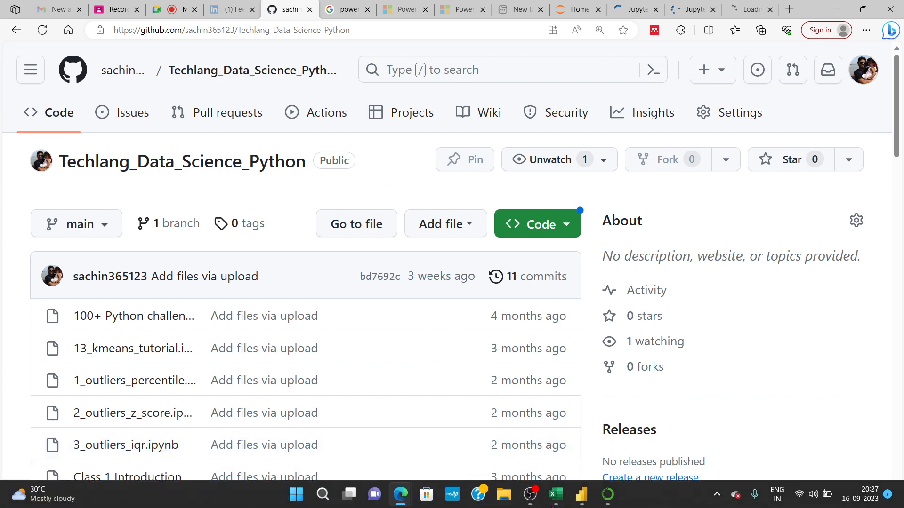
left_click(363, 31)
key("ctrl+c")
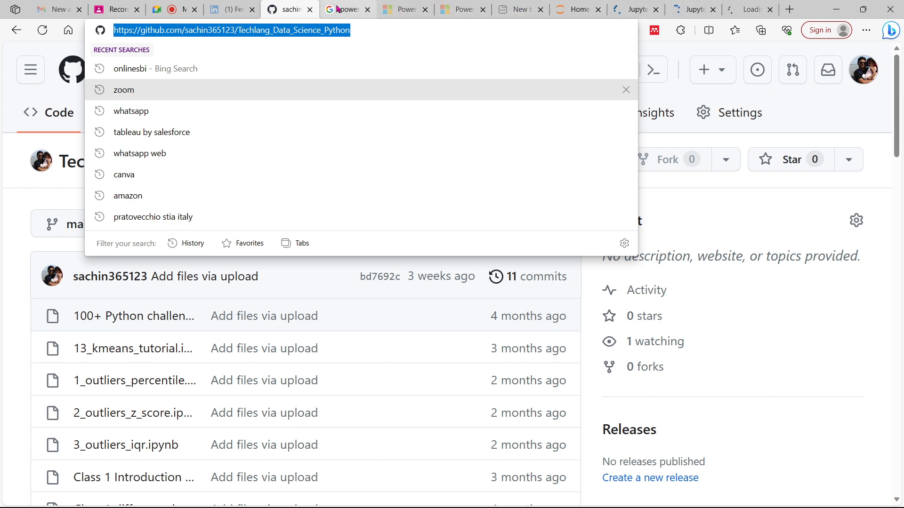
Turn the copied repository address into plain text by pasting it into the Google search box, copying it again and clearing the box.
left_click(337, 9)
left_click(457, 71)
key("ctrl+v")
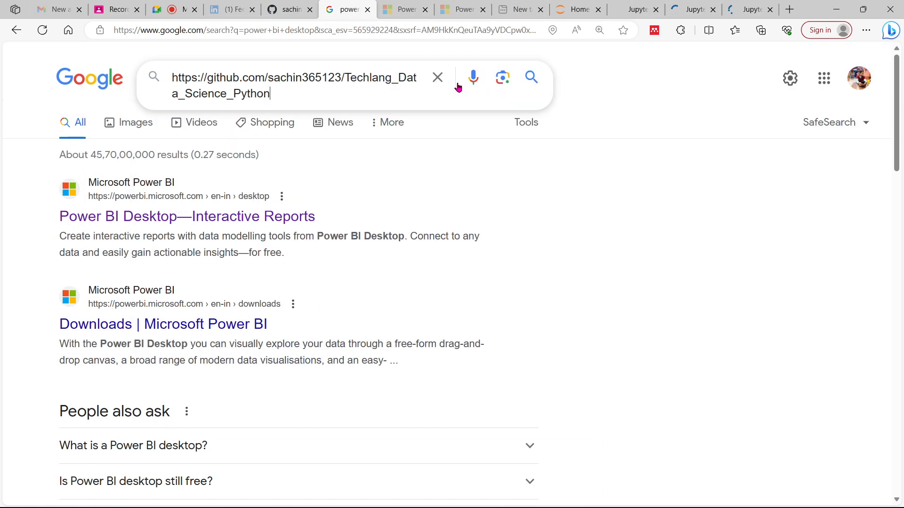
key("ctrl+a")
key("ctrl+c")
key("BackSpace")
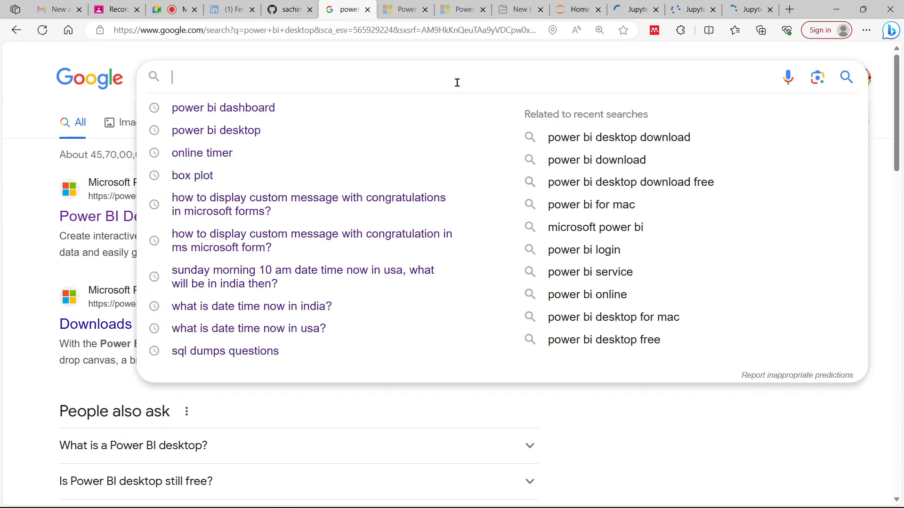
Post a class comment on the Classroom announcement reading "Firstly remove outlier using Python :" followed by the Techlang_Data_Science_Python repository link.
left_click(95, 5)
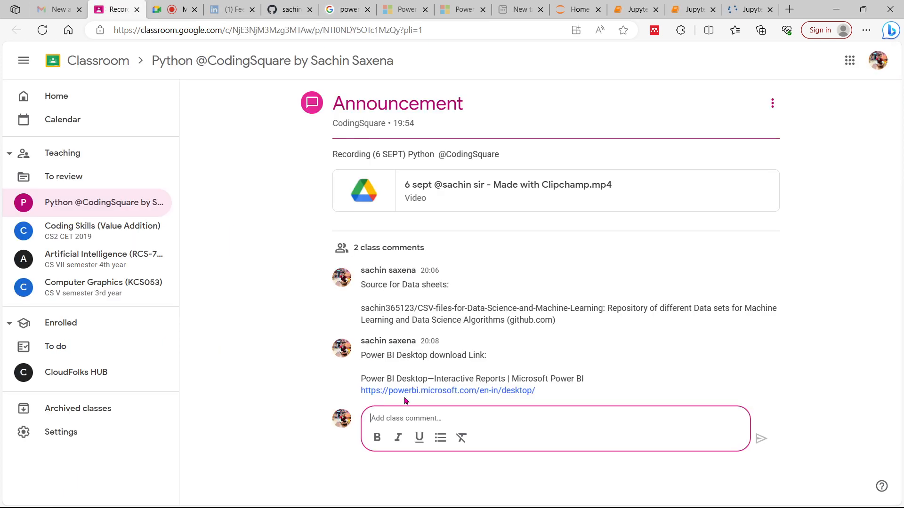
type("Firstly remove outlier:")
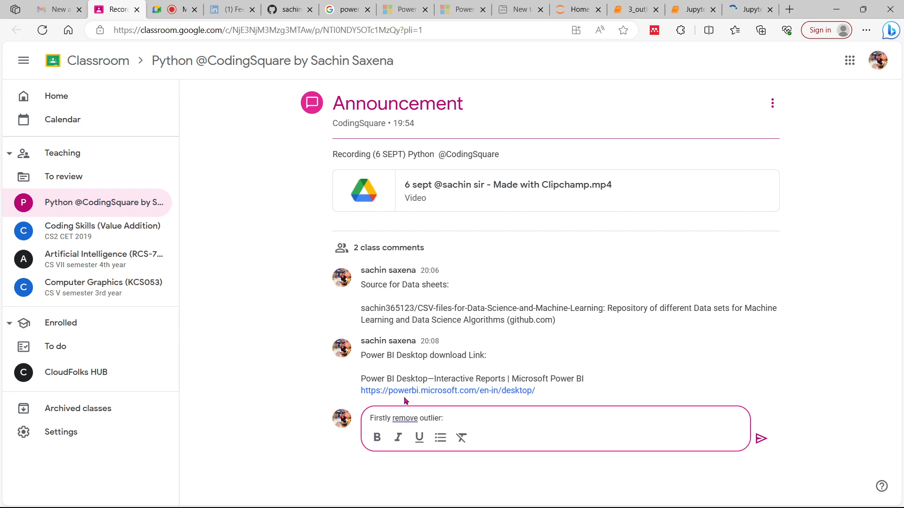
key("Return")
key("ctrl+v")
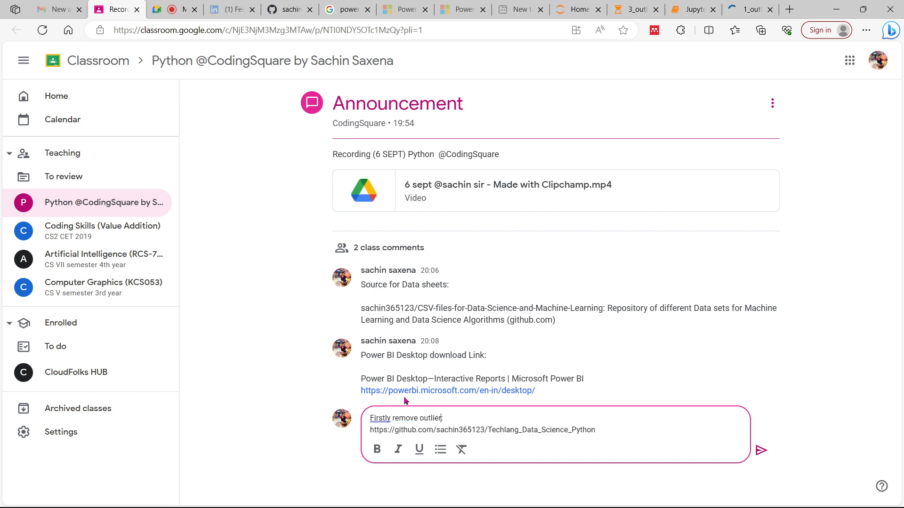
type("using ")
type("Pt")
type("thon :")
left_click(760, 451)
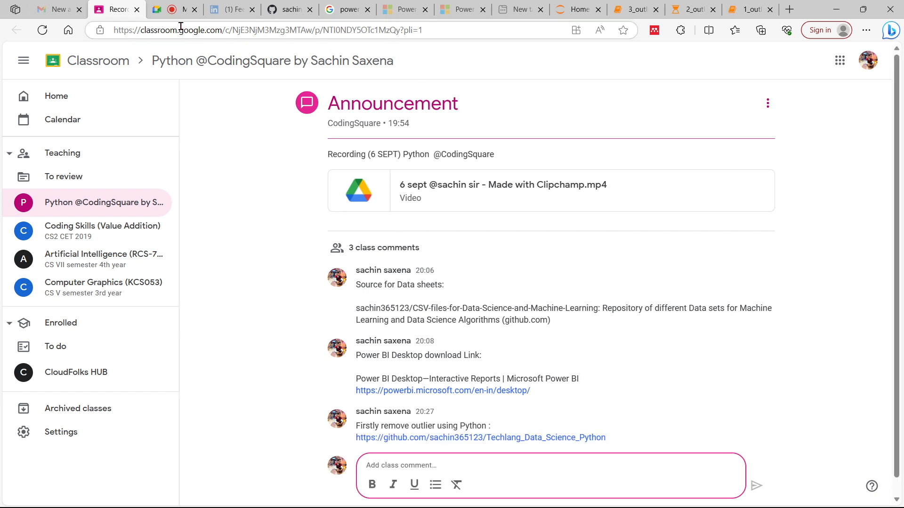
Close the three outlier notebook tabs and return to the GitHub repository tab.
mouse_move(557, 507)
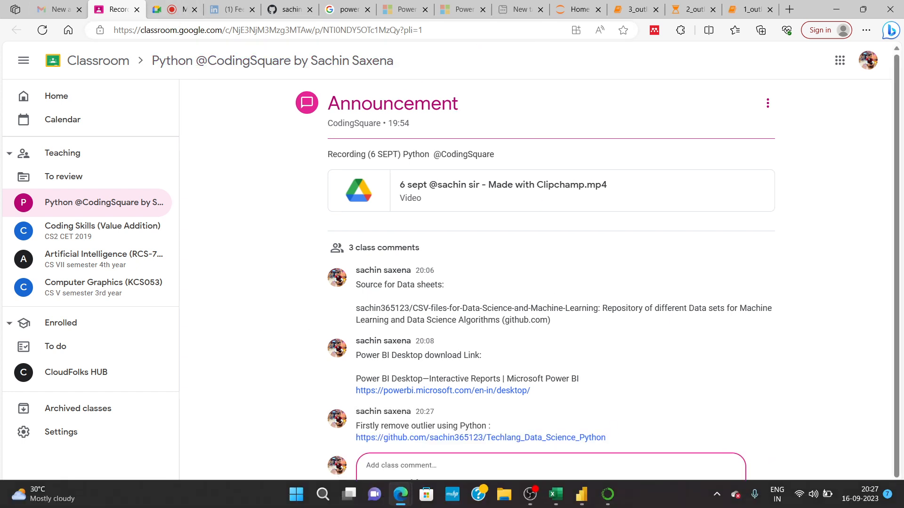
left_click(633, 8)
left_click(655, 10)
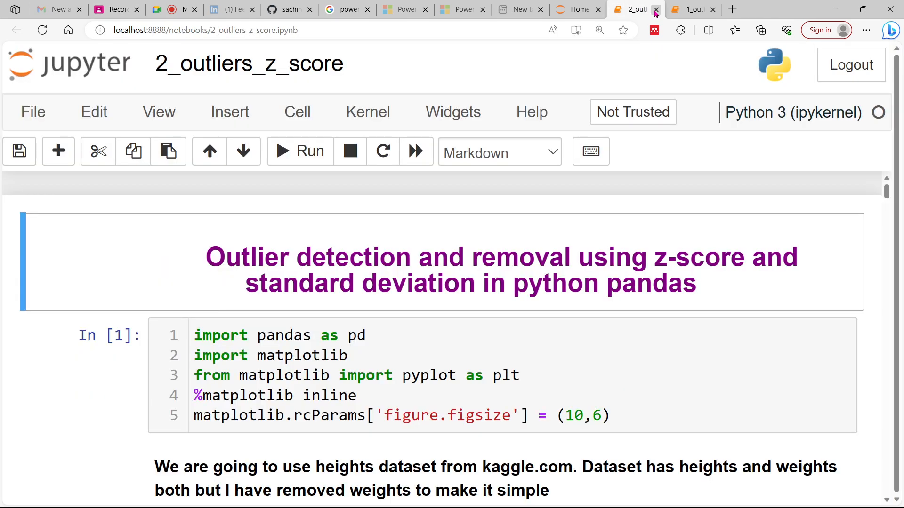
left_click(655, 10)
left_click(655, 11)
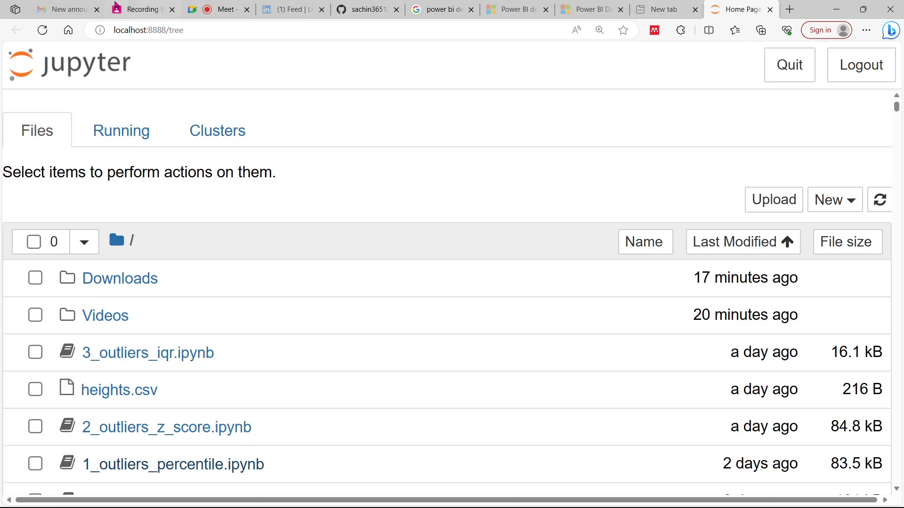
left_click(362, 9)
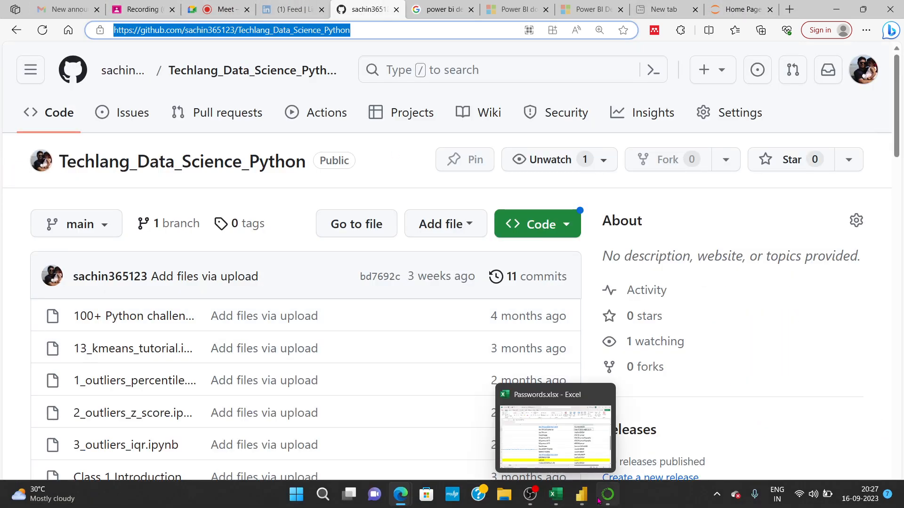
Switch to the Power BI report, inspect the file name and file type fields for saving it under a new name, and cancel.
left_click(600, 448)
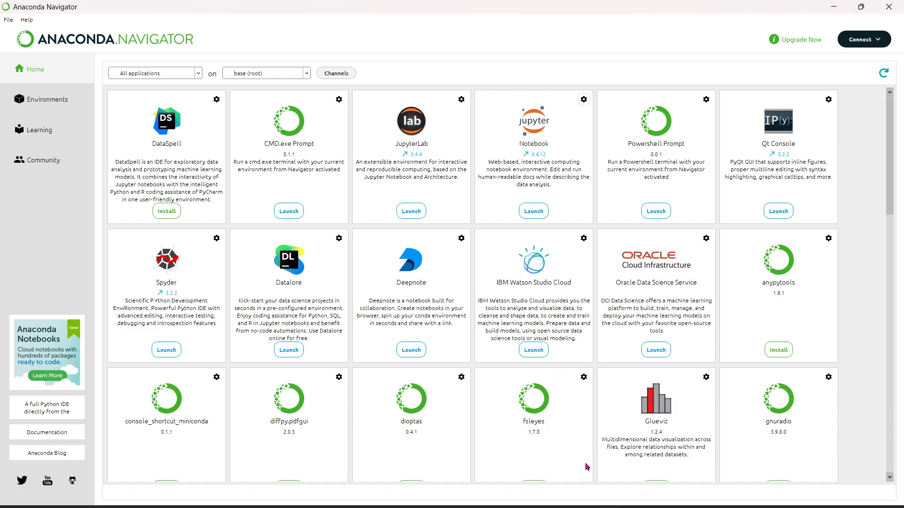
left_click(584, 498)
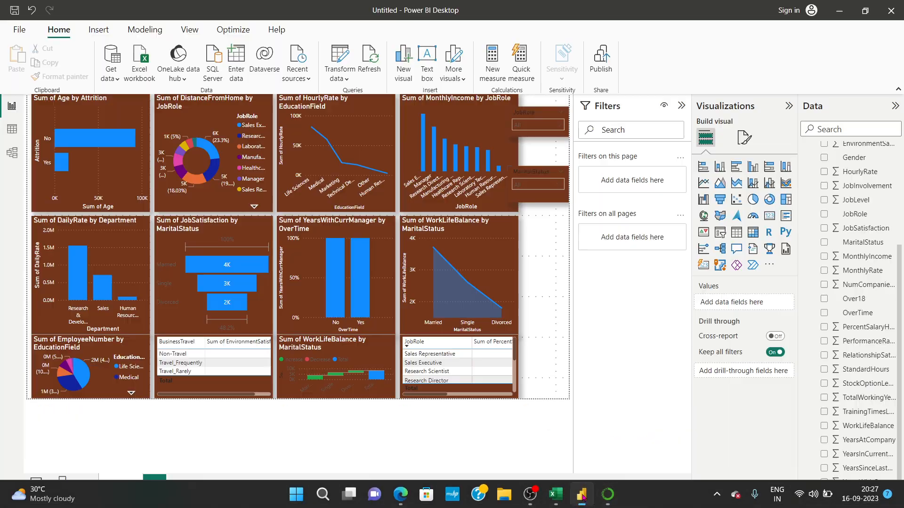
left_click(16, 30)
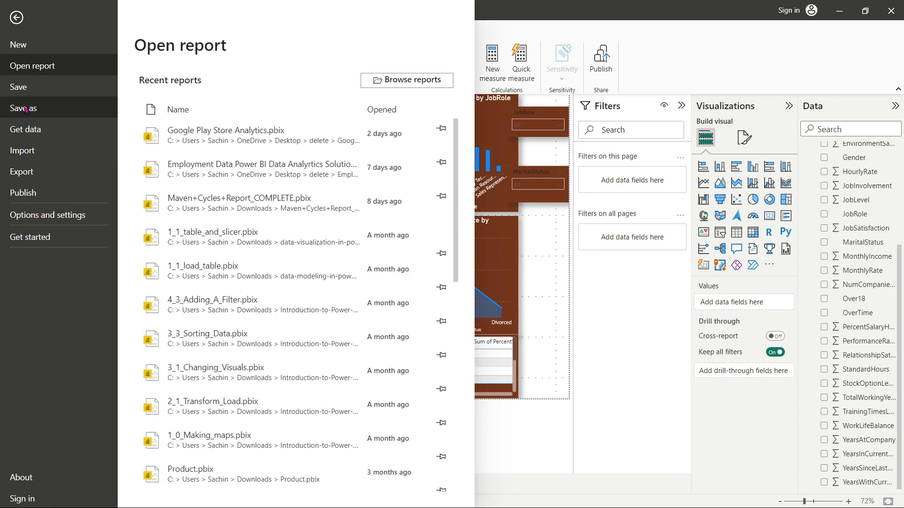
key("Escape")
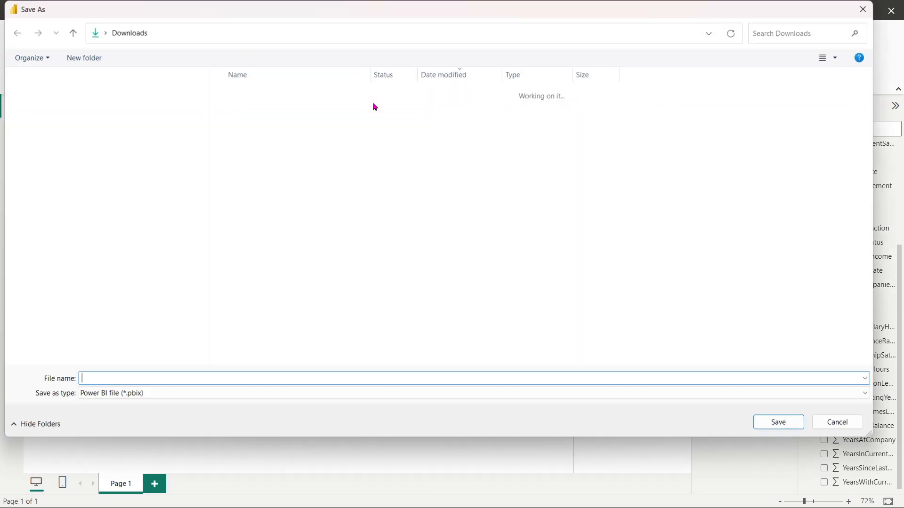
left_click(139, 396)
left_click(140, 399)
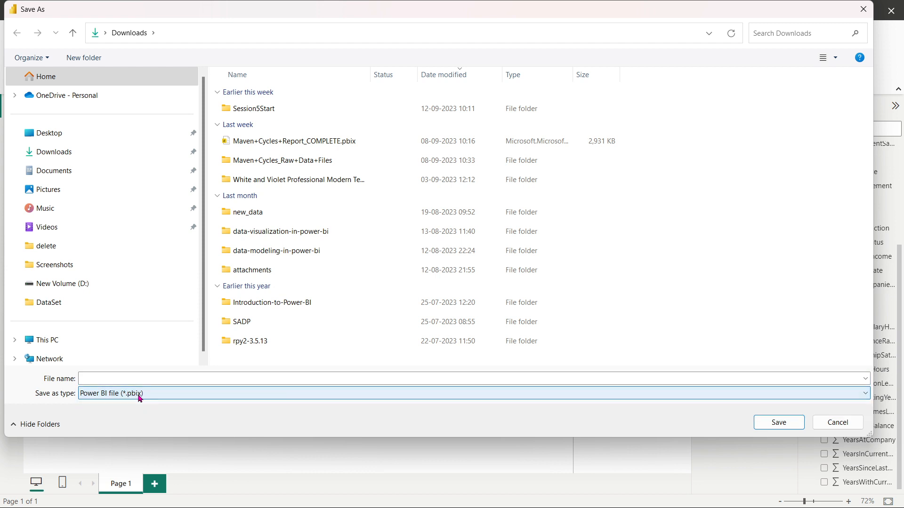
left_click(142, 379)
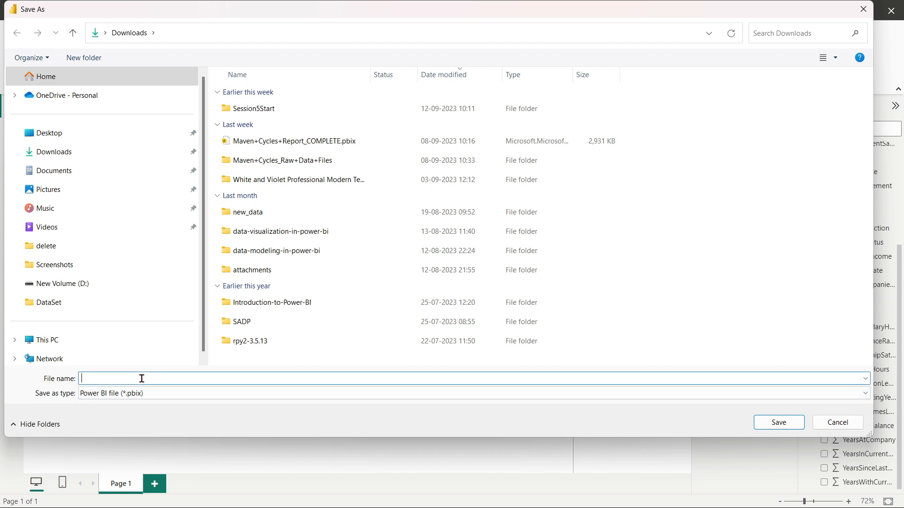
left_click(830, 424)
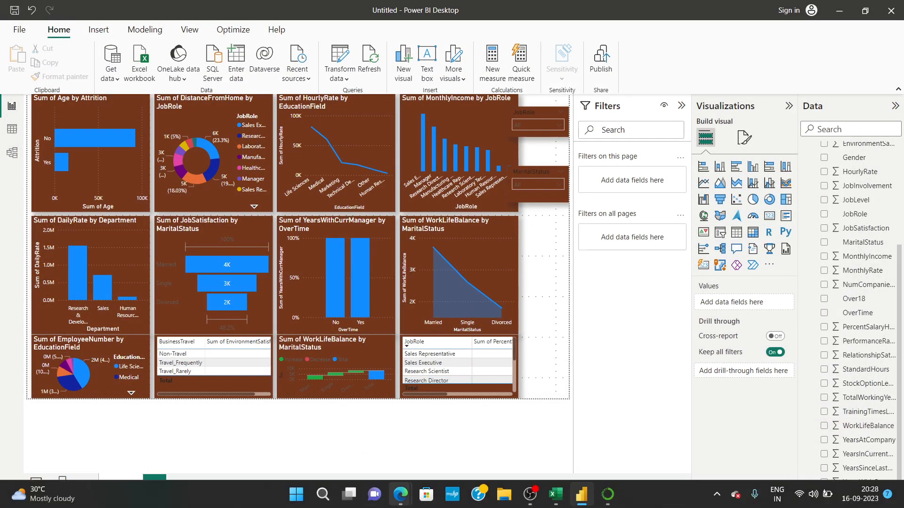
Switch to the GitHub browser window, open the Employment-Data-Power-BI-Data-Analyrtics-Solution repository and look through its file list.
mouse_move(400, 495)
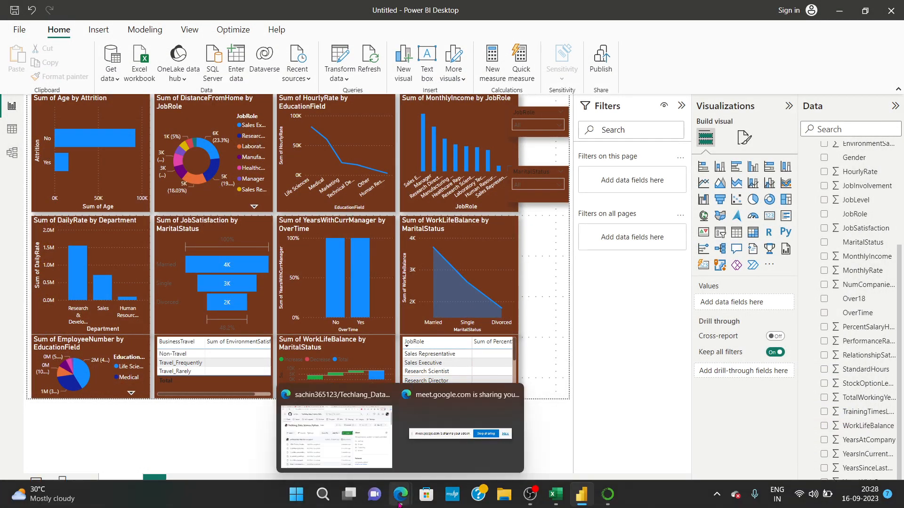
left_click(342, 443)
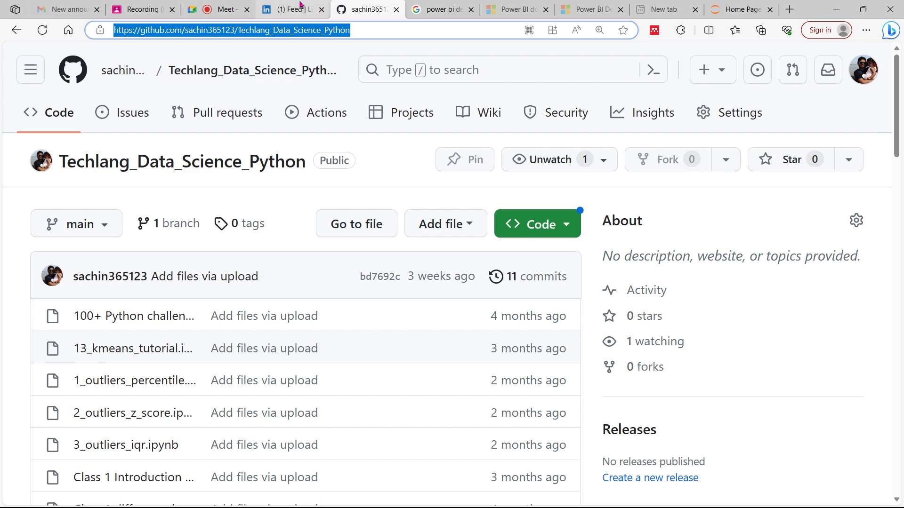
left_click(34, 72)
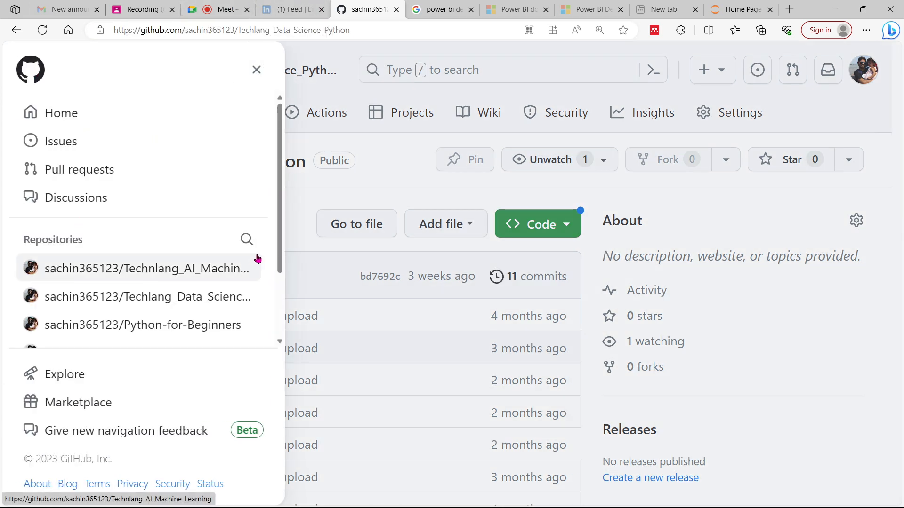
left_click_drag(278, 232, 272, 272)
left_click(199, 287)
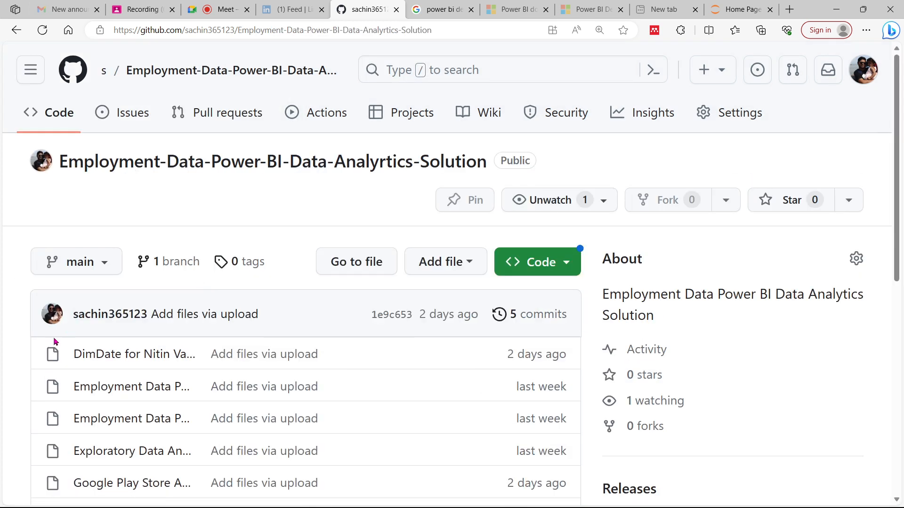
scroll(2, 381, "down", 5)
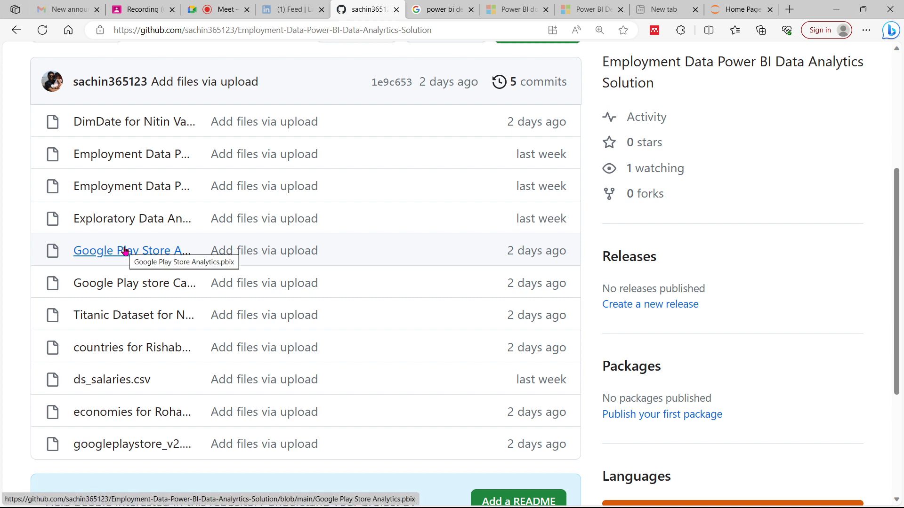
scroll(1, 258, "up", 5)
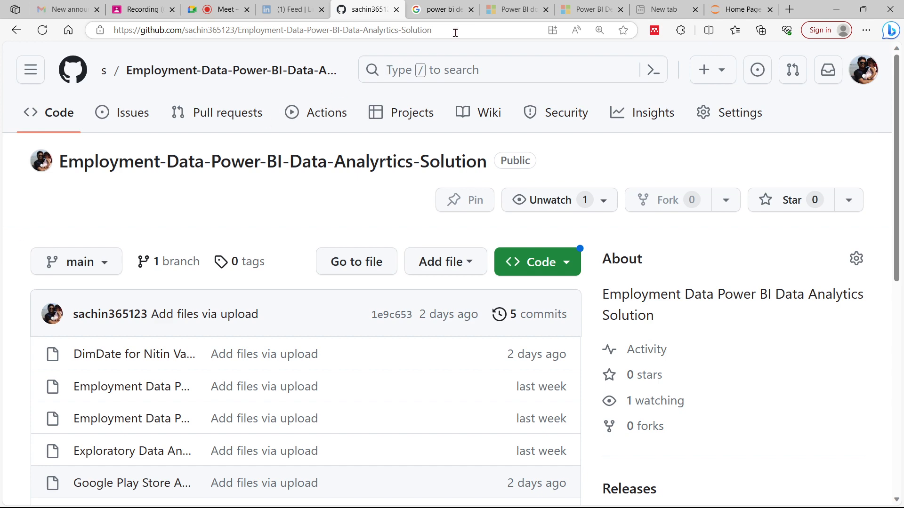
Copy the Employment-Data-Power-BI-Data-Analyrtics-Solution repository address and turn it into plain text through the Google search box, copying it again from there.
left_click(454, 29)
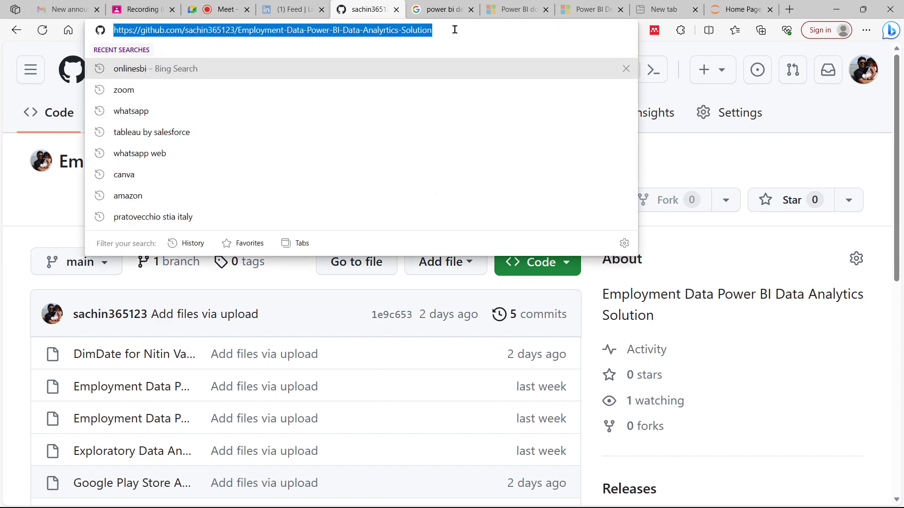
left_click(443, 8)
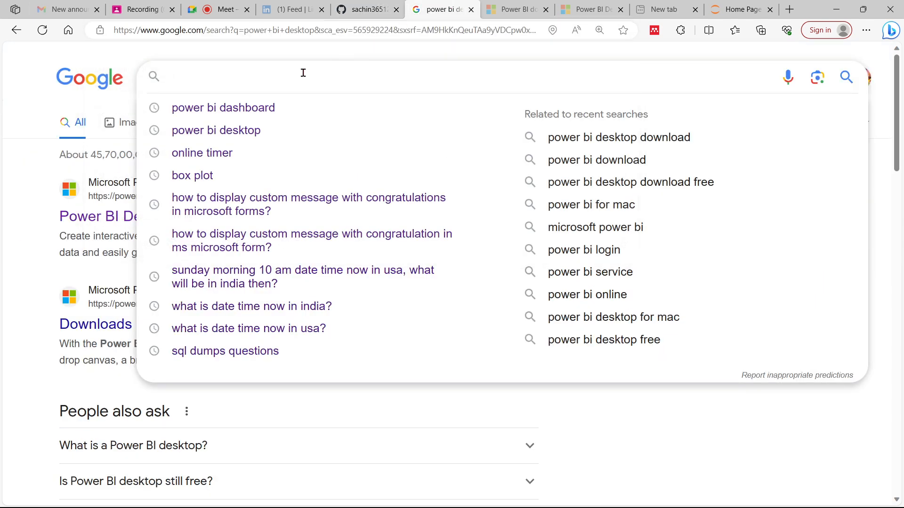
type("https://github.com/sachin365123/Employment-Data-Power-BI-Data-Analyrtics-Solution")
key("ctrl+a")
key("ctrl+c")
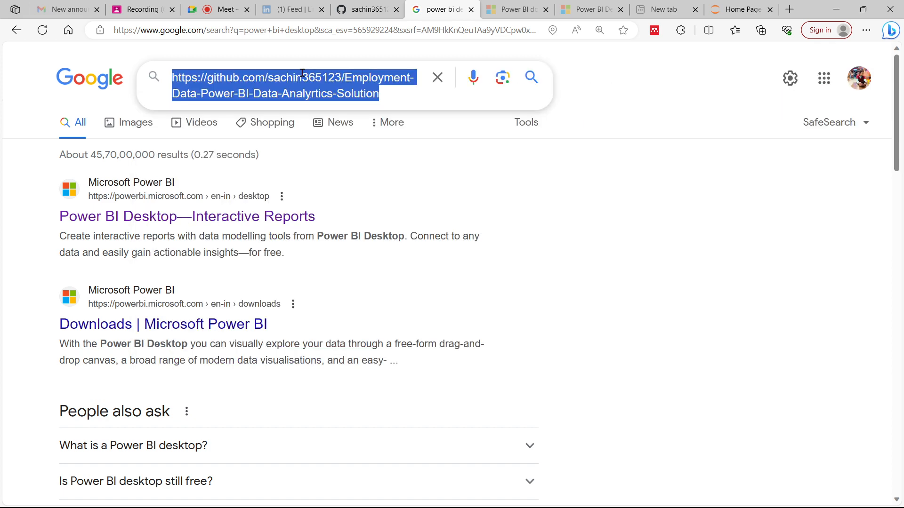
Draft a class comment on the Classroom announcement reading "Sample Power BI dashborads along with dataset:" with the copied repository link on the line below.
left_click(139, 10)
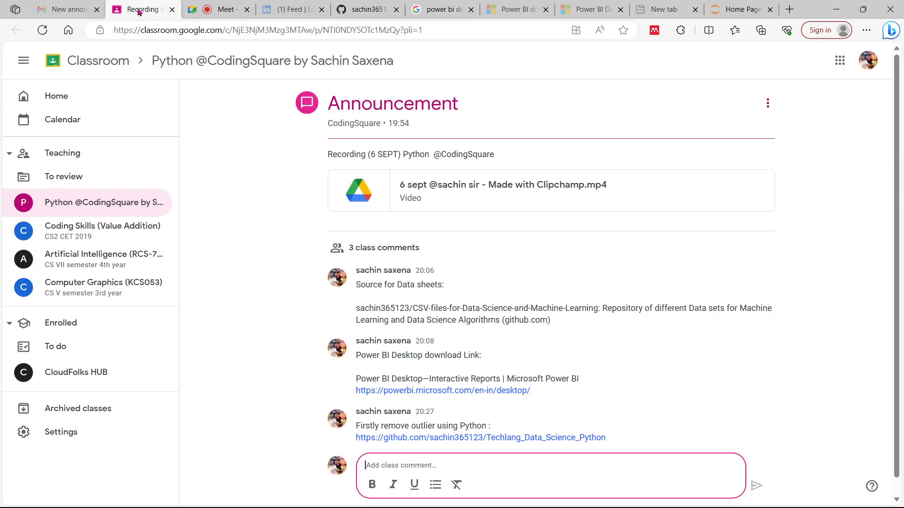
left_click(407, 464)
type("Sam")
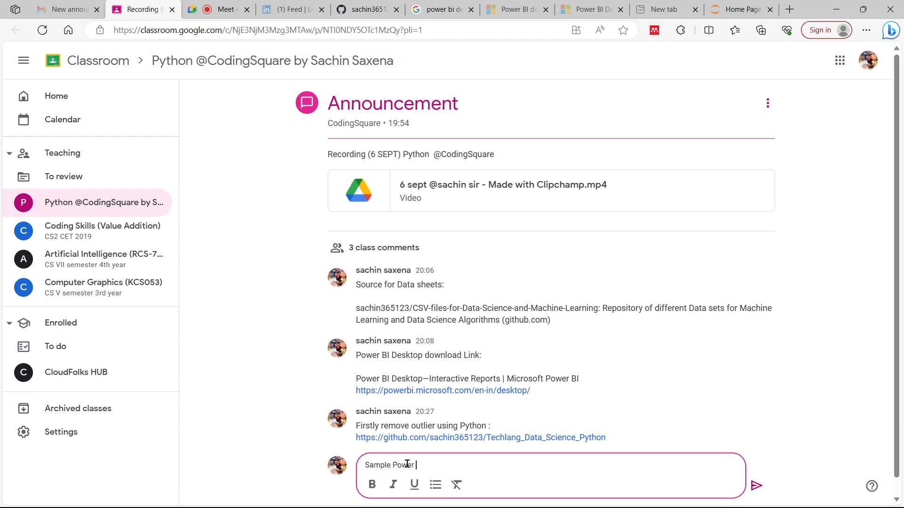
type("ple Power BI dashborads along ")
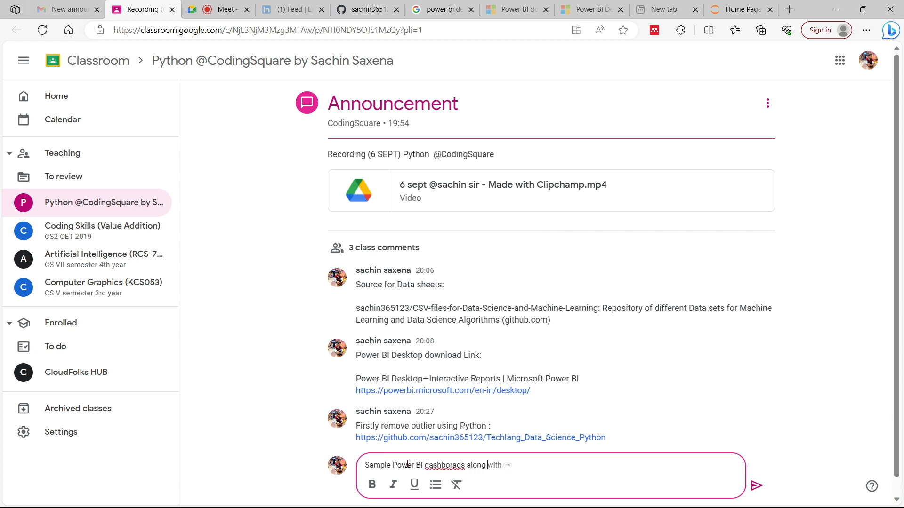
type("with dataset:")
key("Return")
key("ctrl+v")
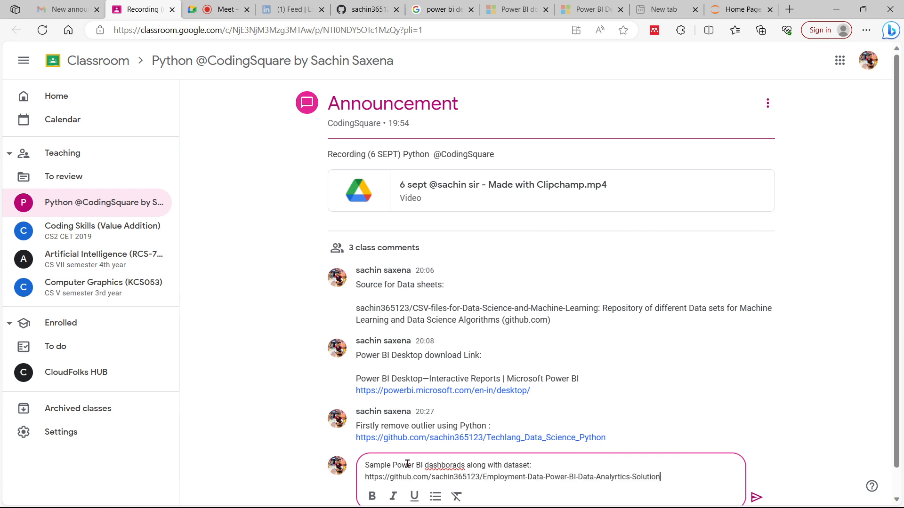
Correct the misspelled word in the drafted class comment to "dashboards" and post the comment.
left_click(434, 464)
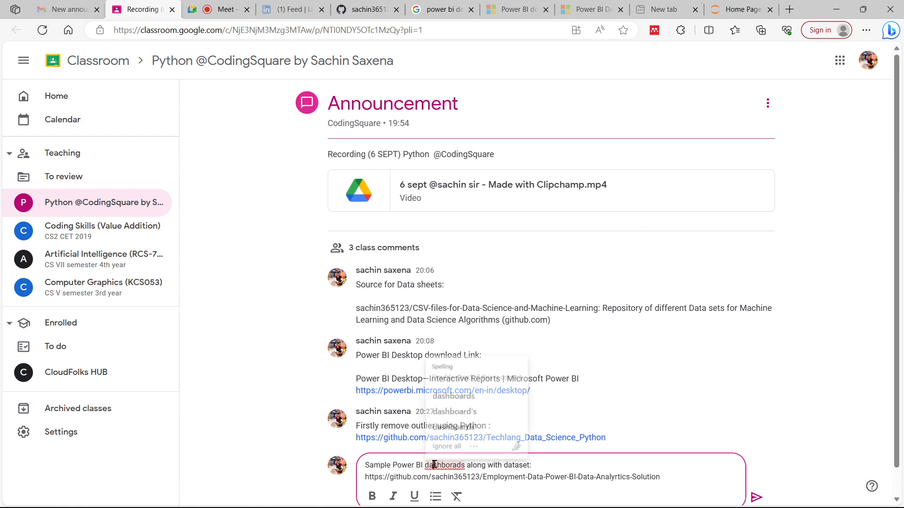
left_click(464, 397)
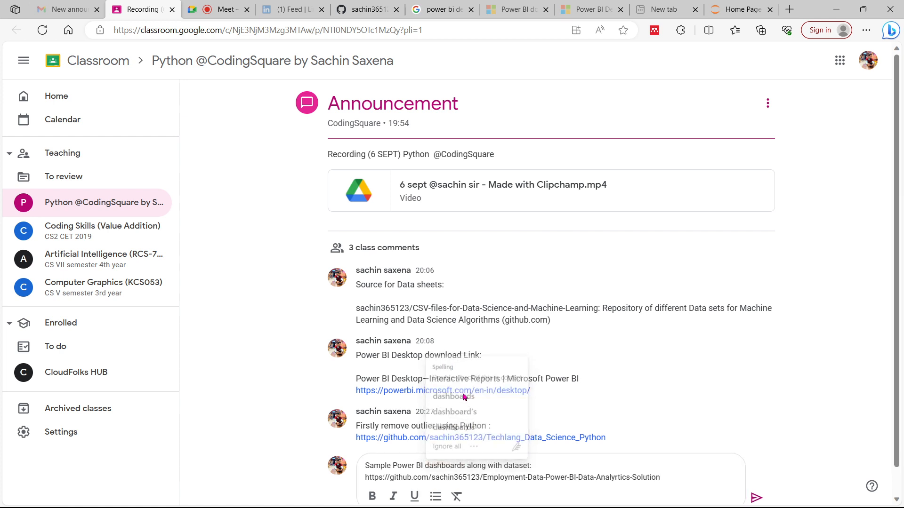
left_click(755, 498)
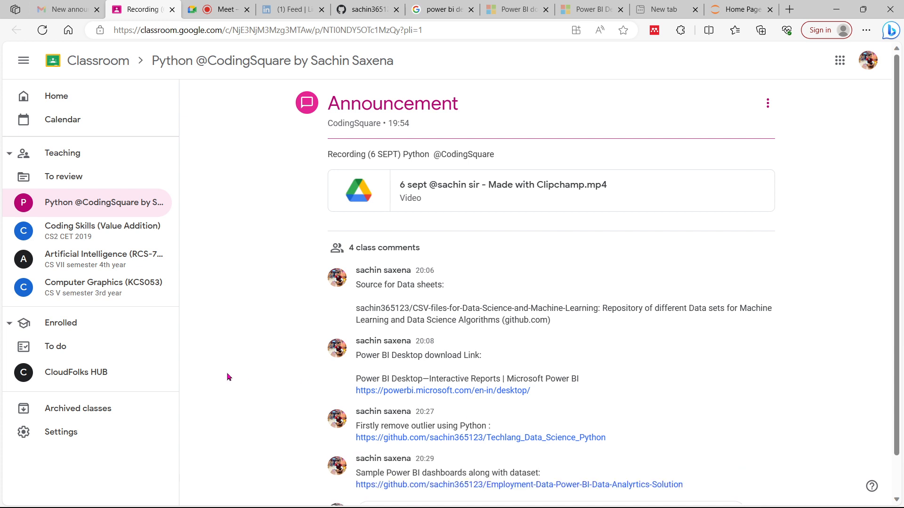
scroll(227, 378, "down", 1)
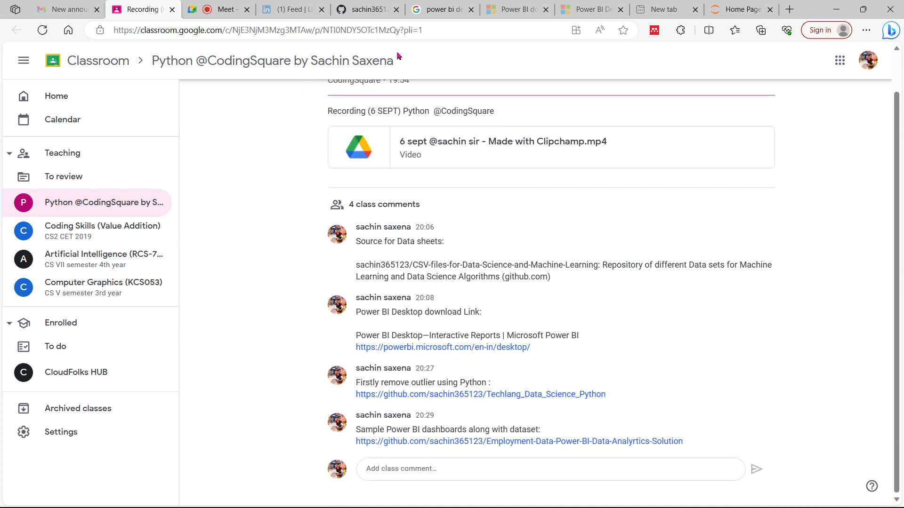
Return to the Employment-Data-Power-BI-Data-Analyrtics-Solution repository on GitHub and review its list of uploaded files.
left_click(375, 4)
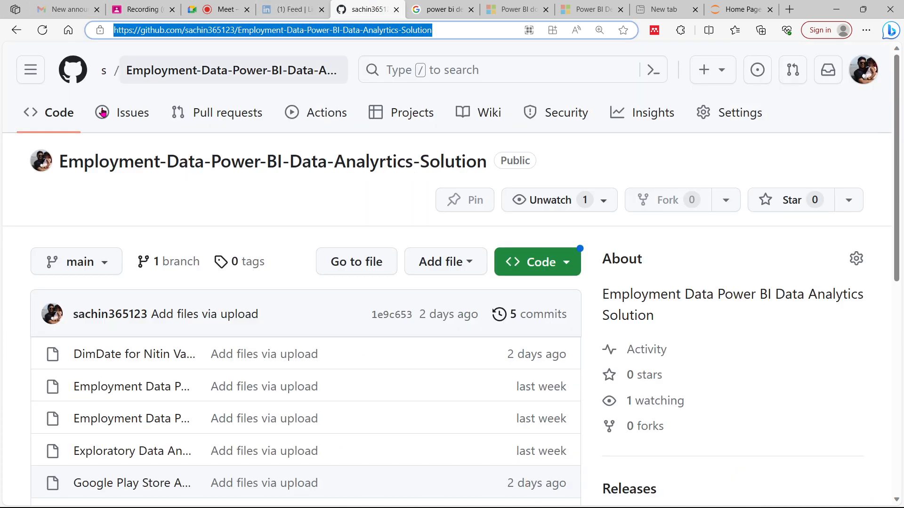
left_click(7, 188)
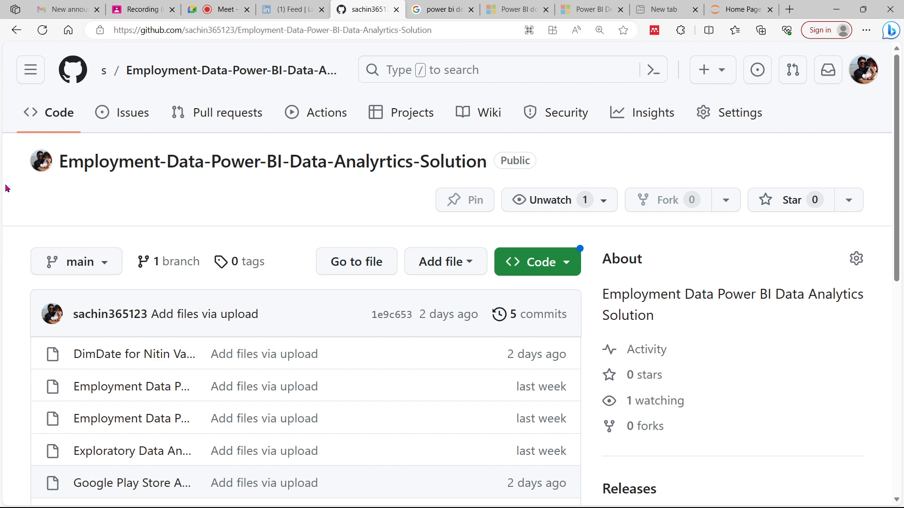
scroll(7, 189, "down", 3)
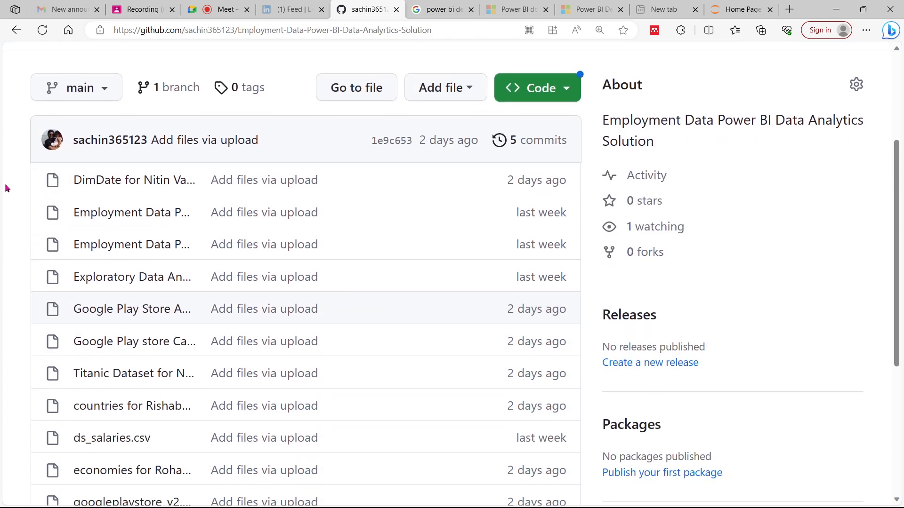
scroll(7, 188, "down", 1)
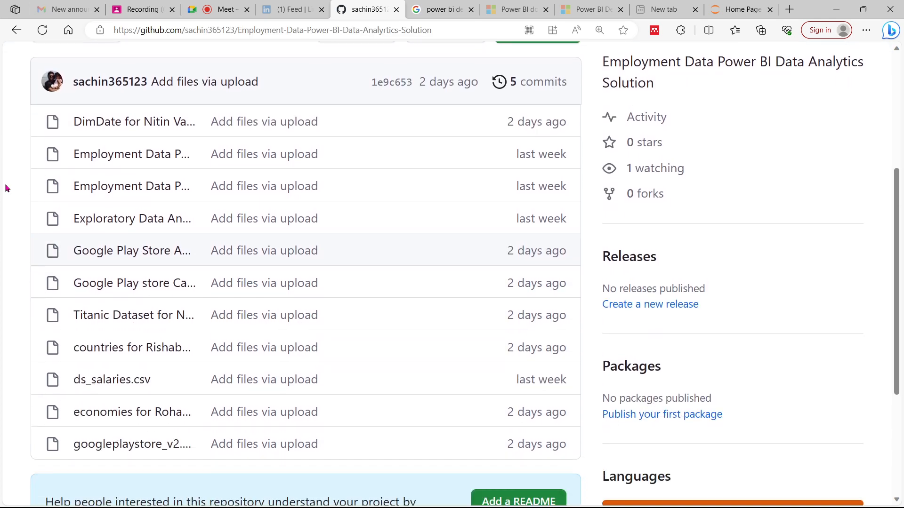
Open the YouTube home page in a new browser tab.
left_click(790, 9)
type("y")
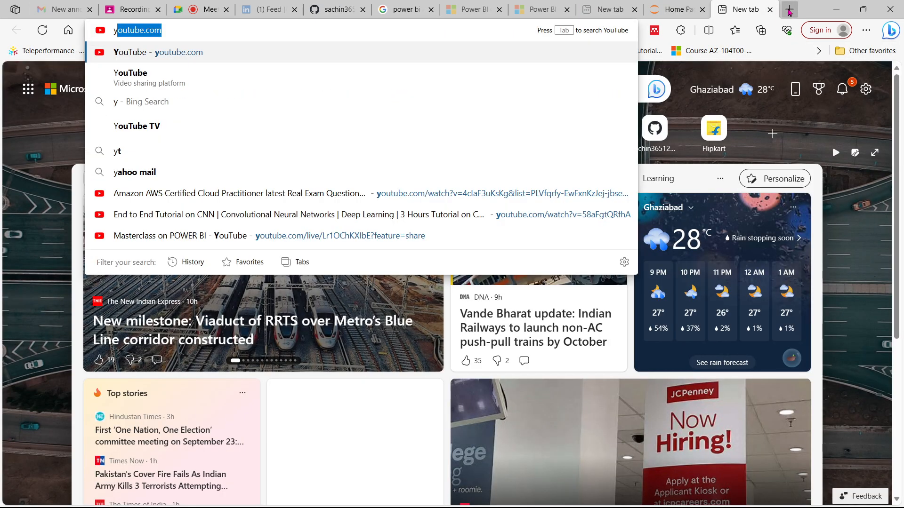
key("Return")
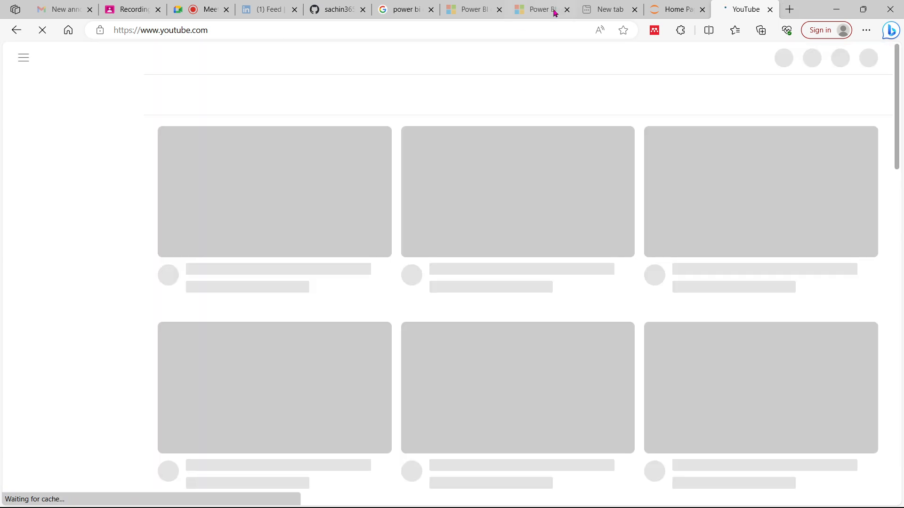
Check the Google Meet call, return to the GitHub repository and show the account's list of repositories.
left_click(347, 11)
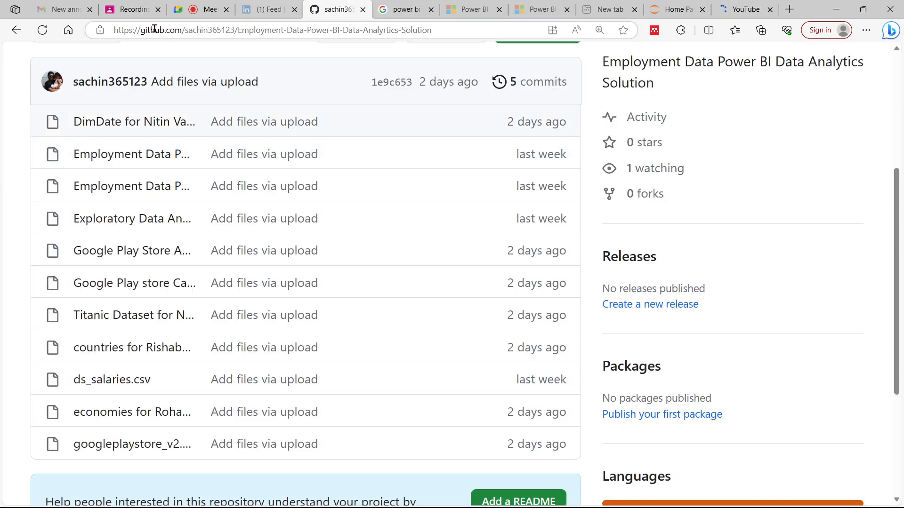
left_click(209, 11)
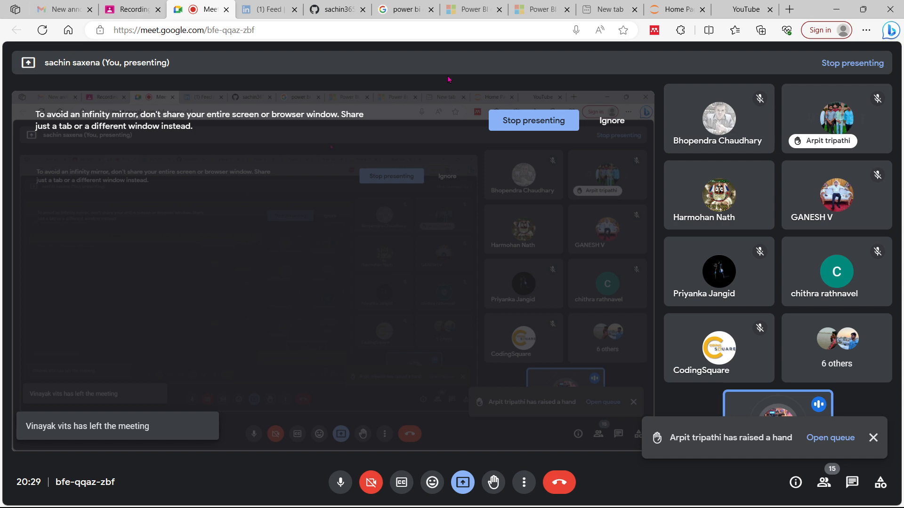
left_click(335, 9)
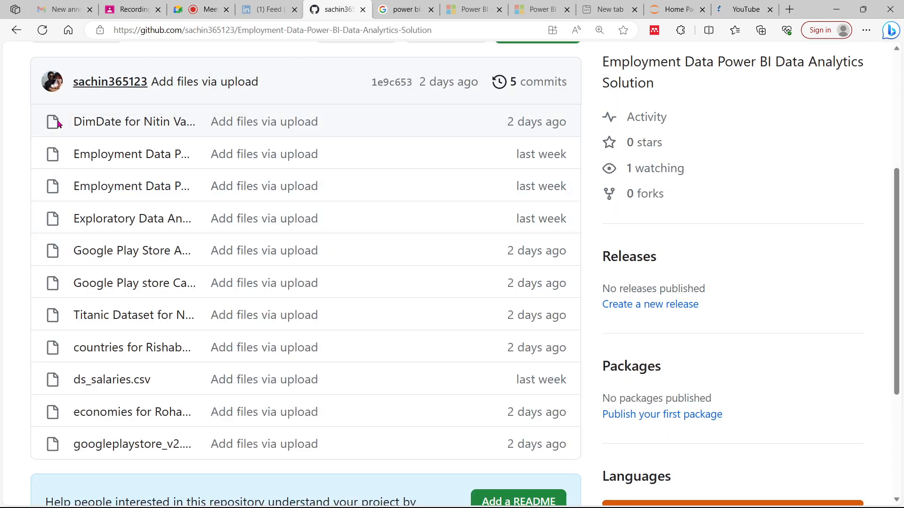
scroll(1, 166, "up", 5)
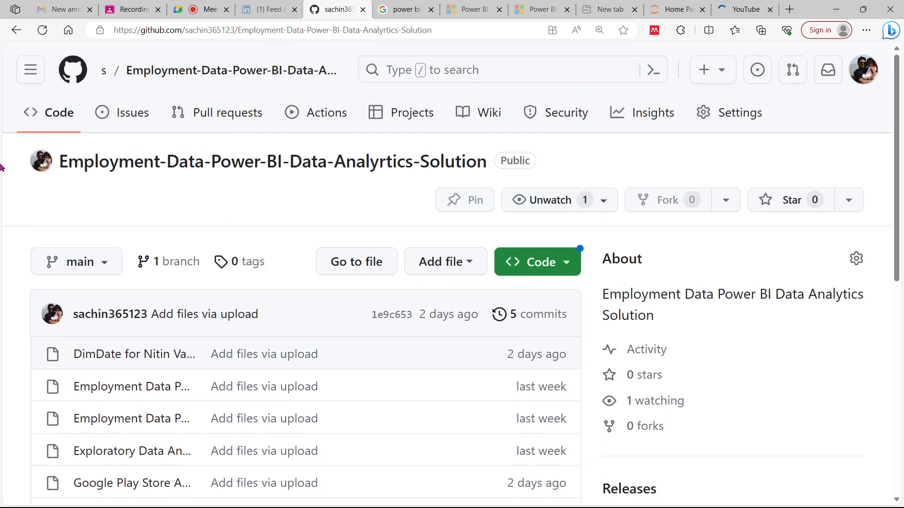
left_click(30, 69)
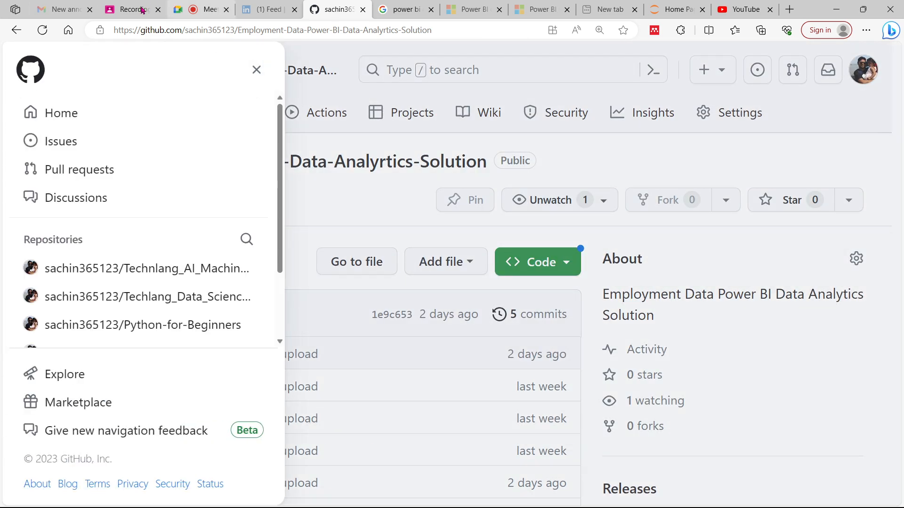
Copy the CSV-files-for-Data-Science-and-Machine-Learning repository name, including its owner prefix, from the "Source for Data sheets:" comment in Classroom.
left_click(128, 14)
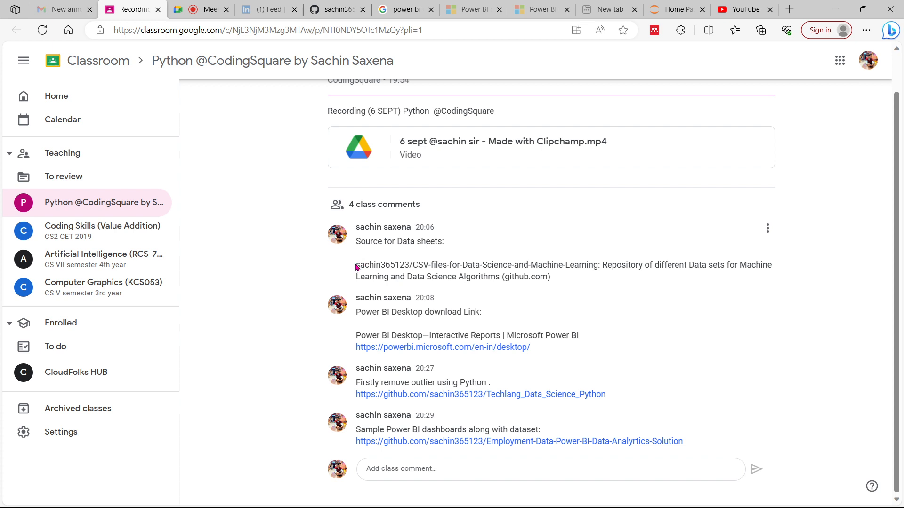
left_click_drag(356, 268, 599, 271)
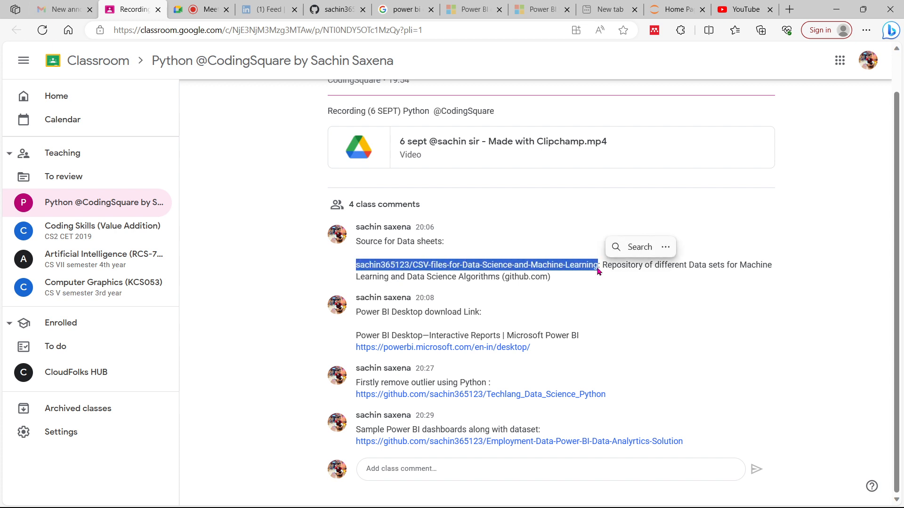
left_click(665, 247)
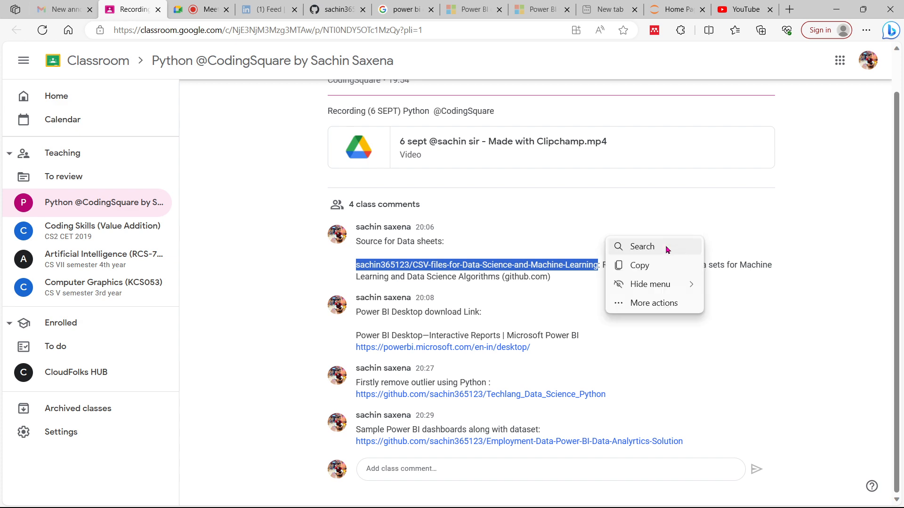
left_click(651, 265)
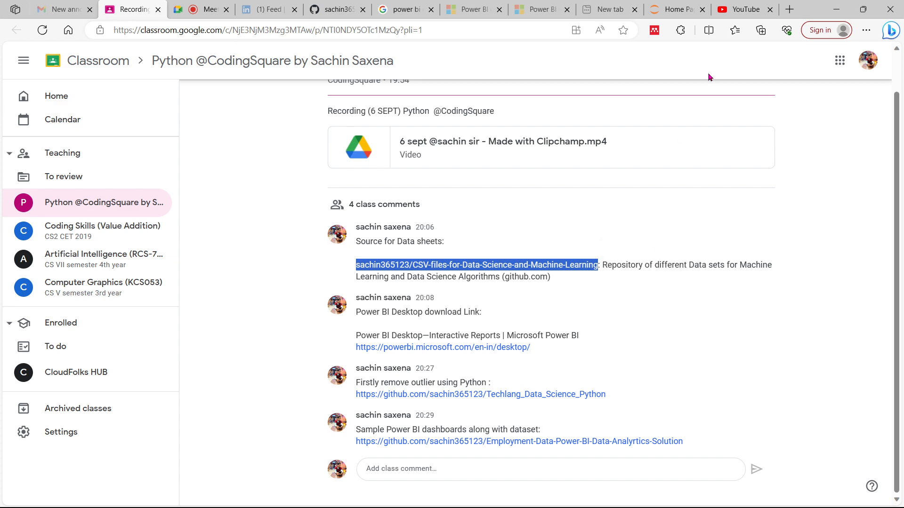
Search the web for the copied repository name in a new browser tab and open the first GitHub result.
left_click(789, 9)
key("ctrl+v")
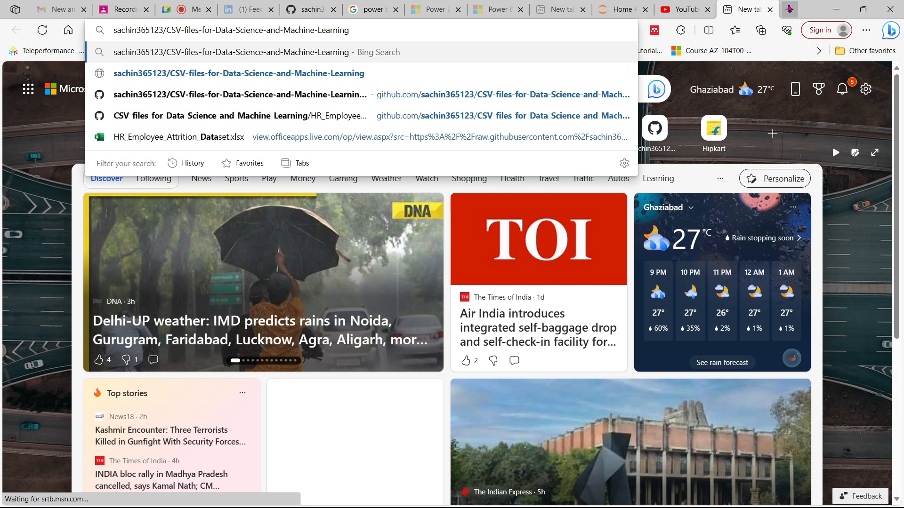
key("Return")
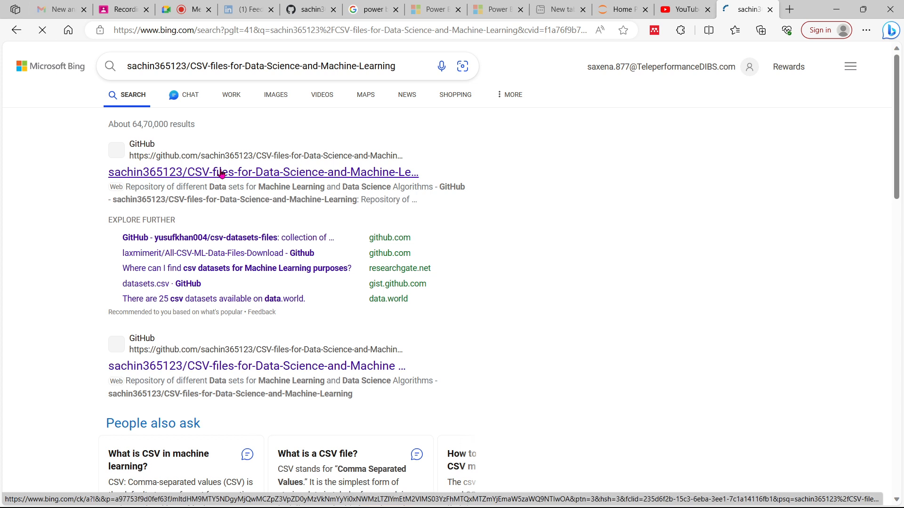
left_click(221, 173)
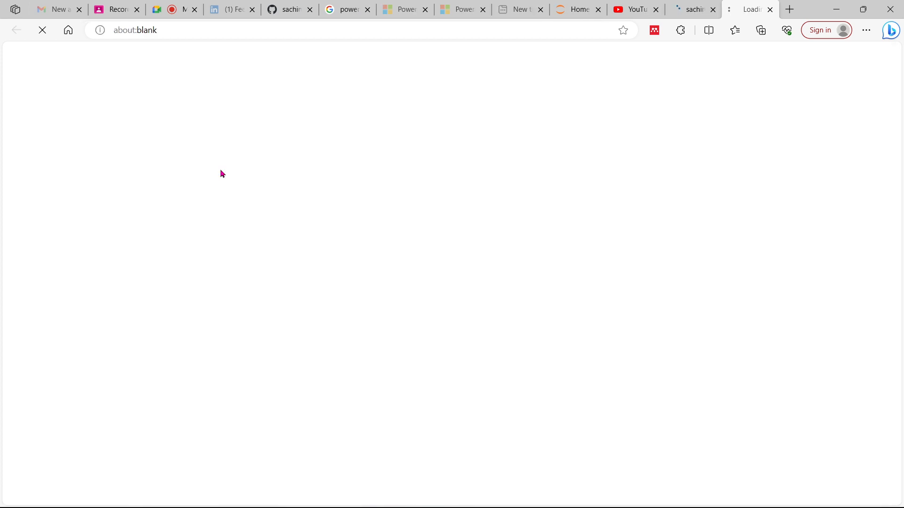